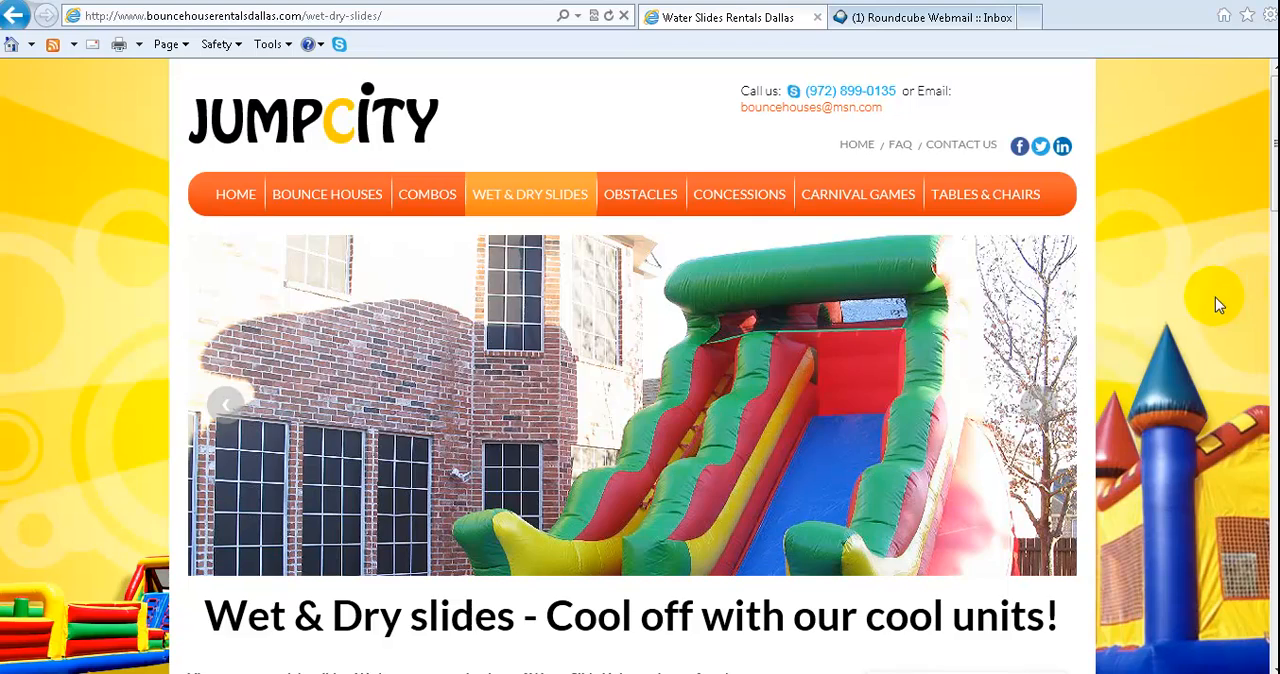
Examine the Wet & Dry Slides page, including its banner, the water slide listings and their Read More links
scroll(1237, 293, down, 6)
scroll(1240, 294, up, 4)
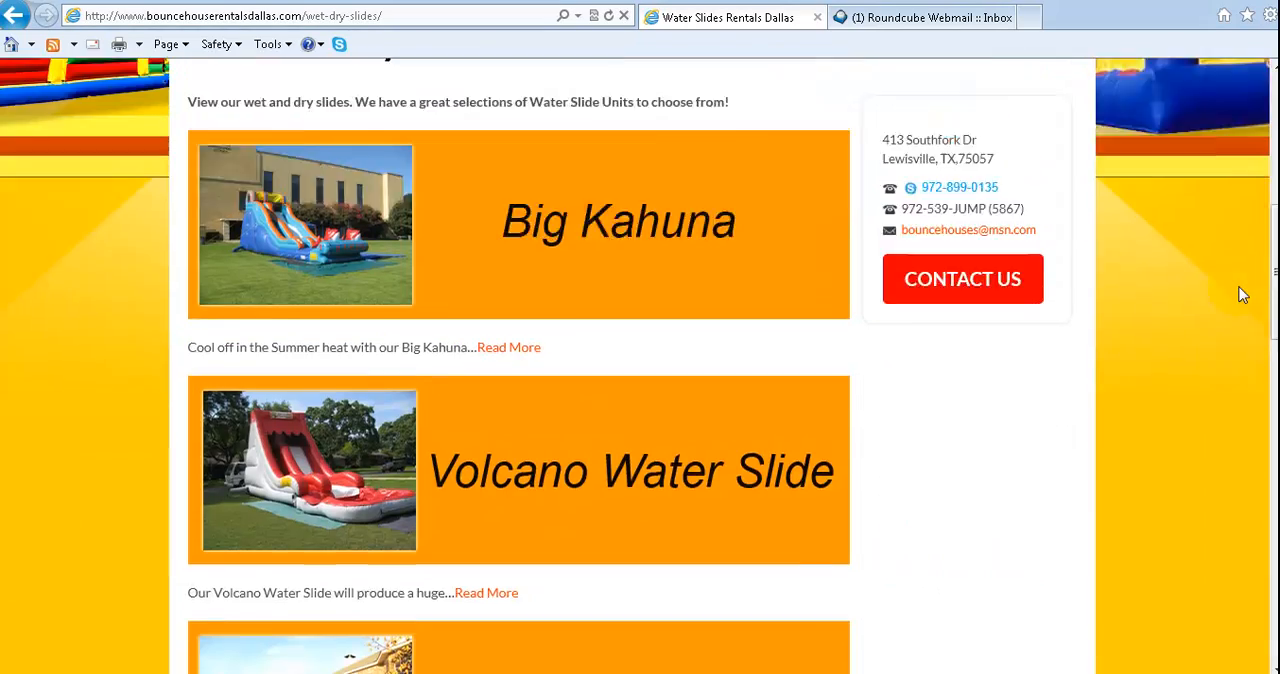
scroll(1240, 294, down, 3)
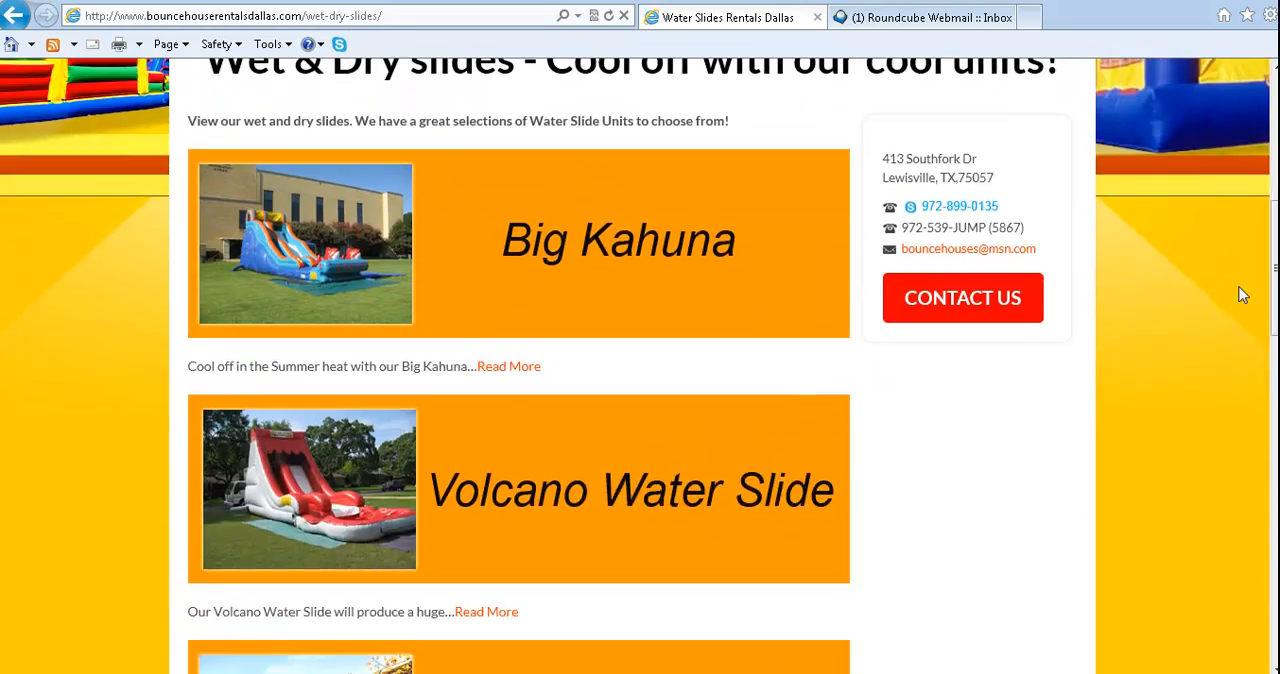
scroll(520, 201, down, 5)
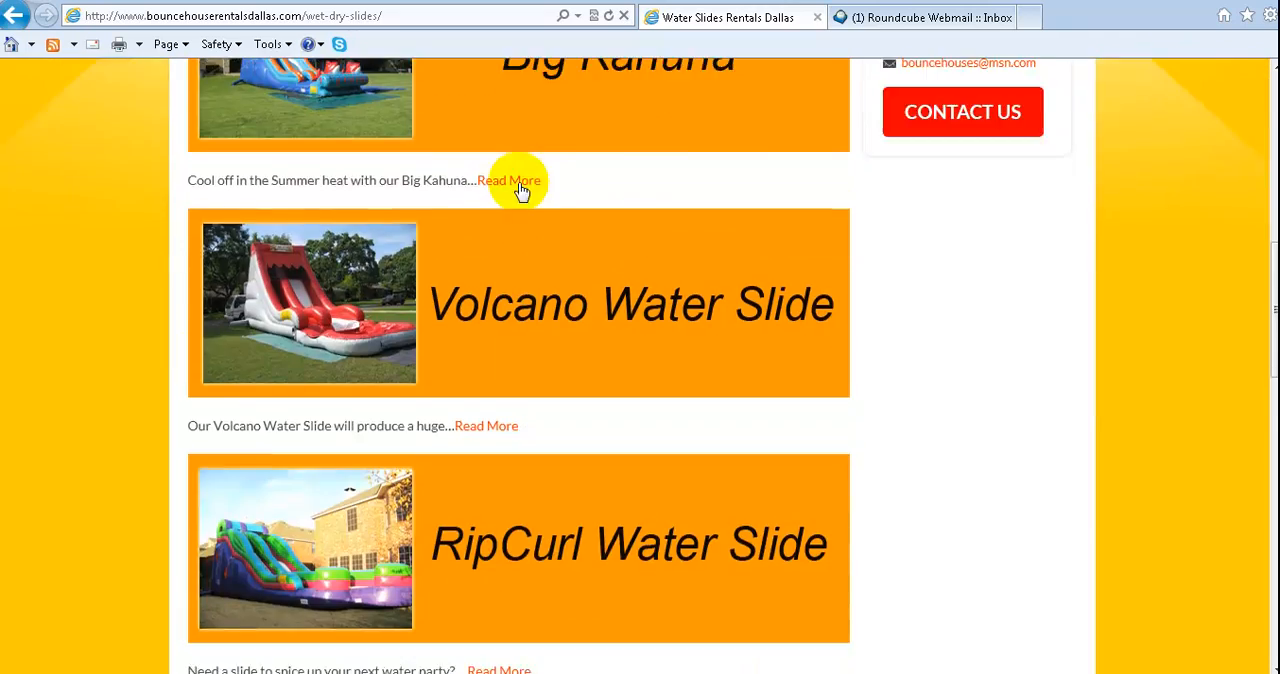
scroll(506, 233, down, 10)
scroll(492, 334, up, 13)
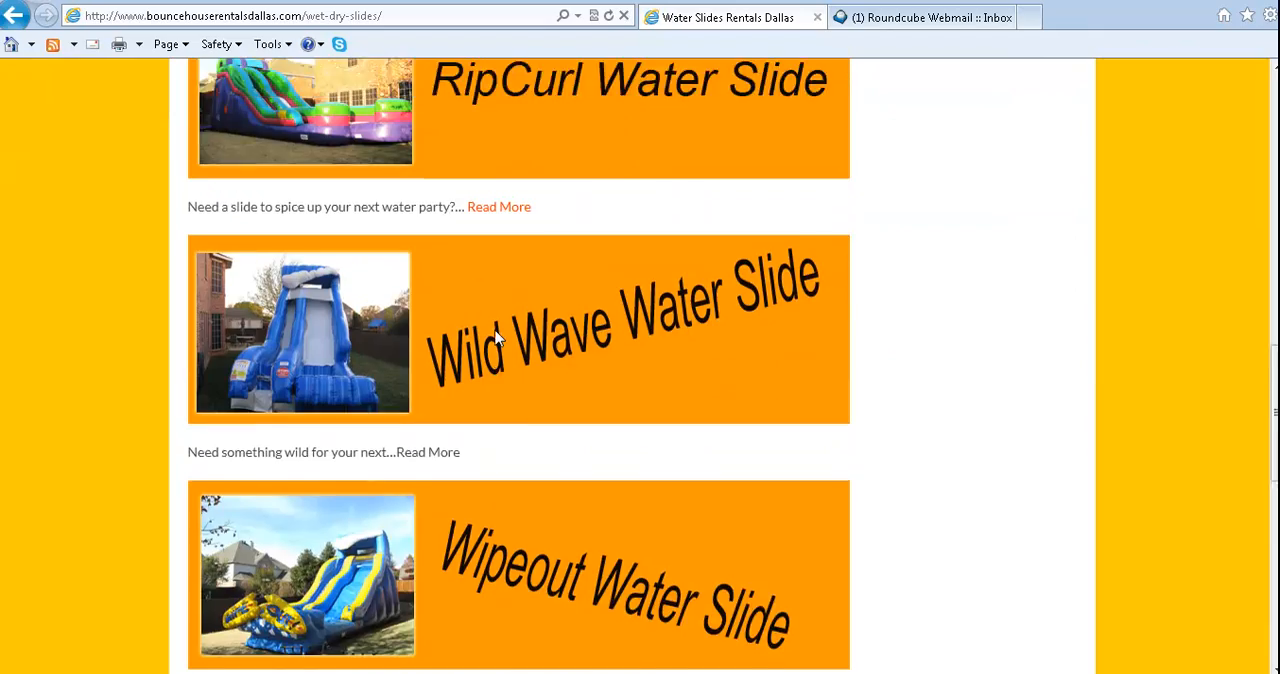
scroll(495, 330, up, 5)
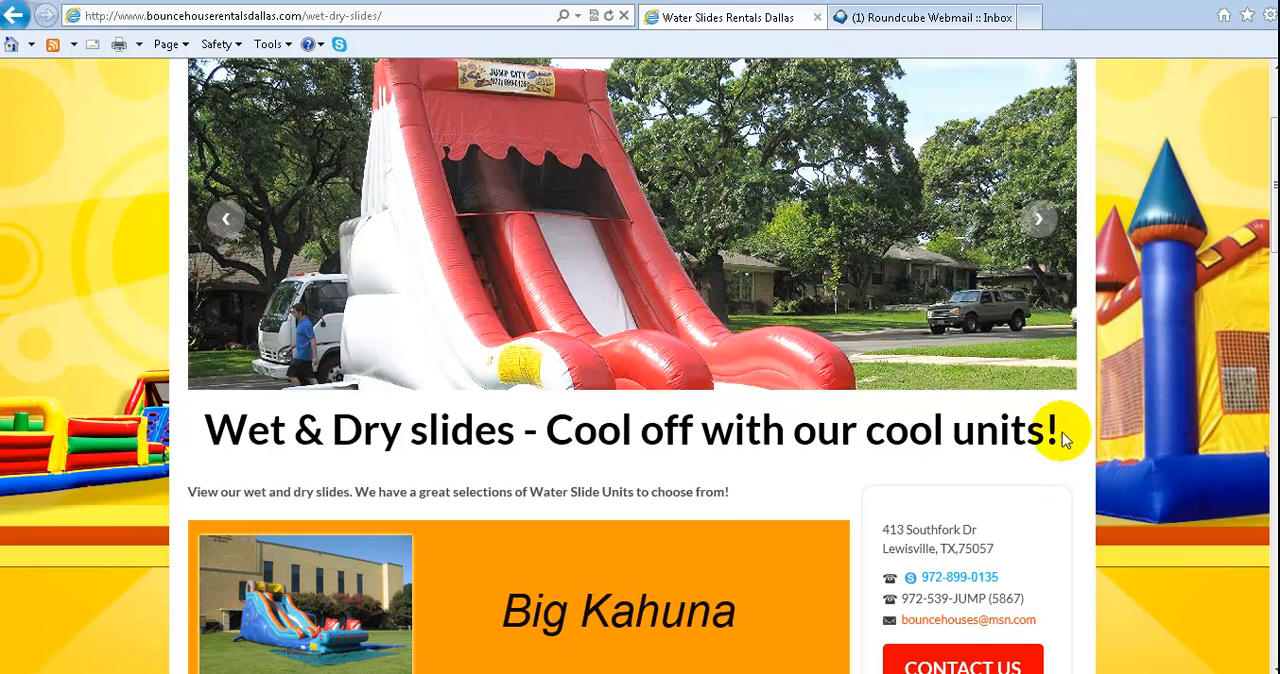
scroll(1222, 282, down, 4)
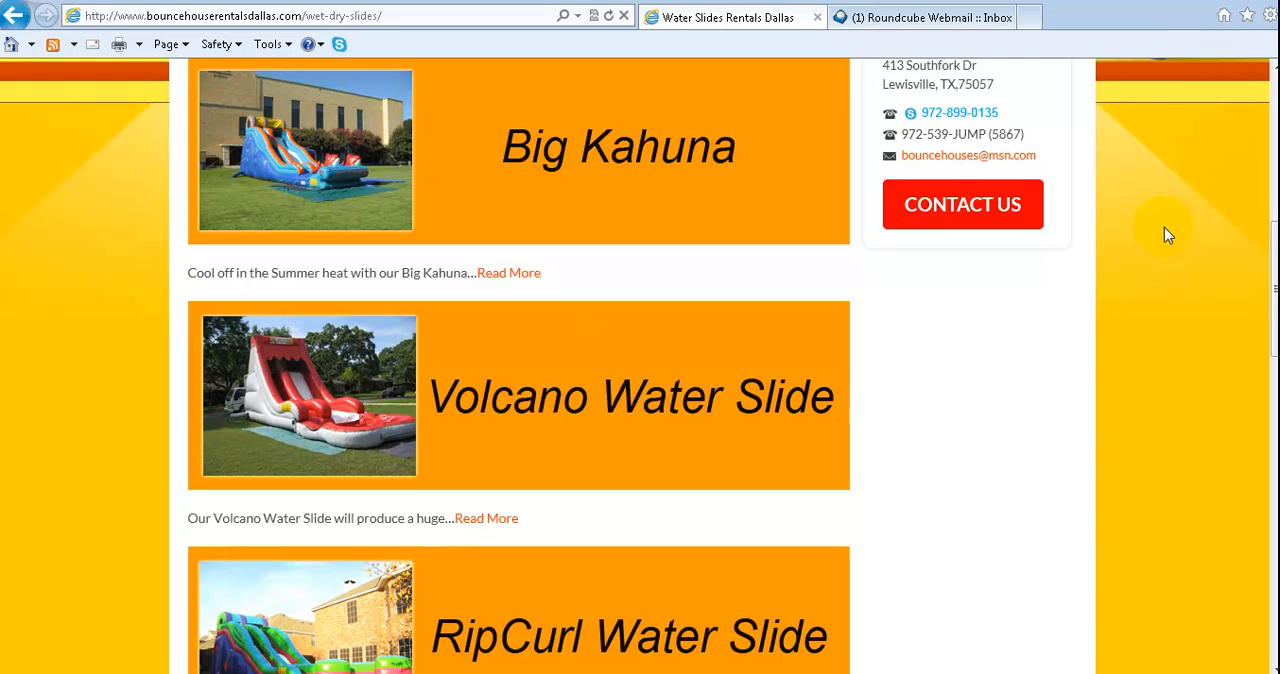
scroll(629, 333, up, 3)
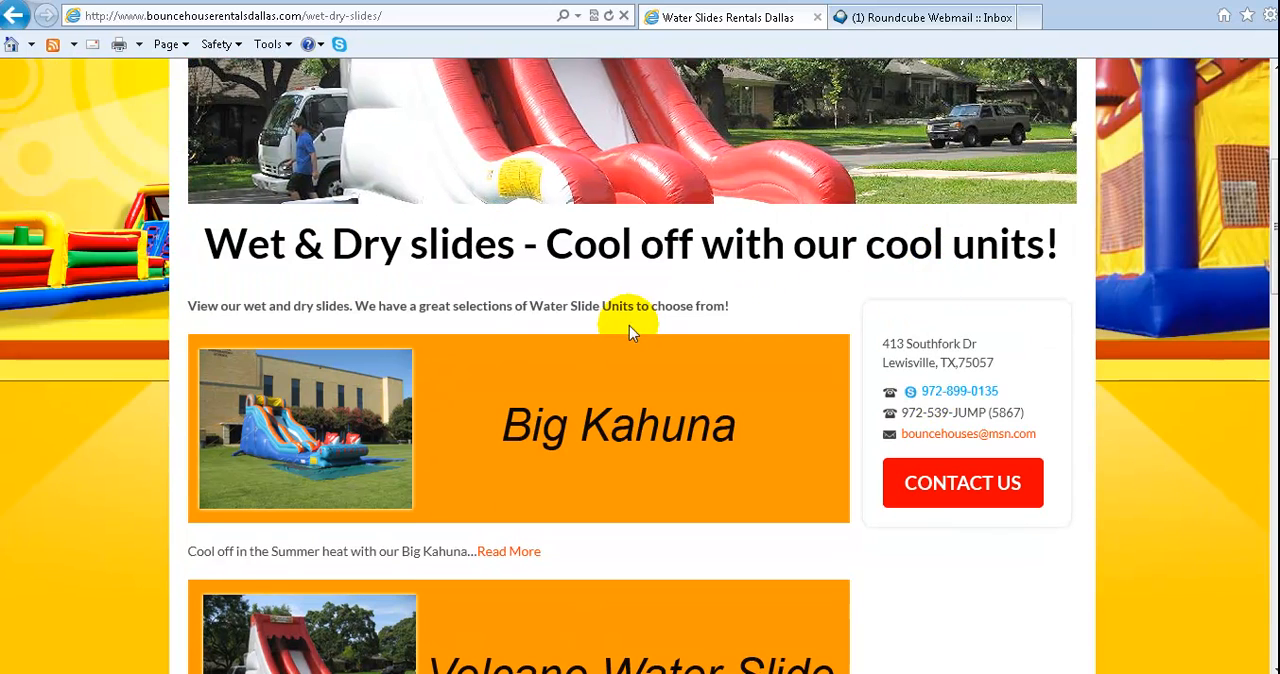
scroll(629, 333, down, 15)
scroll(737, 394, up, 15)
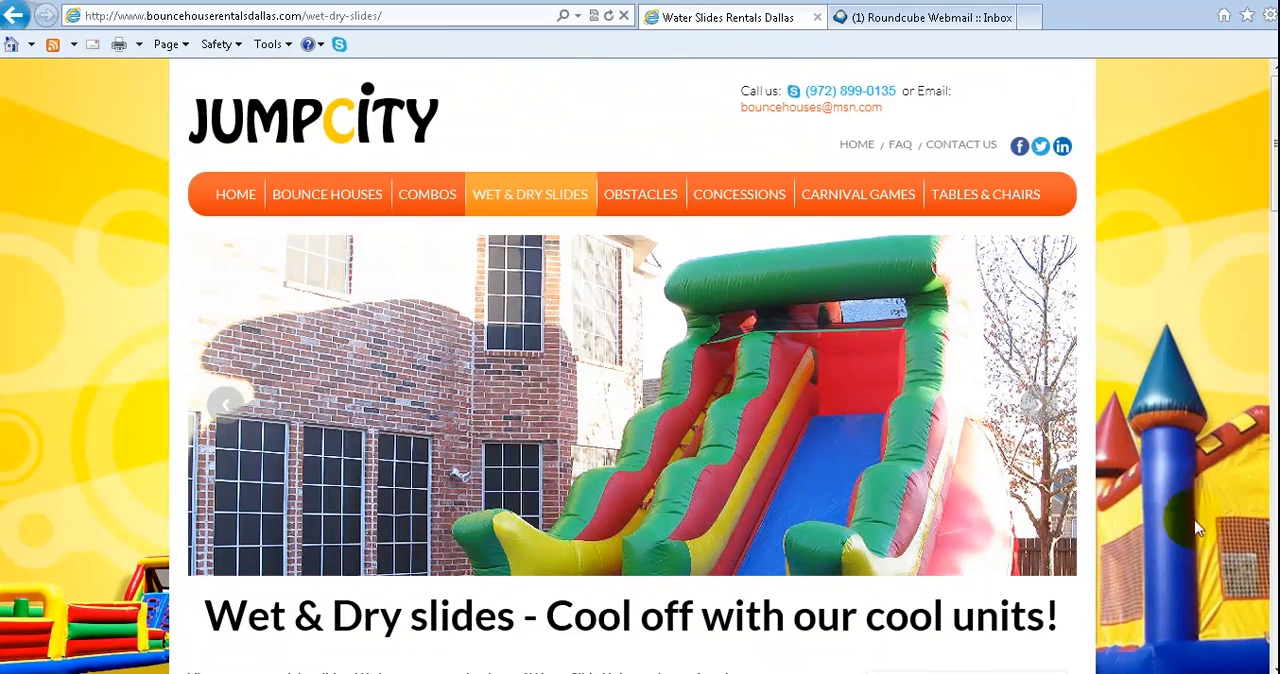
scroll(1197, 528, down, 3)
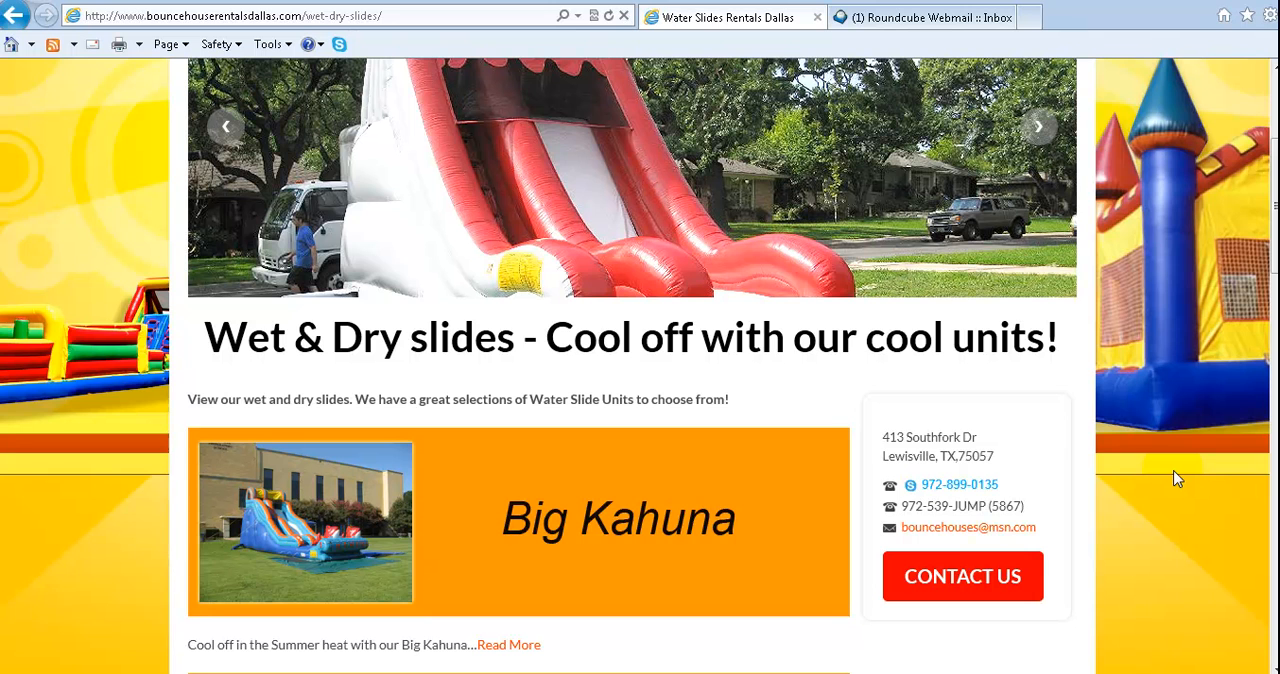
scroll(1177, 479, down, 2)
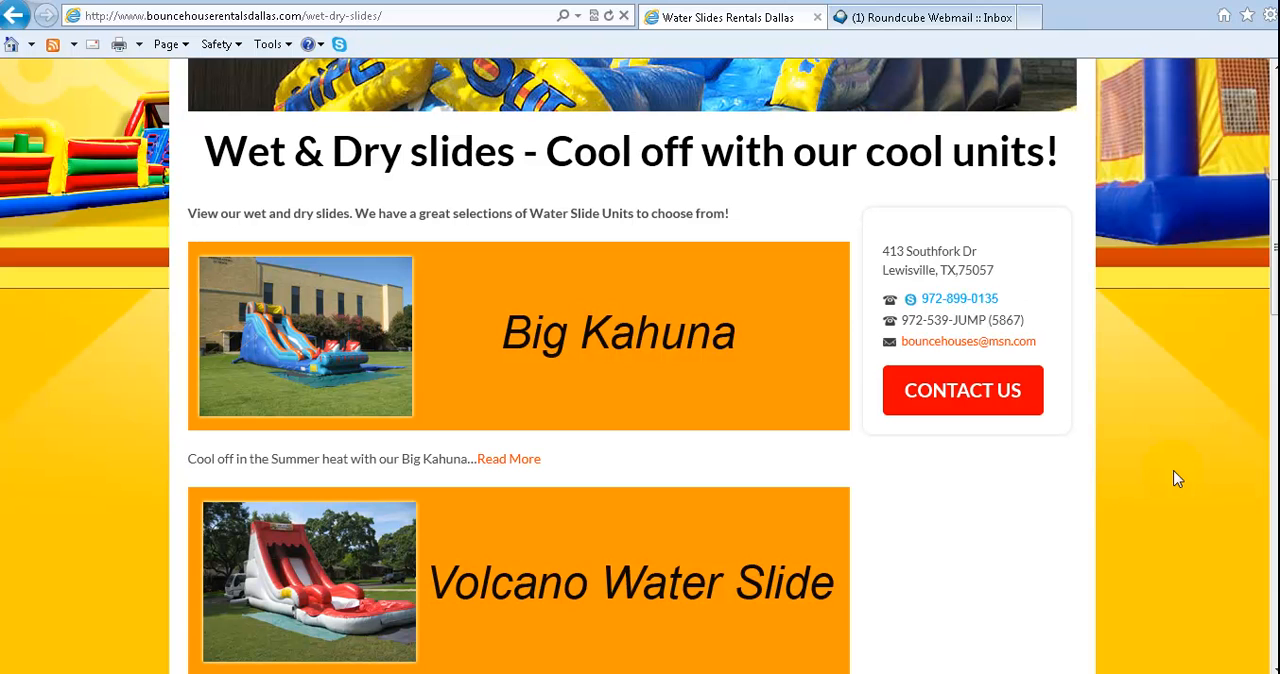
scroll(1160, 466, down, 3)
scroll(1154, 463, up, 3)
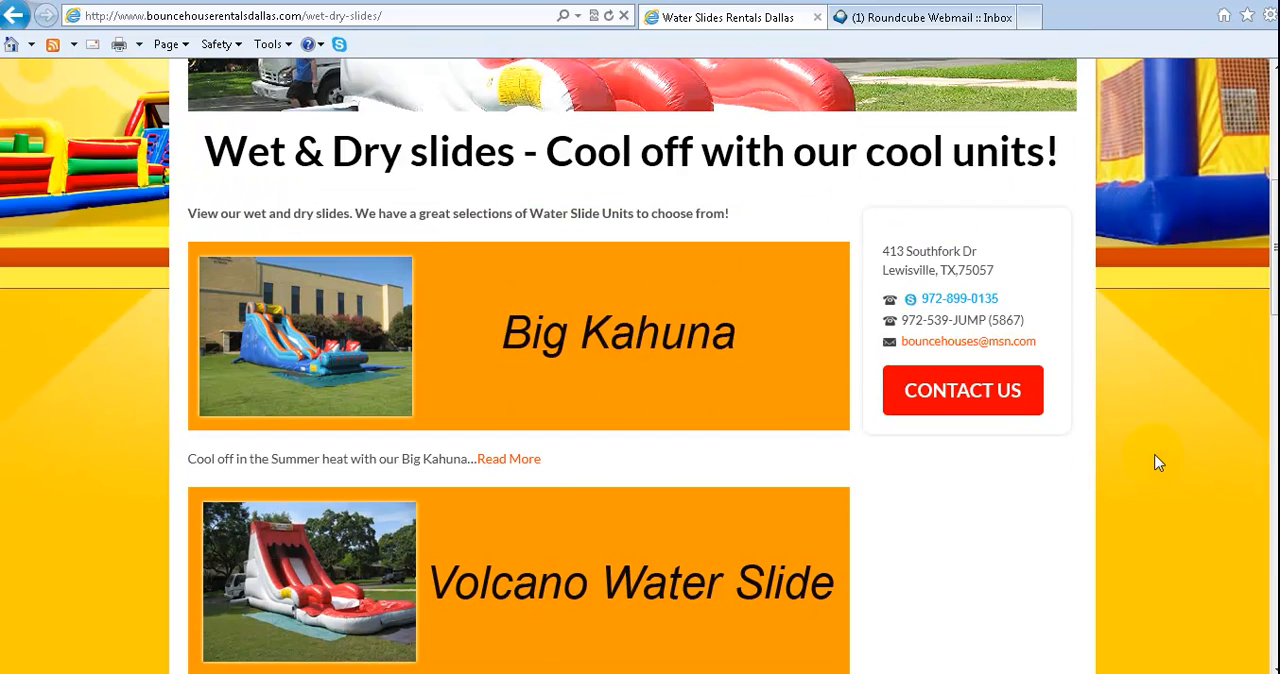
Open the Big Kahuna listing's full page and look over its banner, description and picture
click(518, 458)
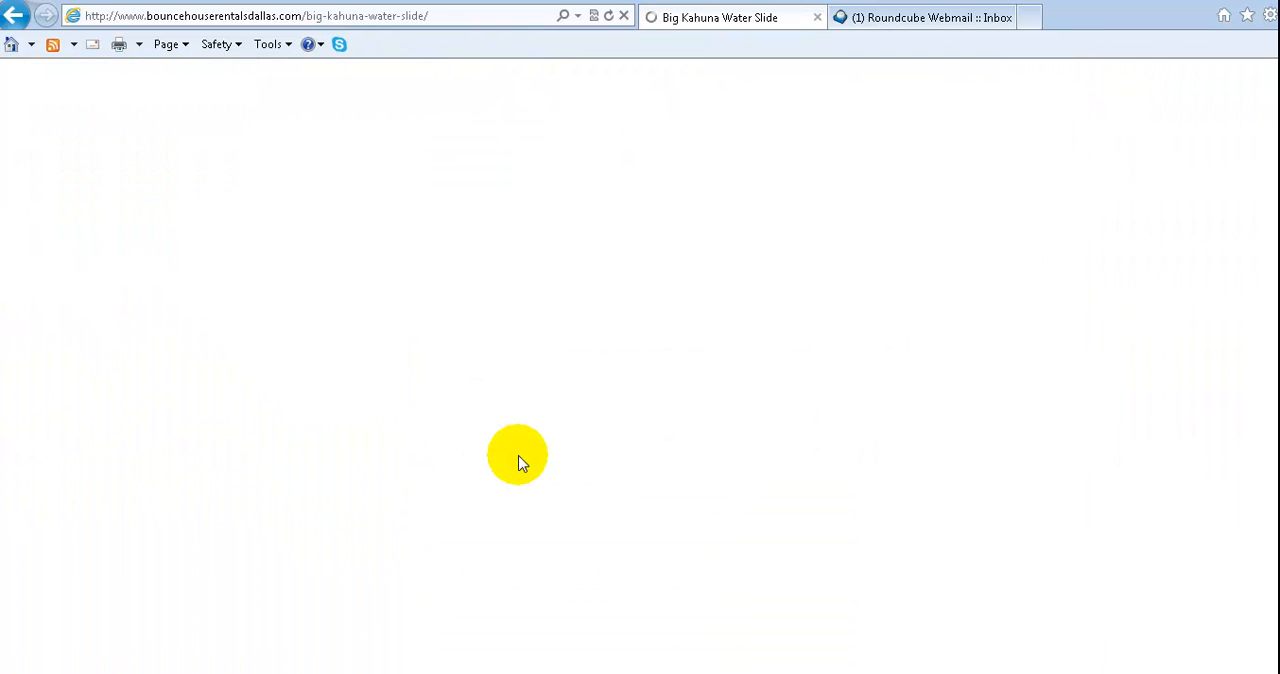
scroll(743, 388, down, 7)
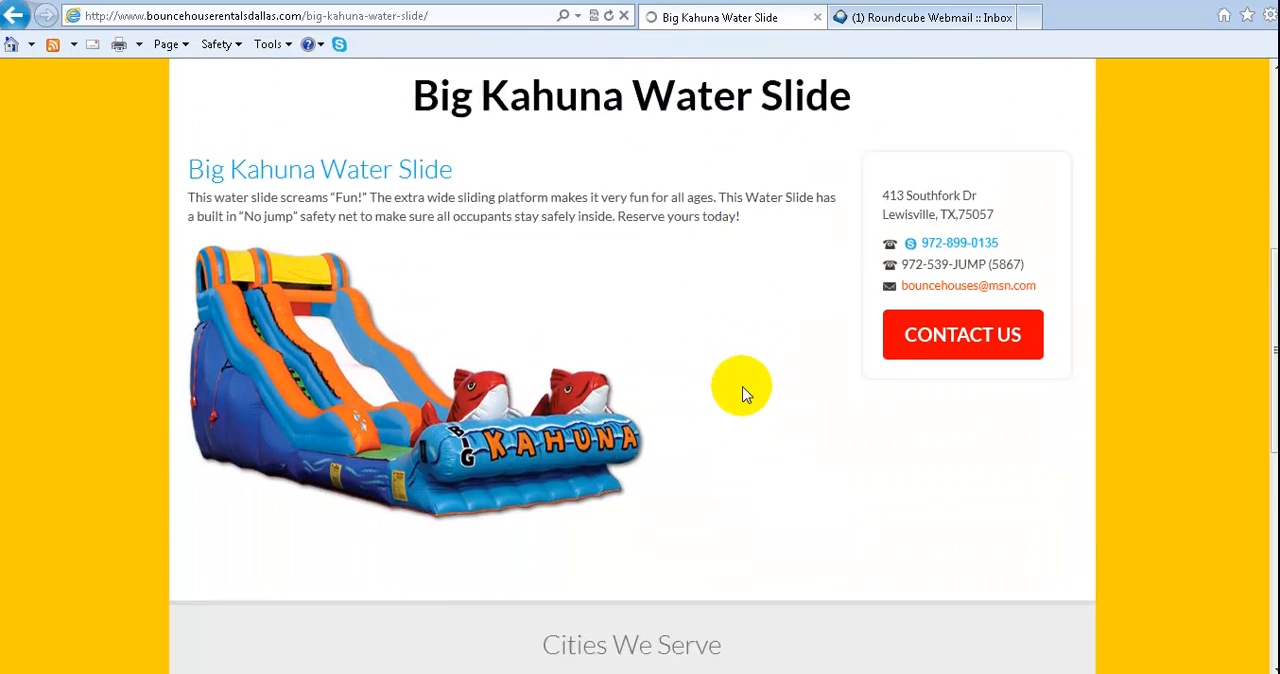
scroll(743, 392, up, 7)
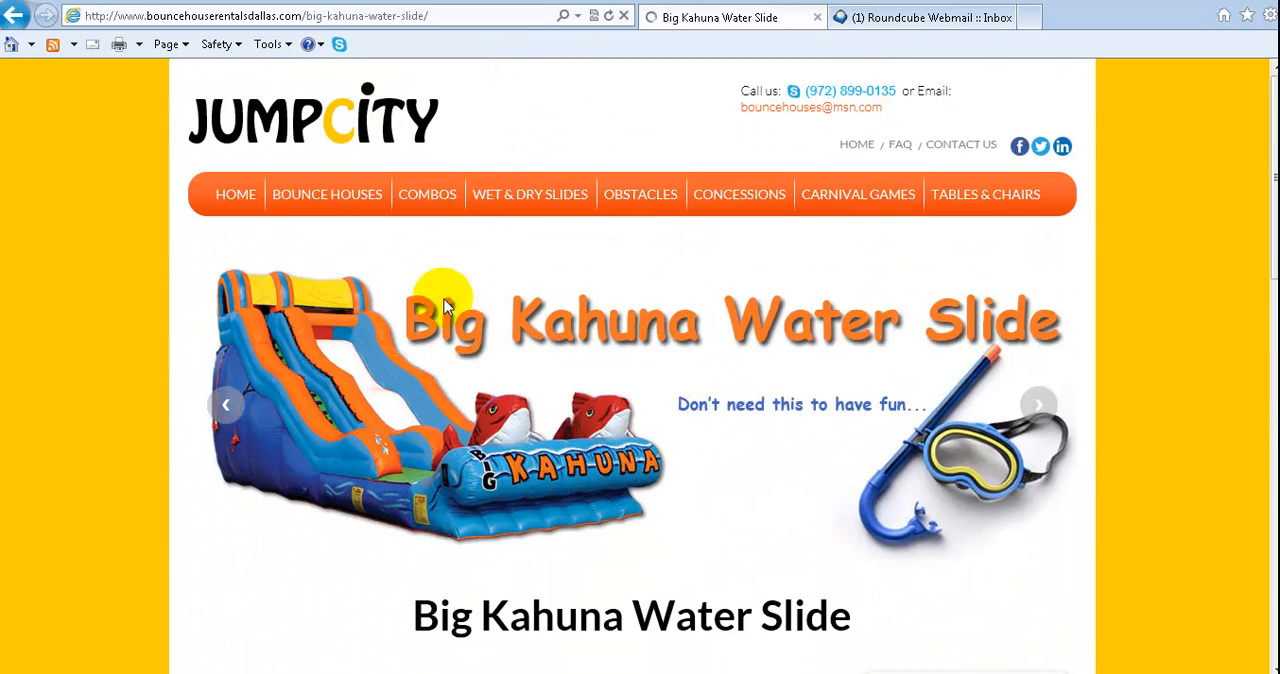
scroll(608, 251, down, 3)
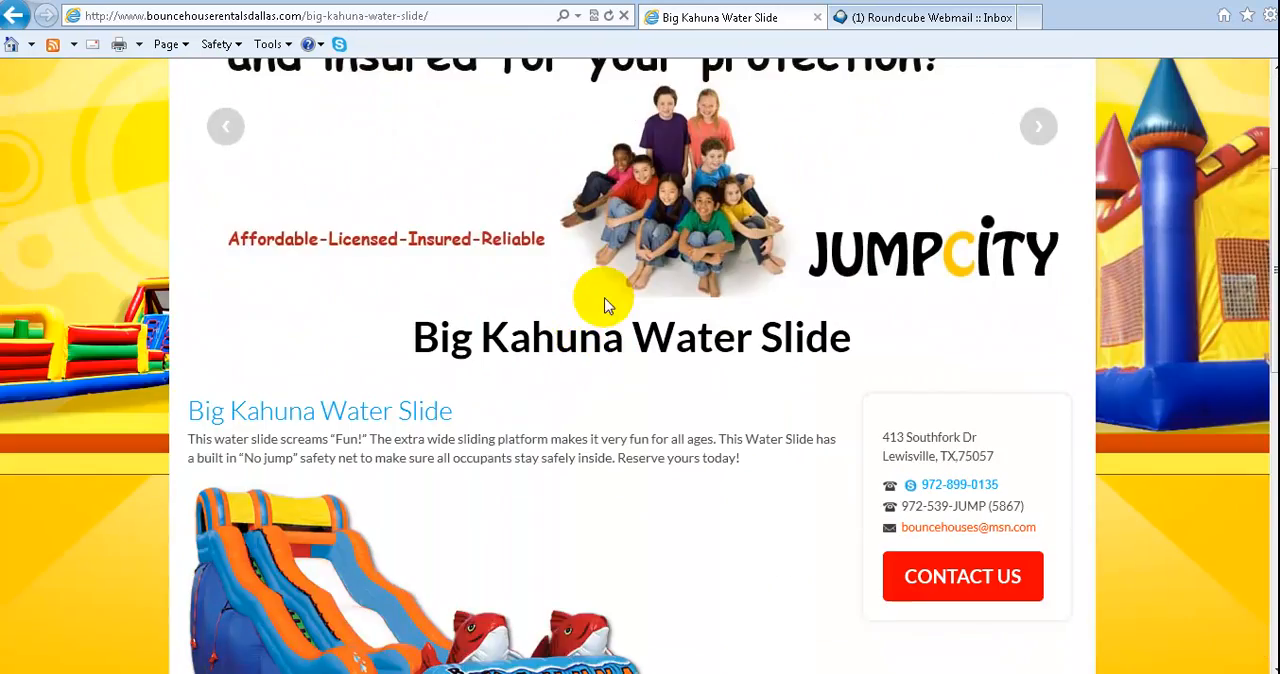
scroll(600, 300, up, 3)
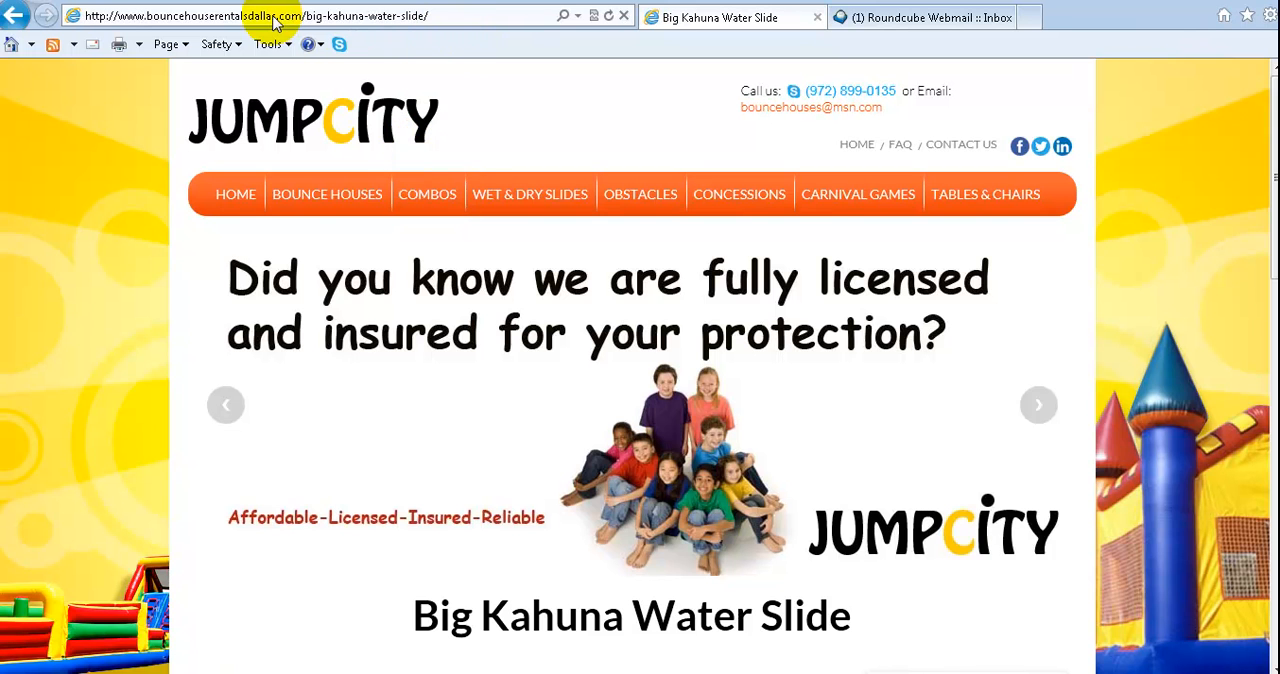
Highlight the big-kahuna-water-slide/ part of the page's web address to inspect its permalink
click(310, 16)
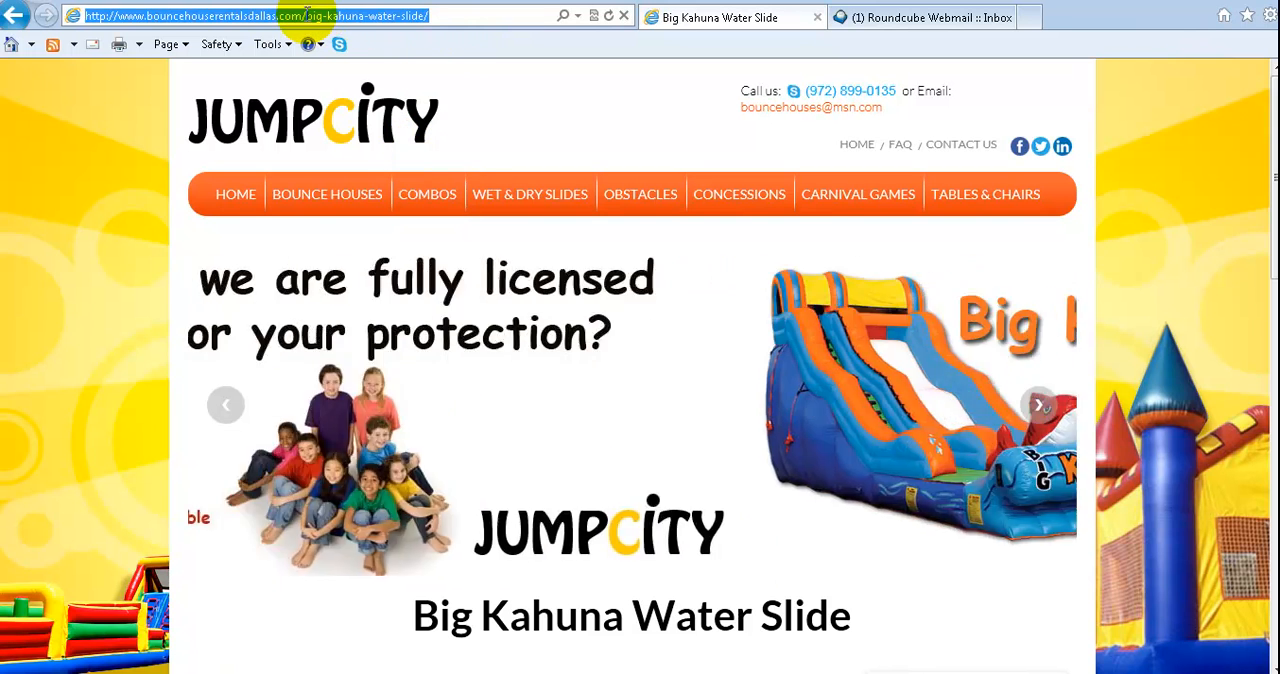
click(307, 15)
drag(307, 15, 440, 16)
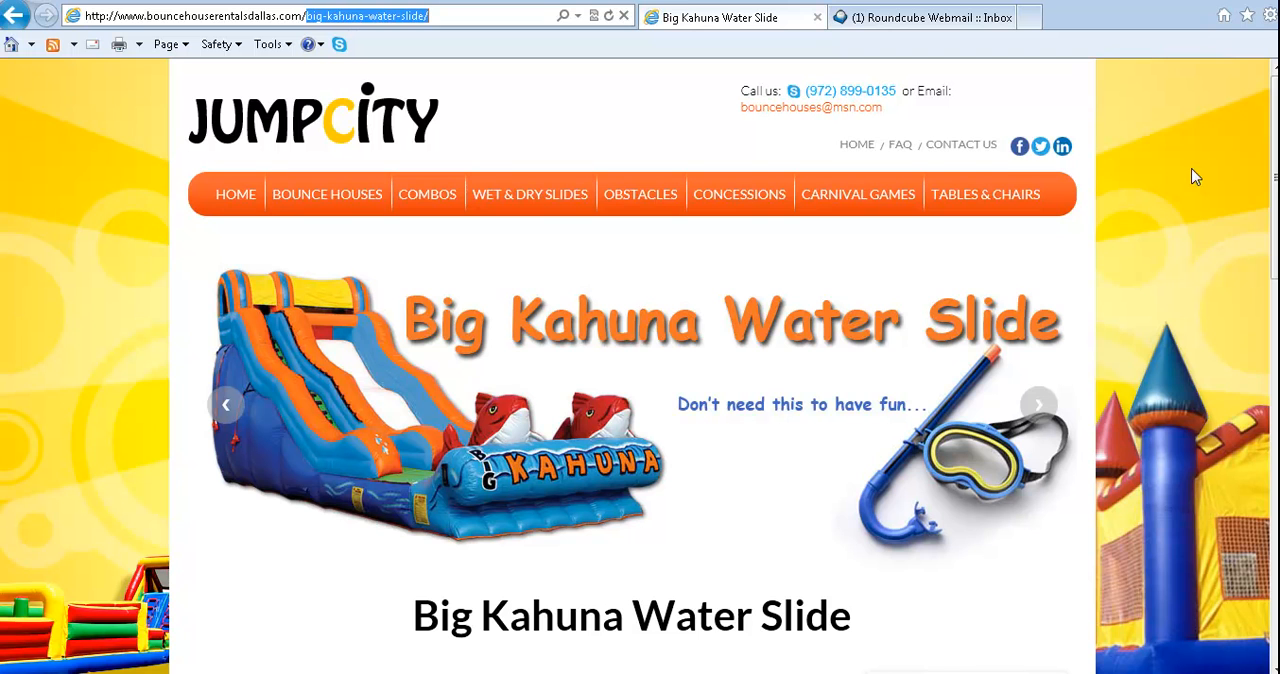
click(1183, 208)
Return to the Wet & Dry Slides page and review the listings, including the unlinked Wild Wave Water Slide
click(22, 24)
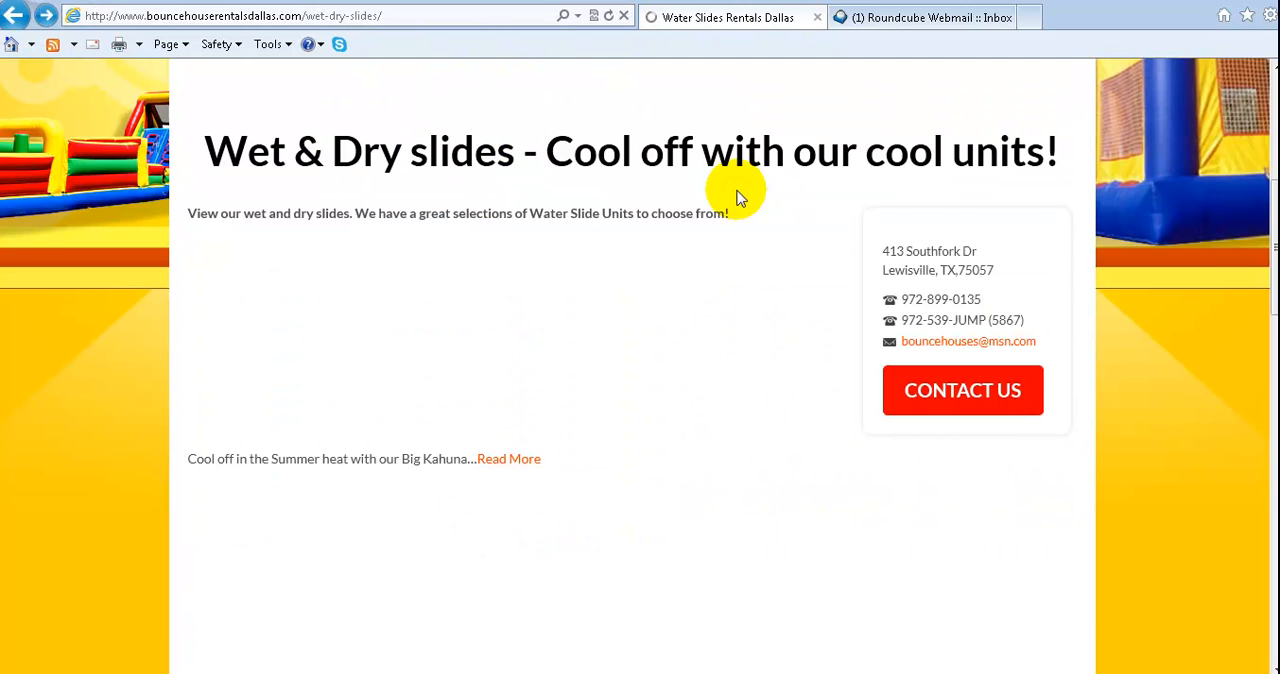
scroll(1196, 309, down, 4)
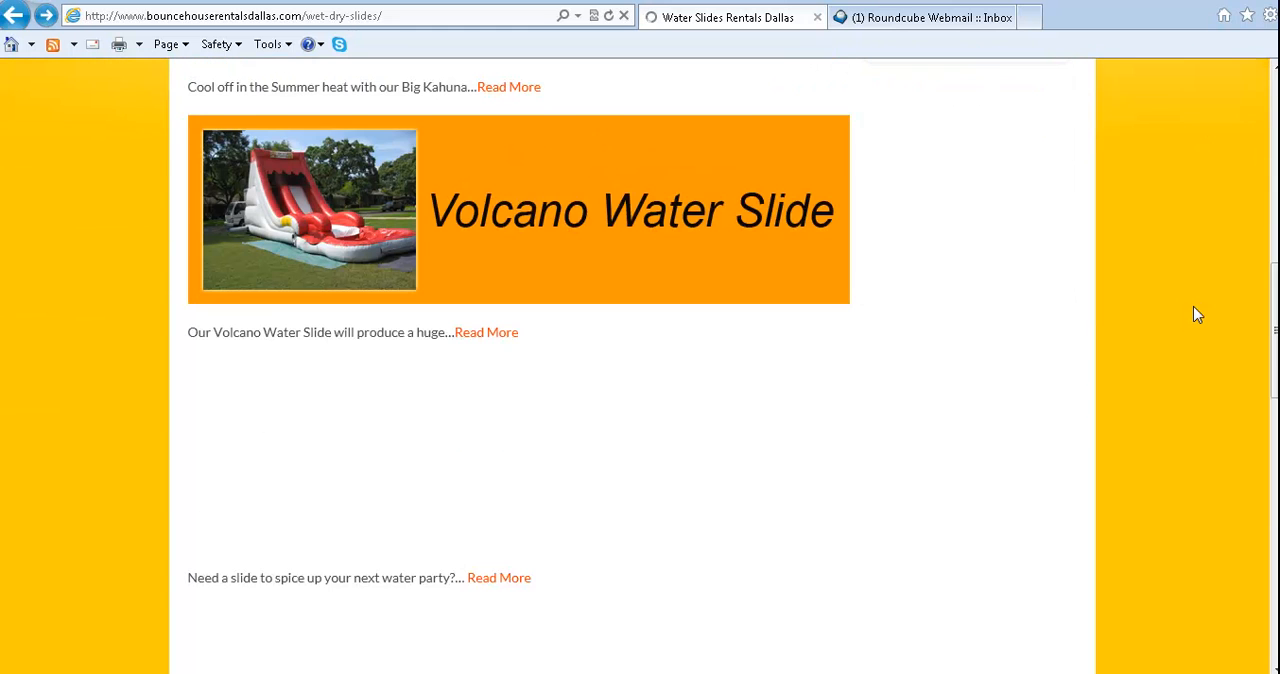
scroll(1197, 314, down, 4)
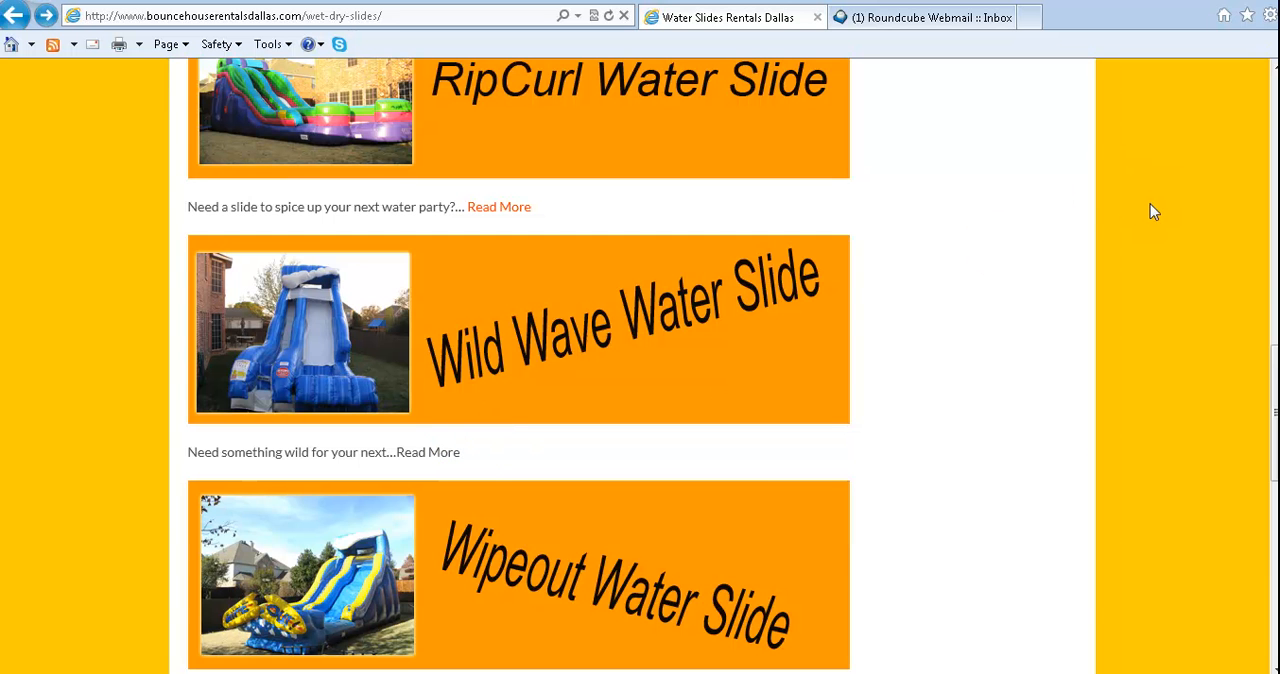
scroll(1150, 211, up, 10)
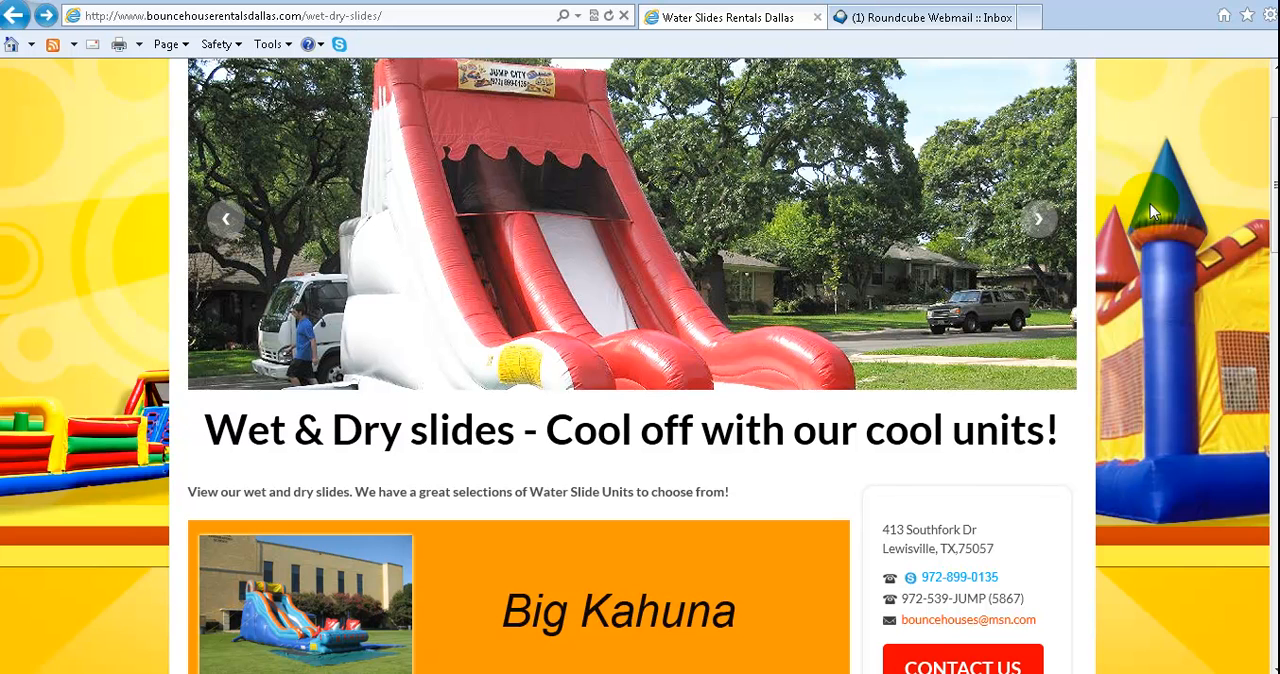
scroll(1150, 204, down, 4)
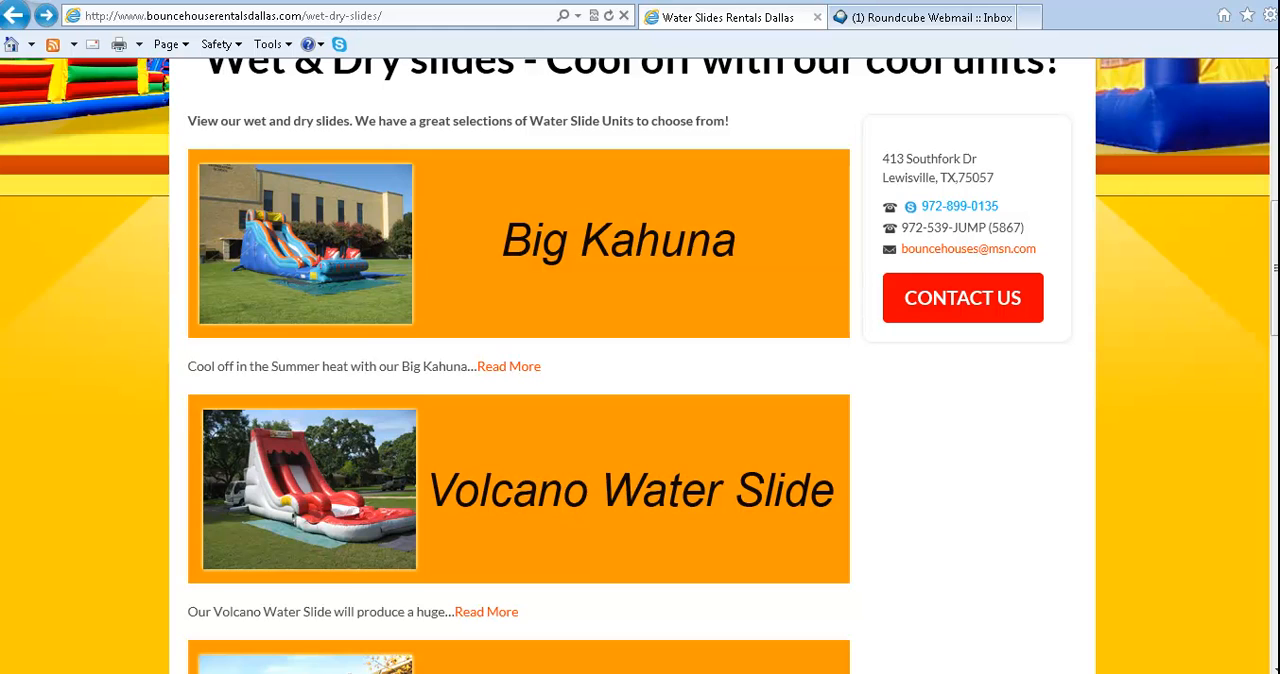
Review the Wild Wave Water Slide content in the Word document, and switch to its WordPress post editor
click(862, 670)
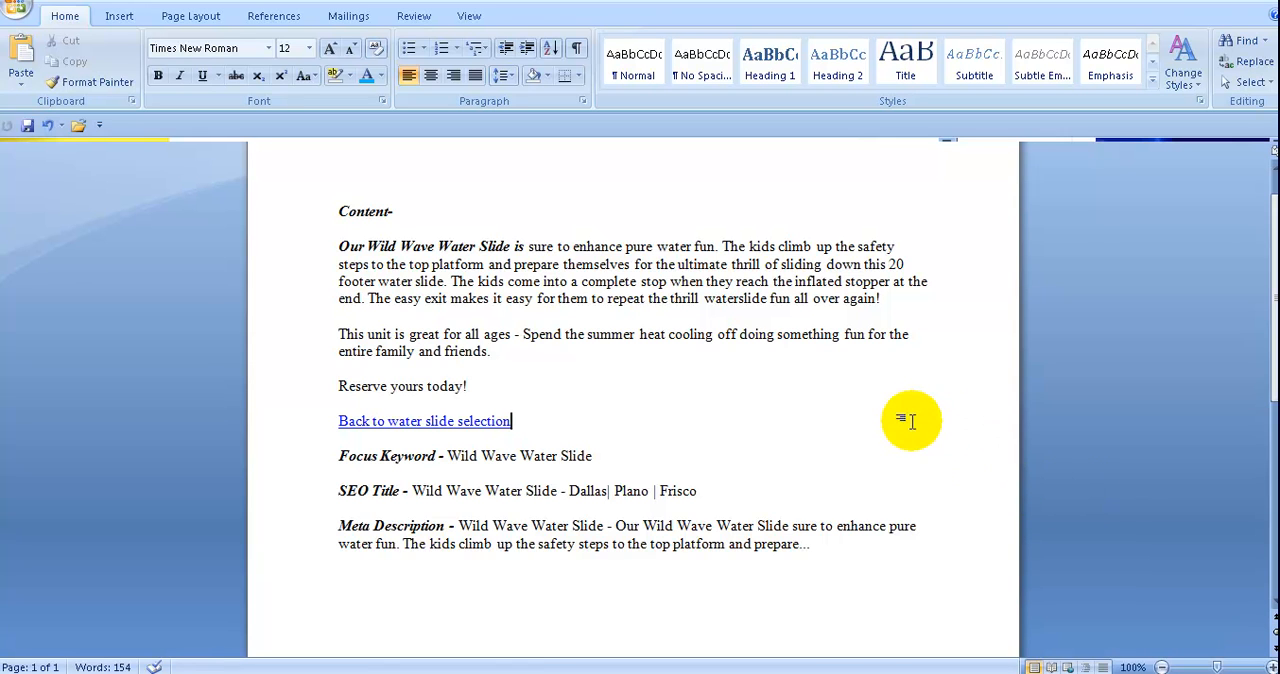
click(866, 551)
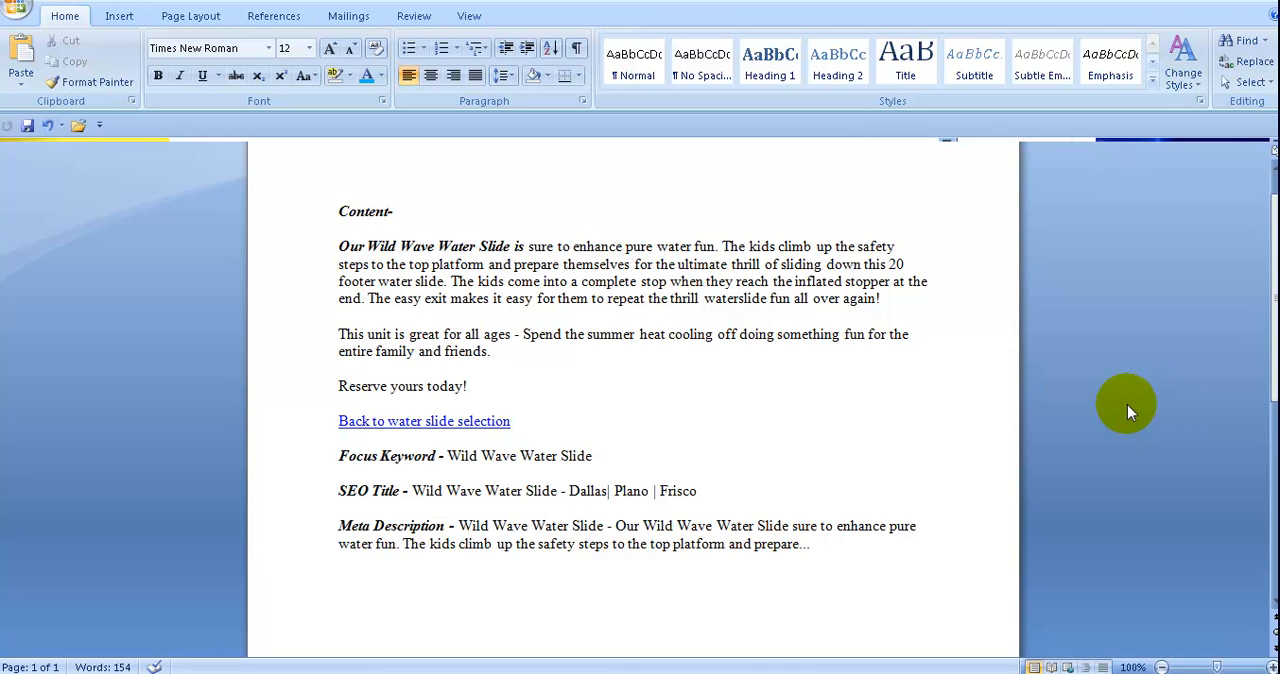
click(540, 673)
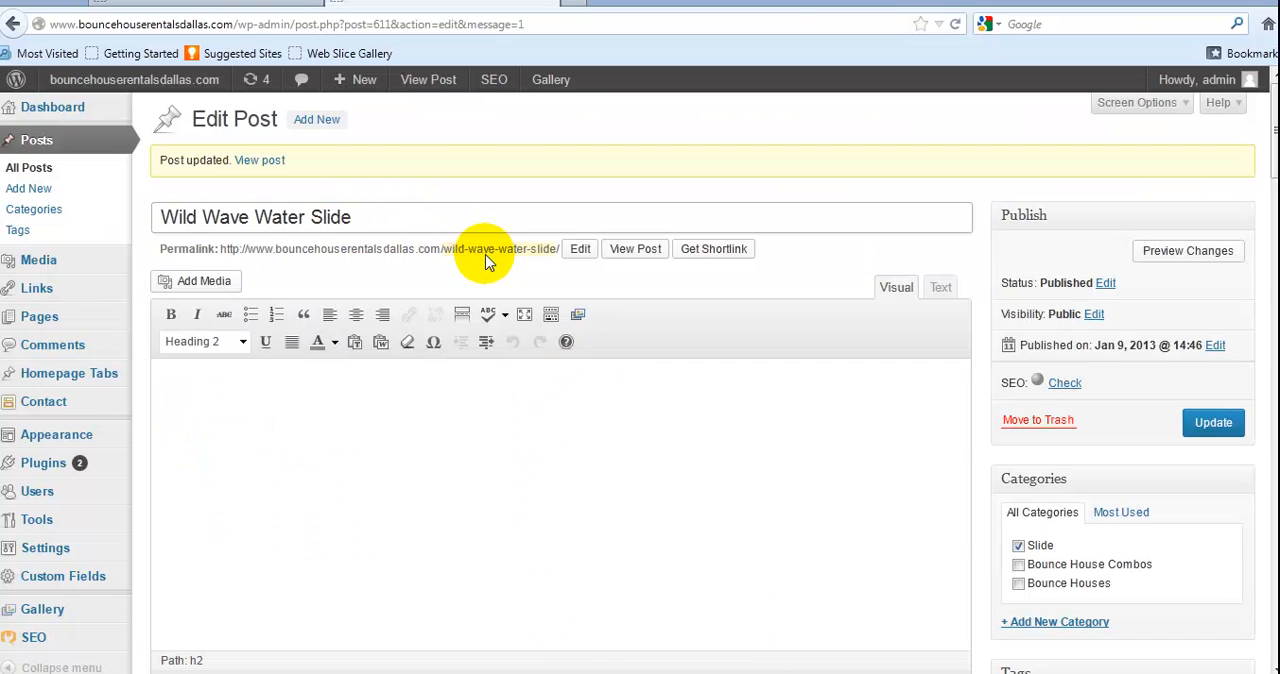
Paste a copy of the title Wild Wave Water Slide into the post body as a Heading 2, and delete it again
drag(355, 219, 126, 217)
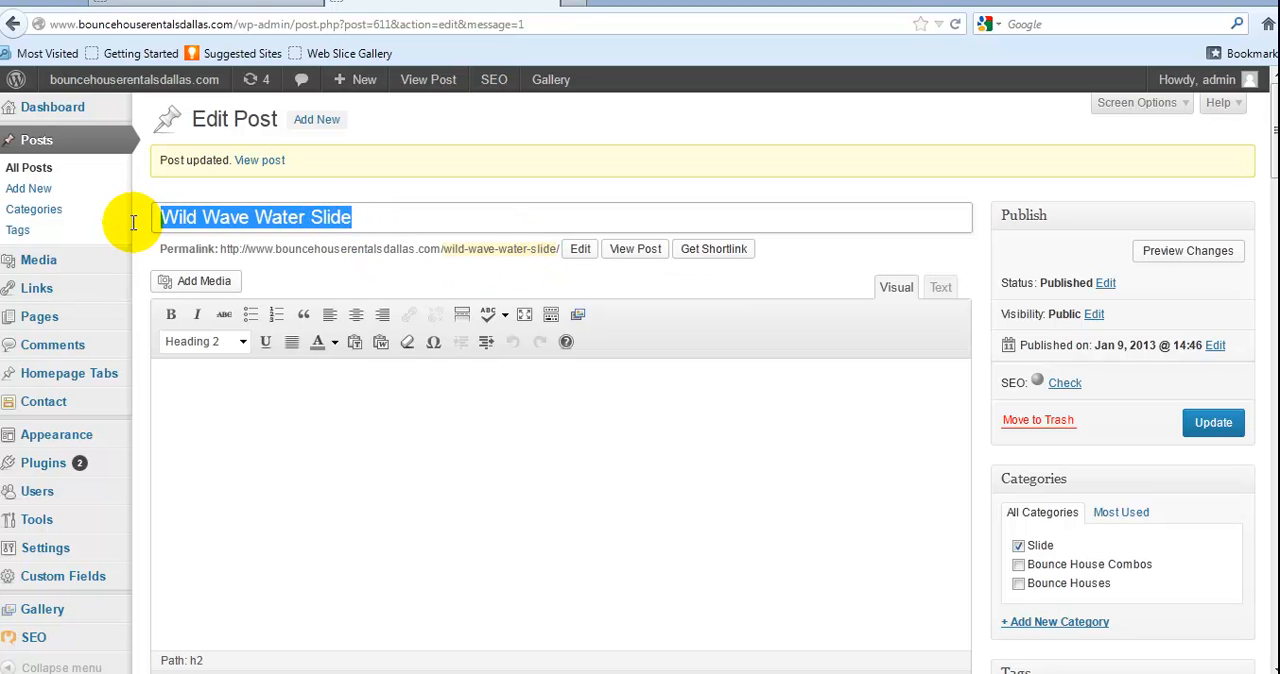
right_click(274, 231)
click(325, 287)
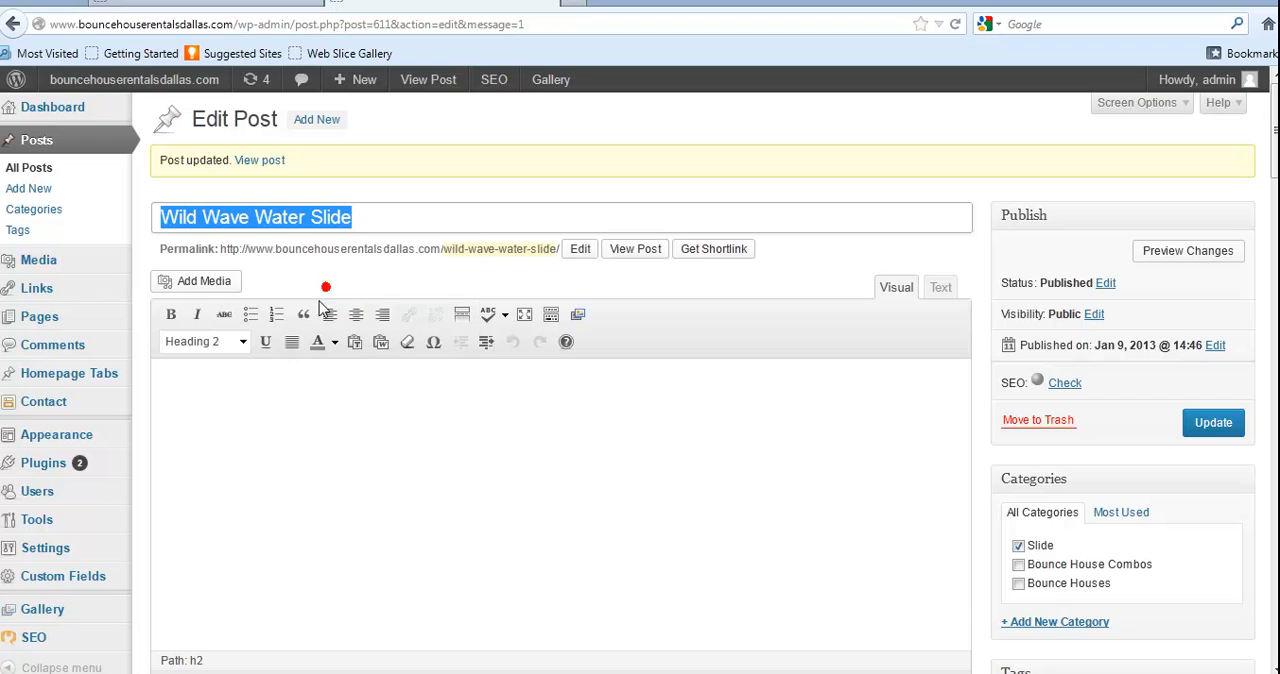
click(200, 366)
right_click(191, 376)
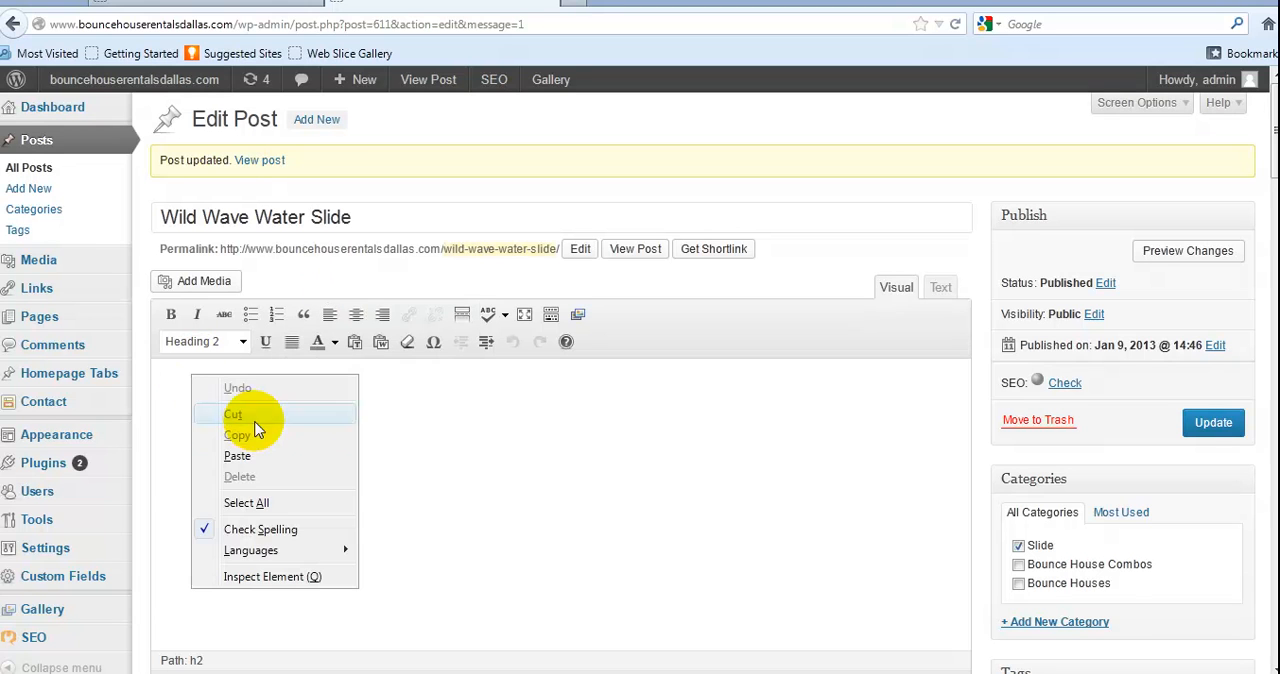
click(237, 455)
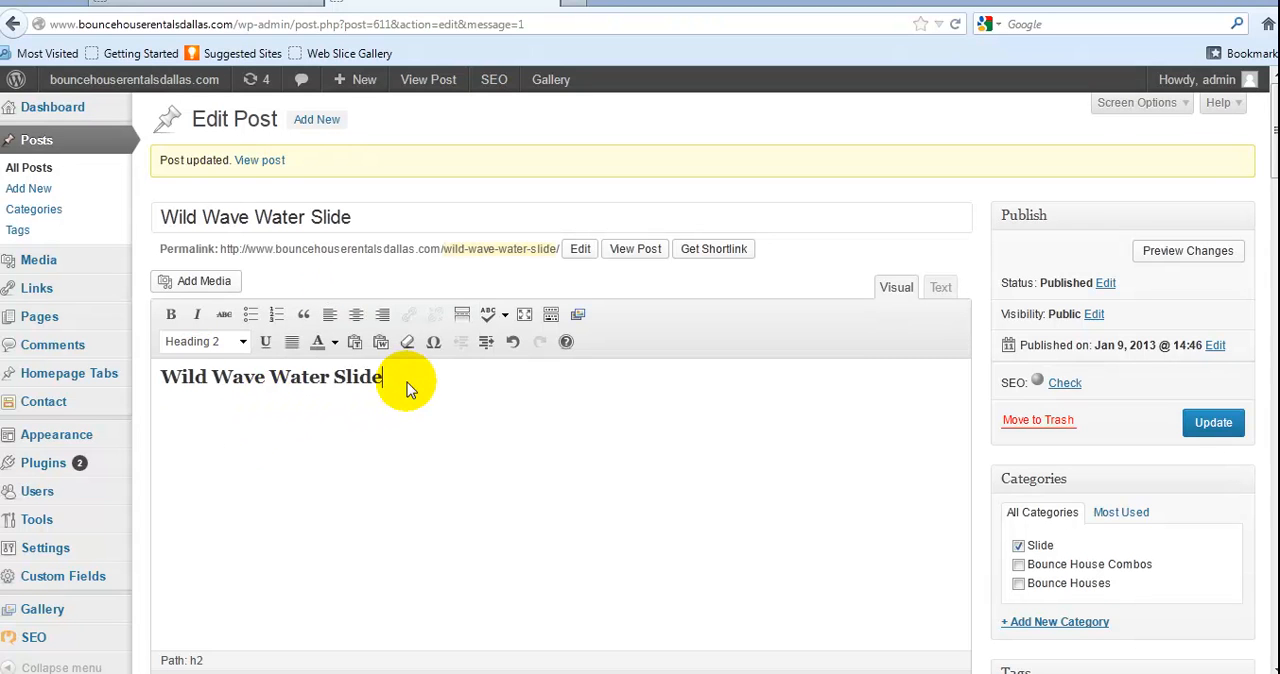
drag(392, 378, 120, 375)
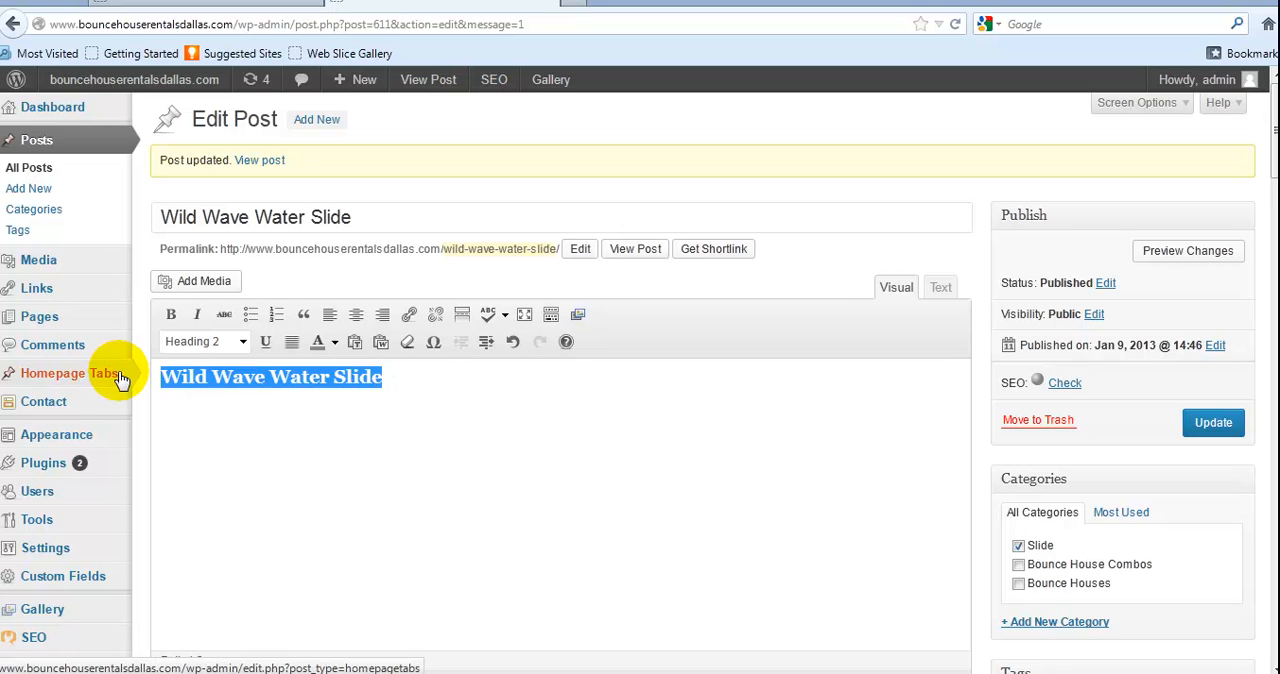
key(BackSpace)
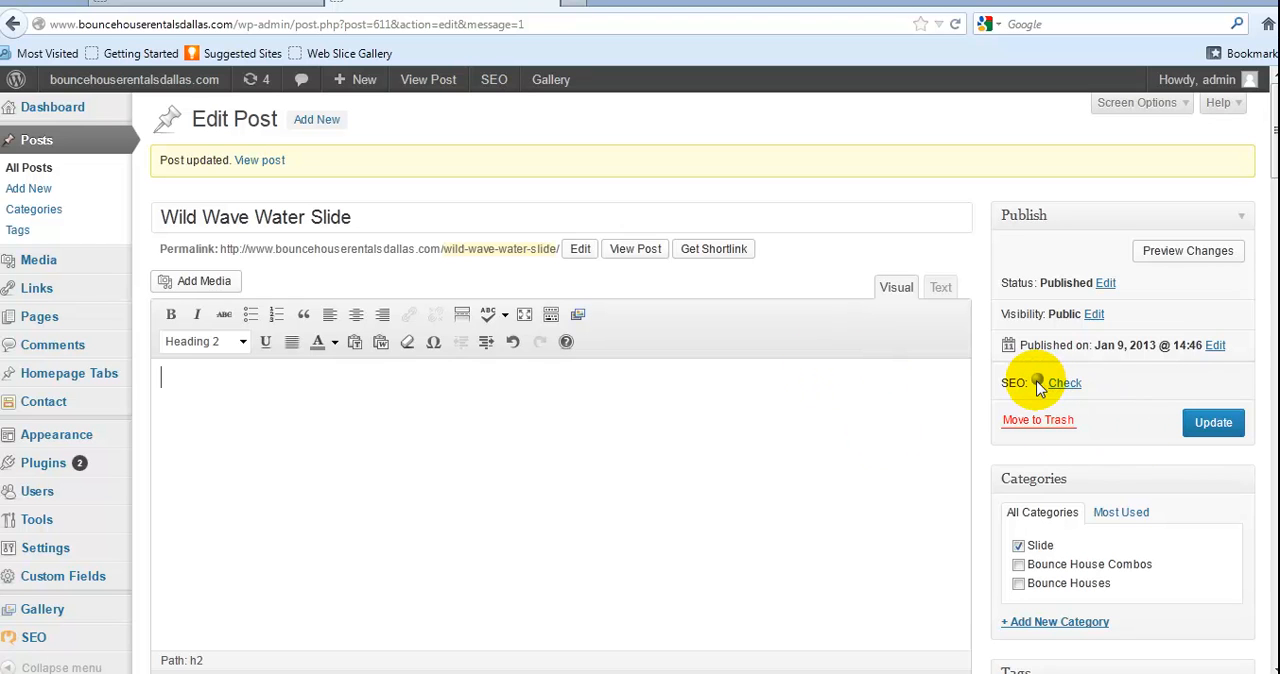
Look at the post's SEO check status and the WordPress SEO by Yoast fields below the editor
mouse_move(1038, 388)
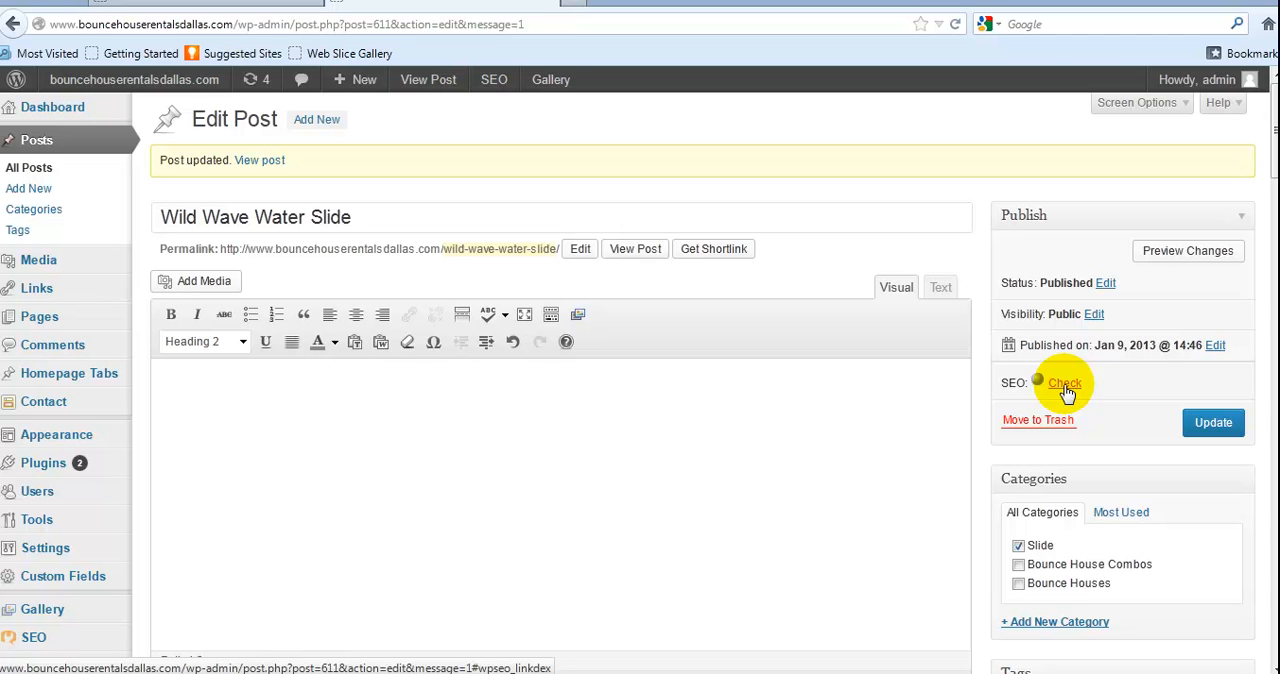
scroll(500, 343, down, 5)
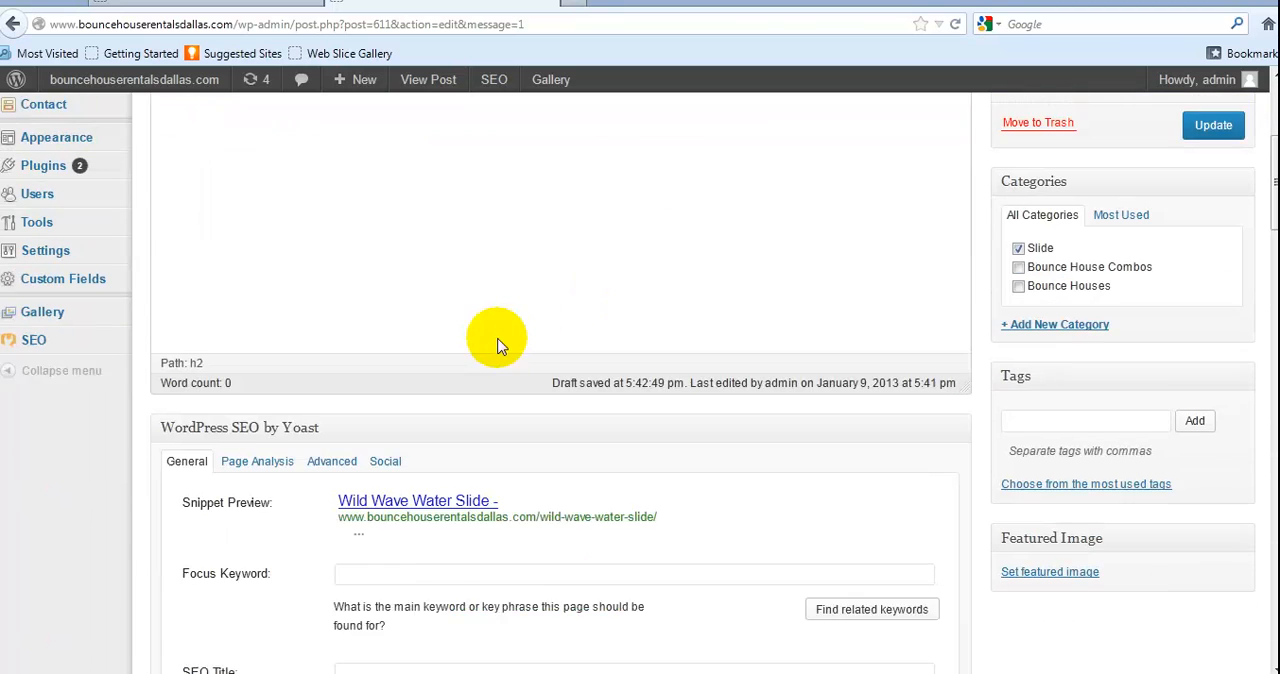
scroll(550, 315, up, 5)
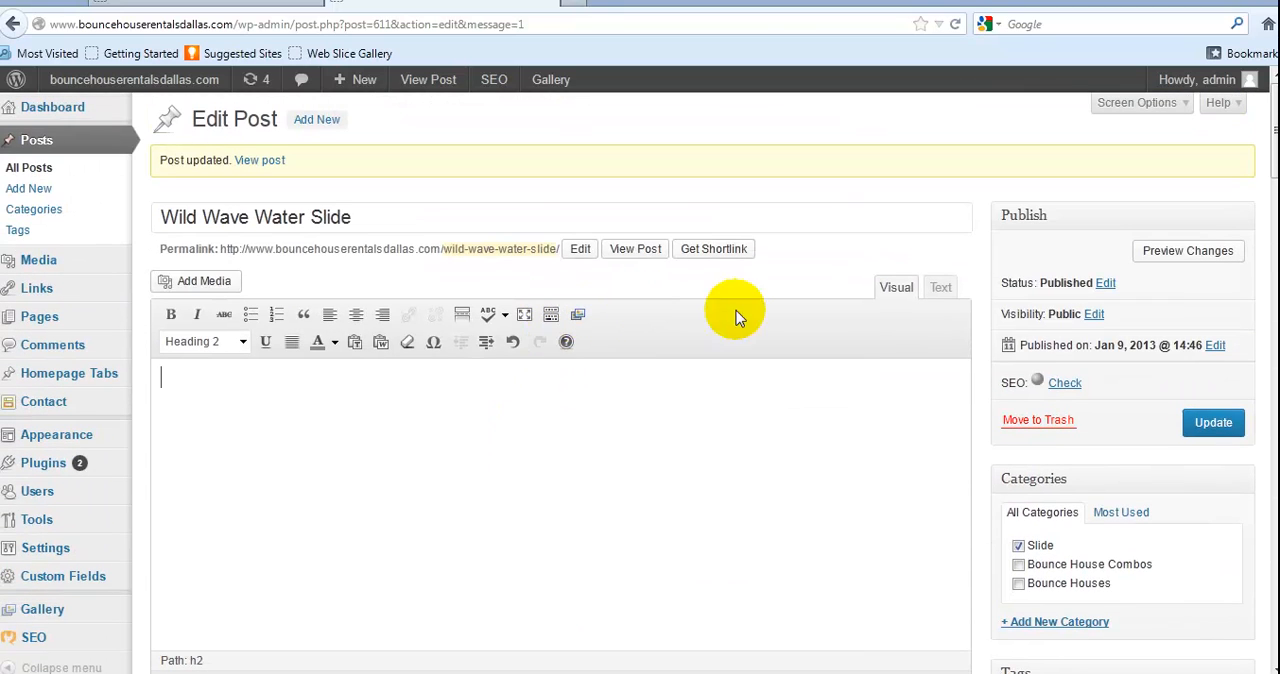
Check the post's SEO status and examine the Page Analysis, Advanced and Social settings of WordPress SEO by Yoast
click(1066, 386)
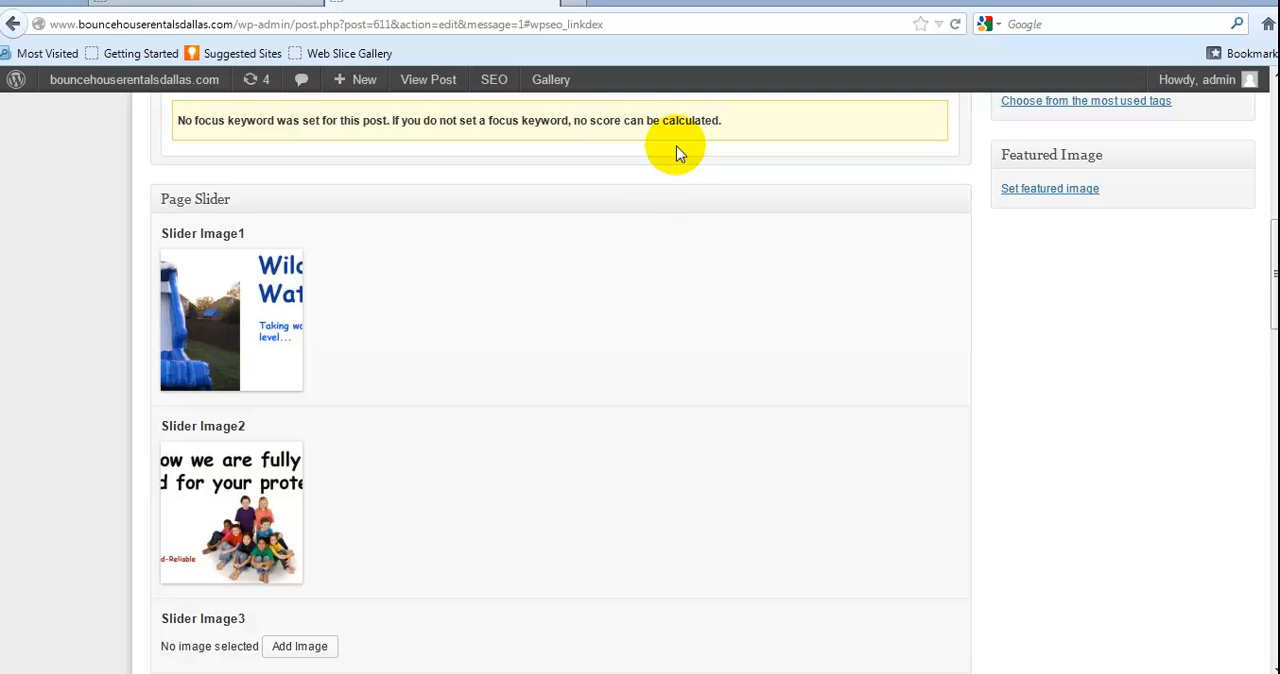
scroll(677, 150, up, 10)
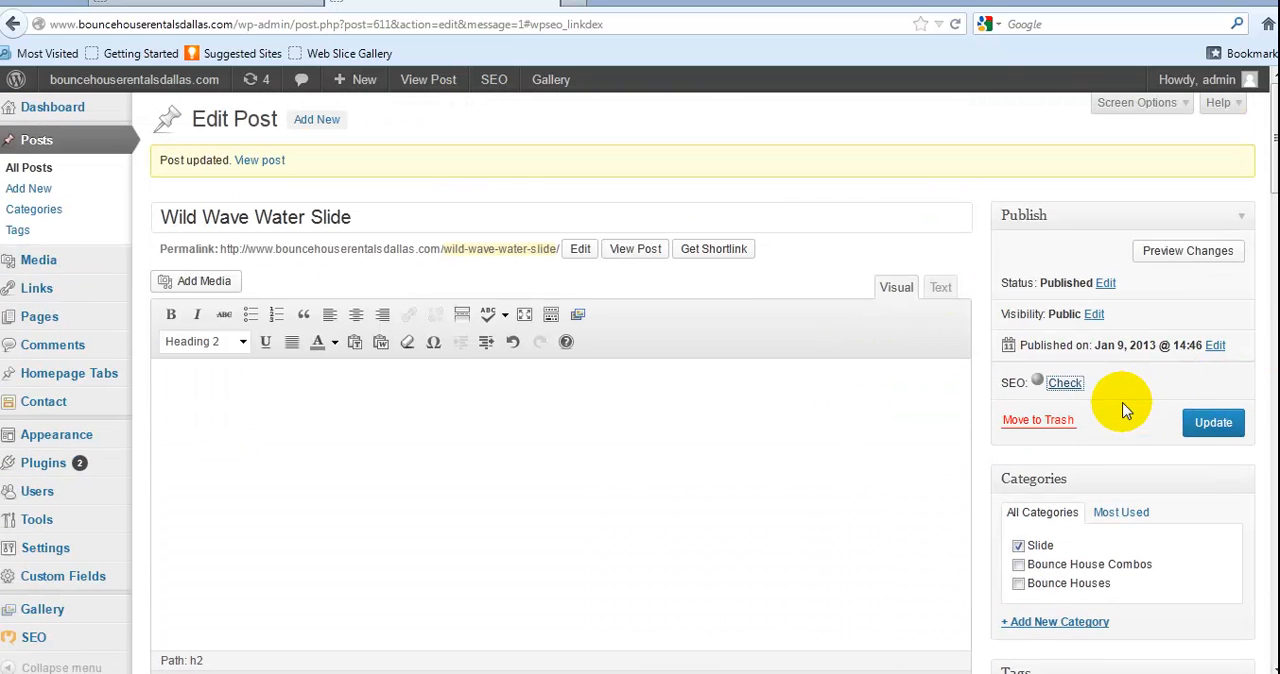
scroll(1132, 400, down, 5)
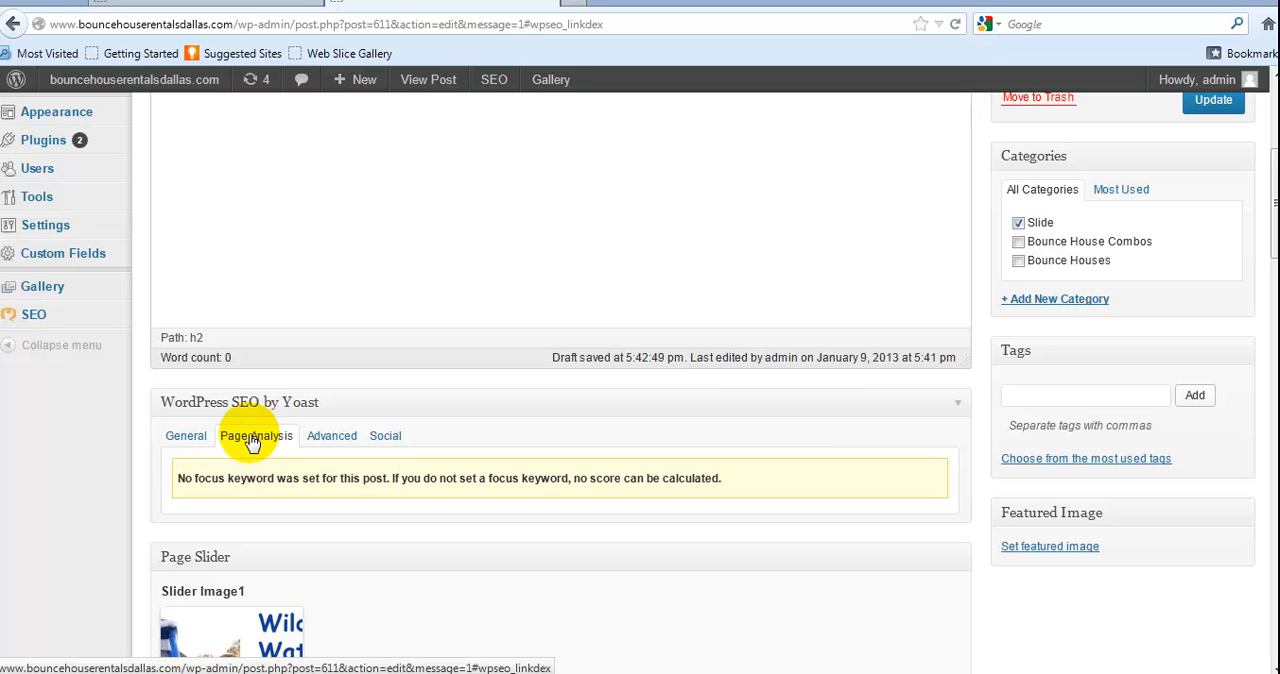
click(318, 437)
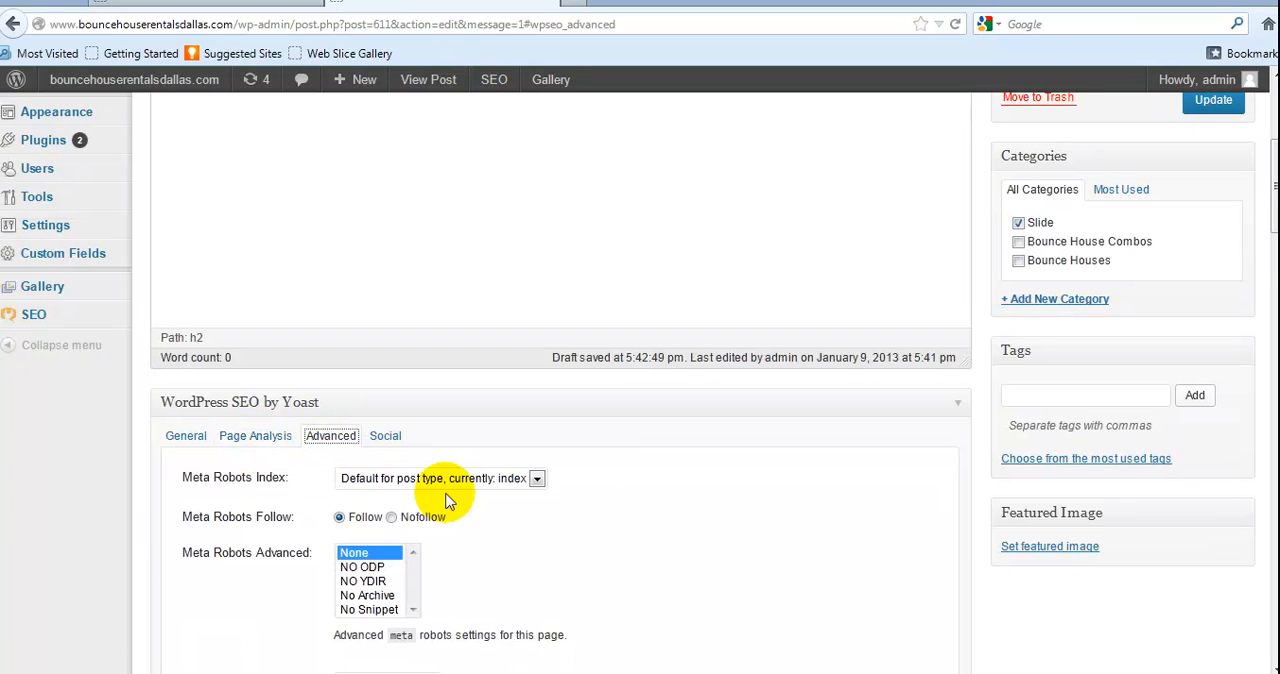
click(386, 440)
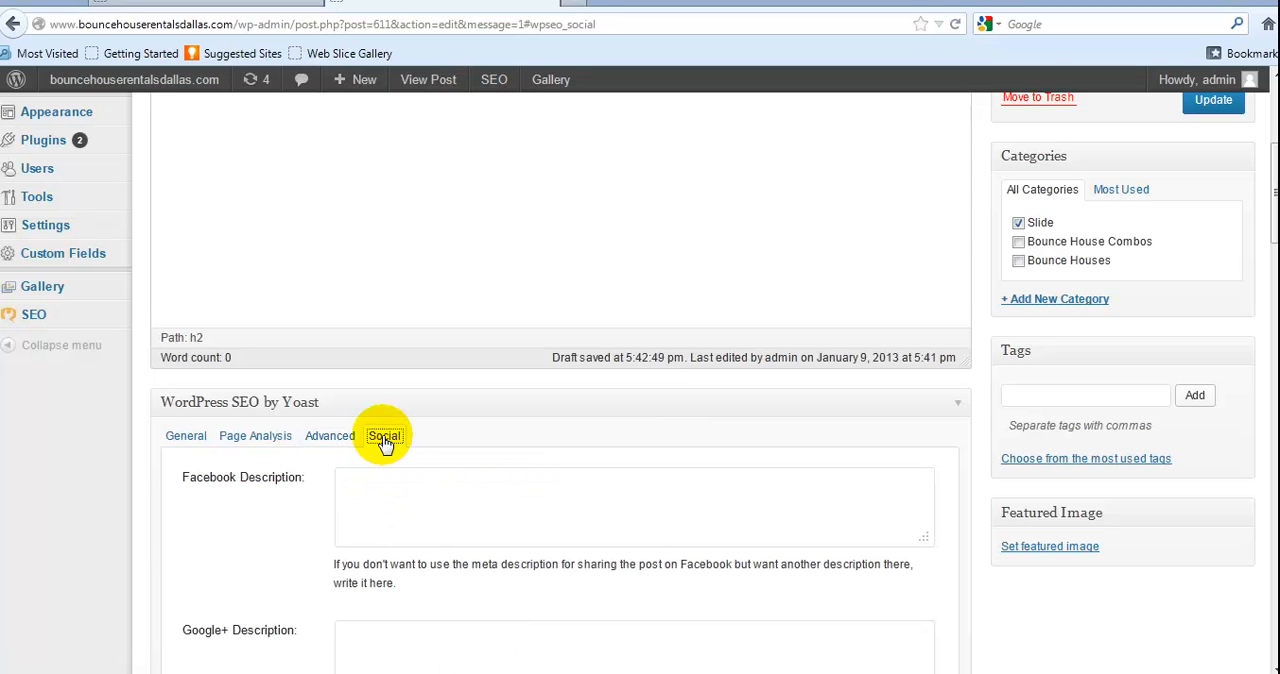
scroll(386, 440, down, 4)
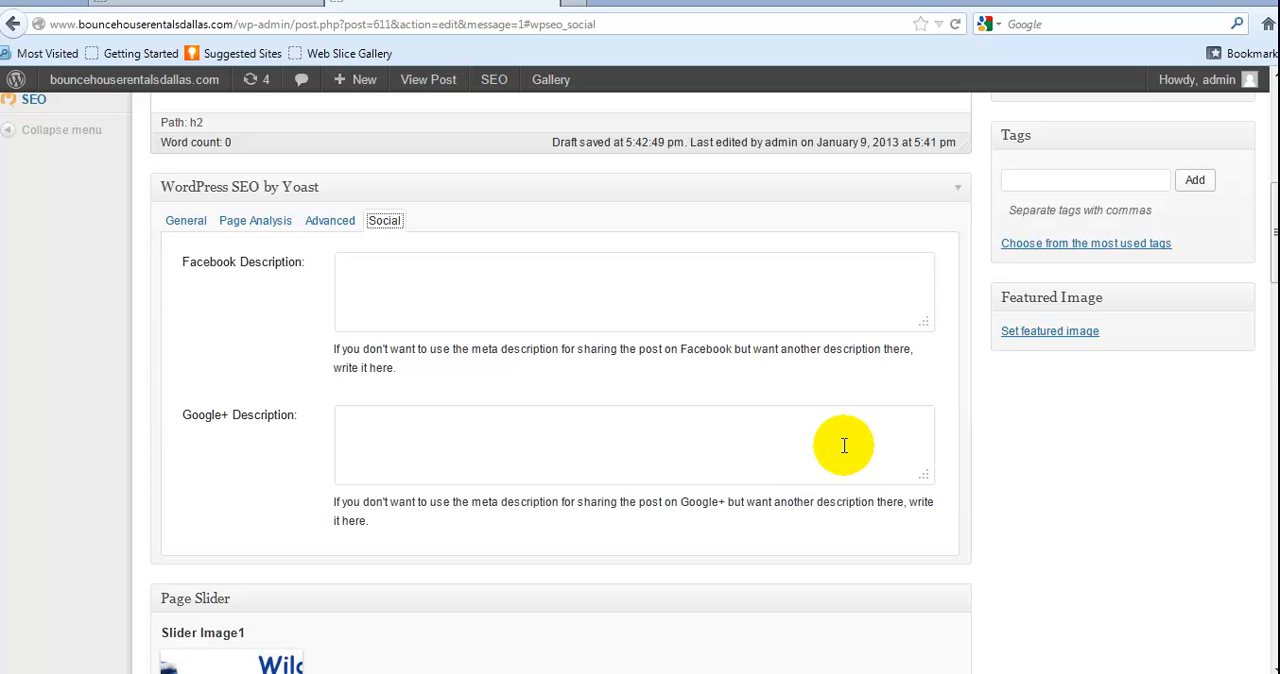
scroll(1143, 506, up, 4)
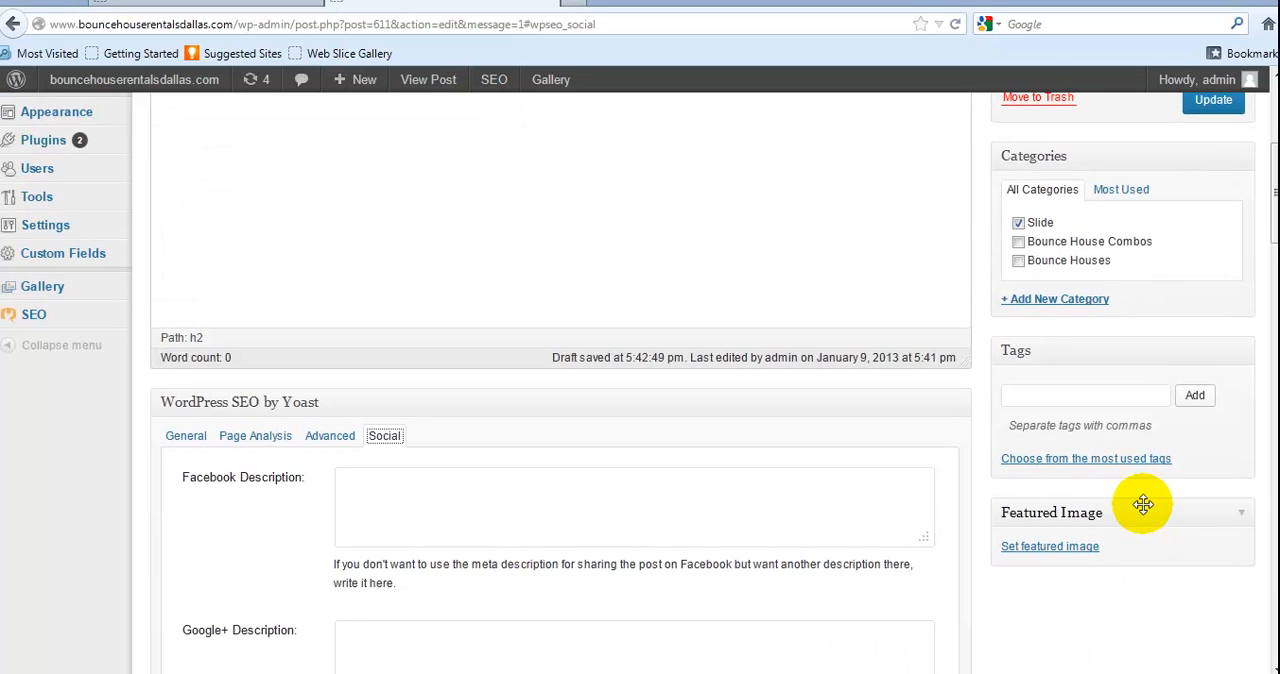
scroll(1143, 506, up, 5)
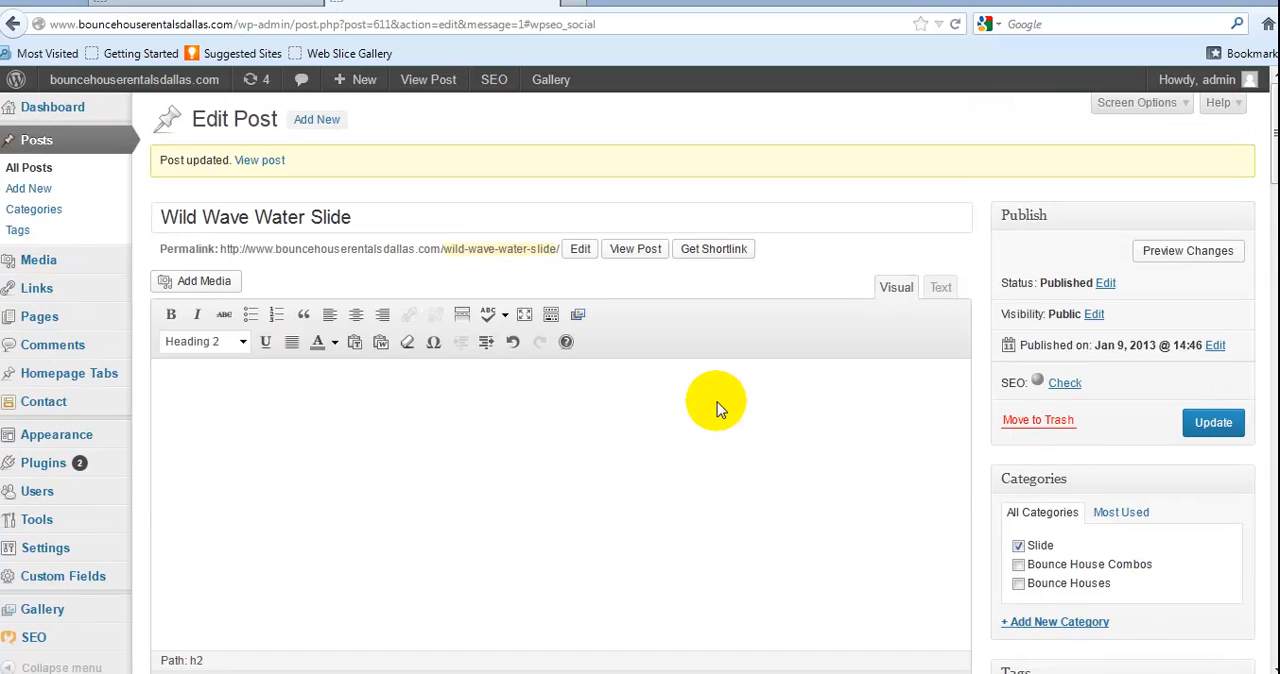
Examine the General settings of WordPress SEO by Yoast, including the focus keyword, SEO title and meta description fields
scroll(716, 405, down, 5)
click(188, 437)
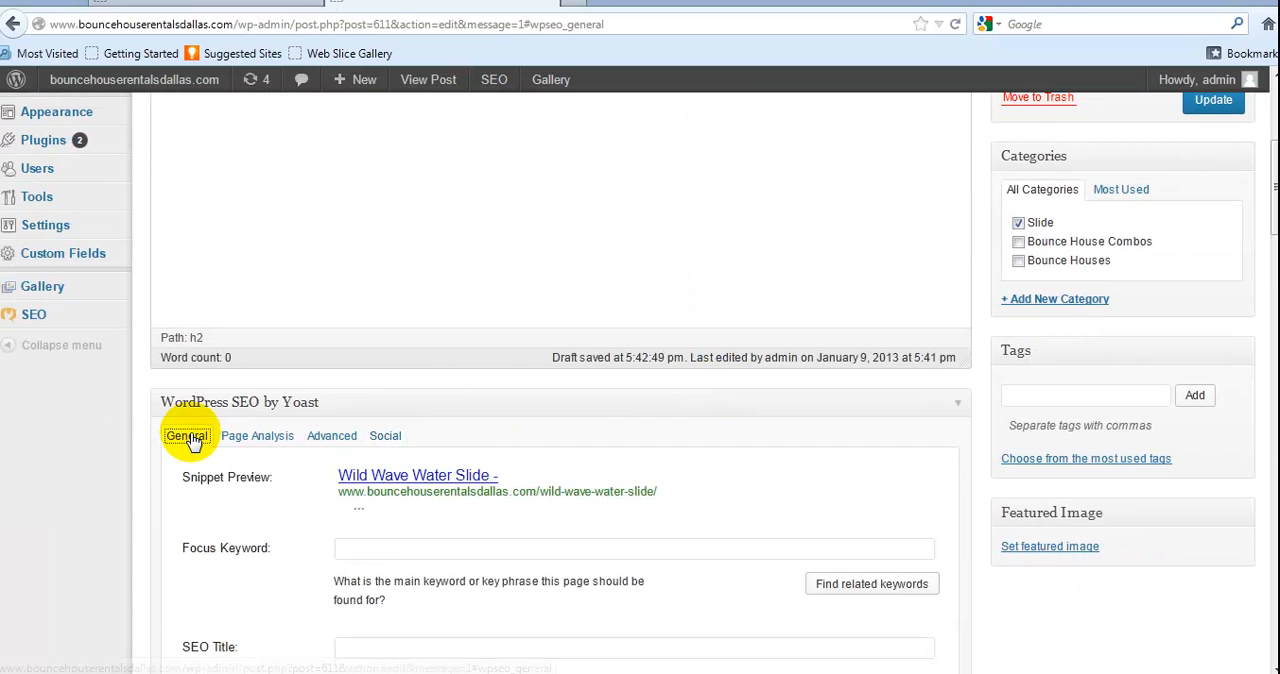
scroll(487, 398, down, 4)
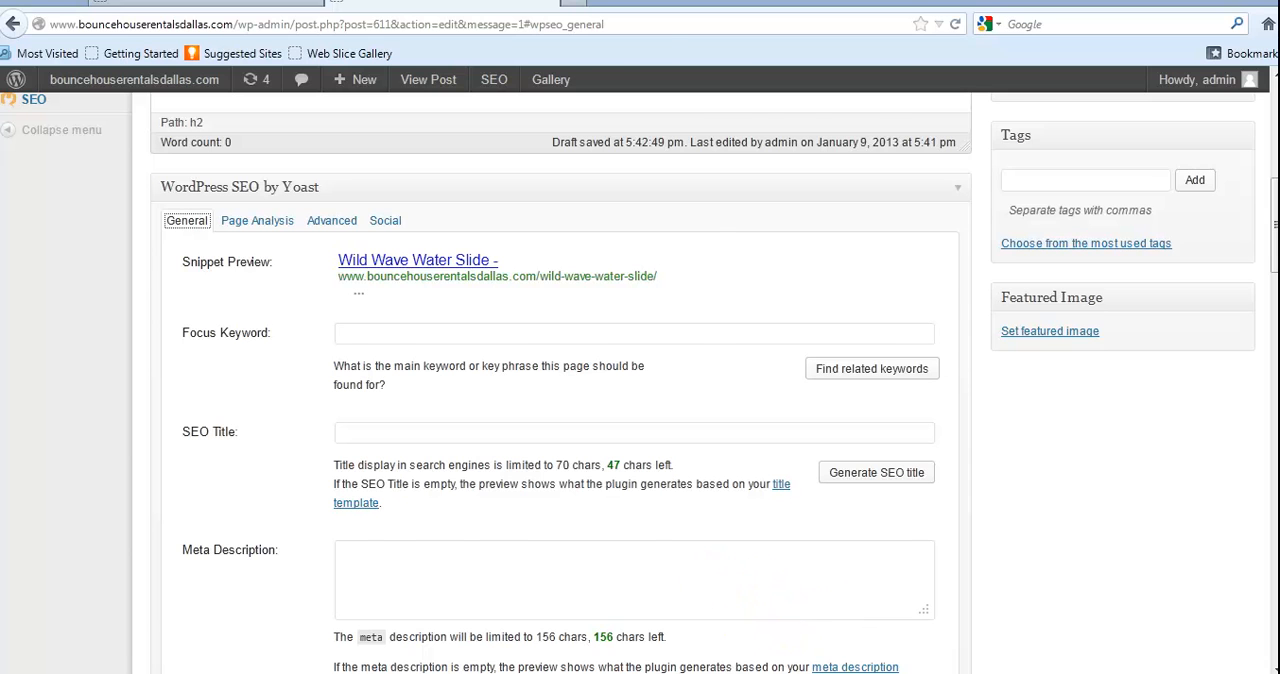
Switch to the Word document and review the prepared content, focus keyword, SEO title and meta description
key(alt+Tab)
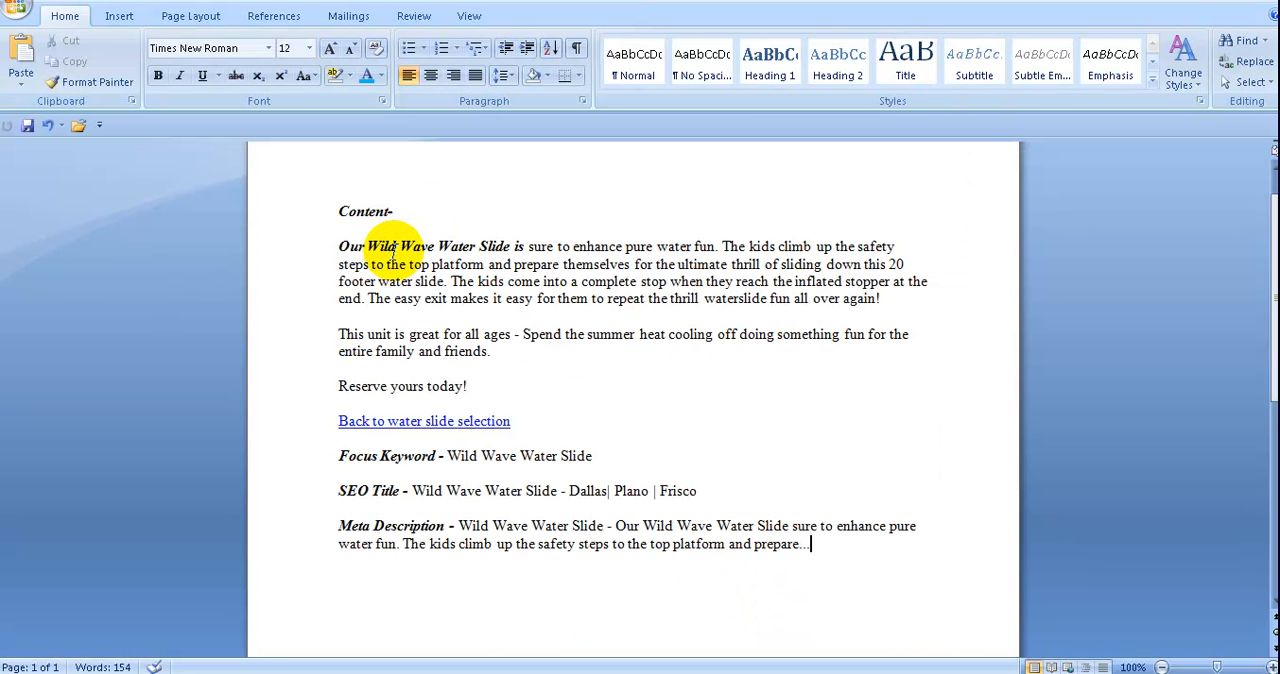
scroll(420, 258, up, 1)
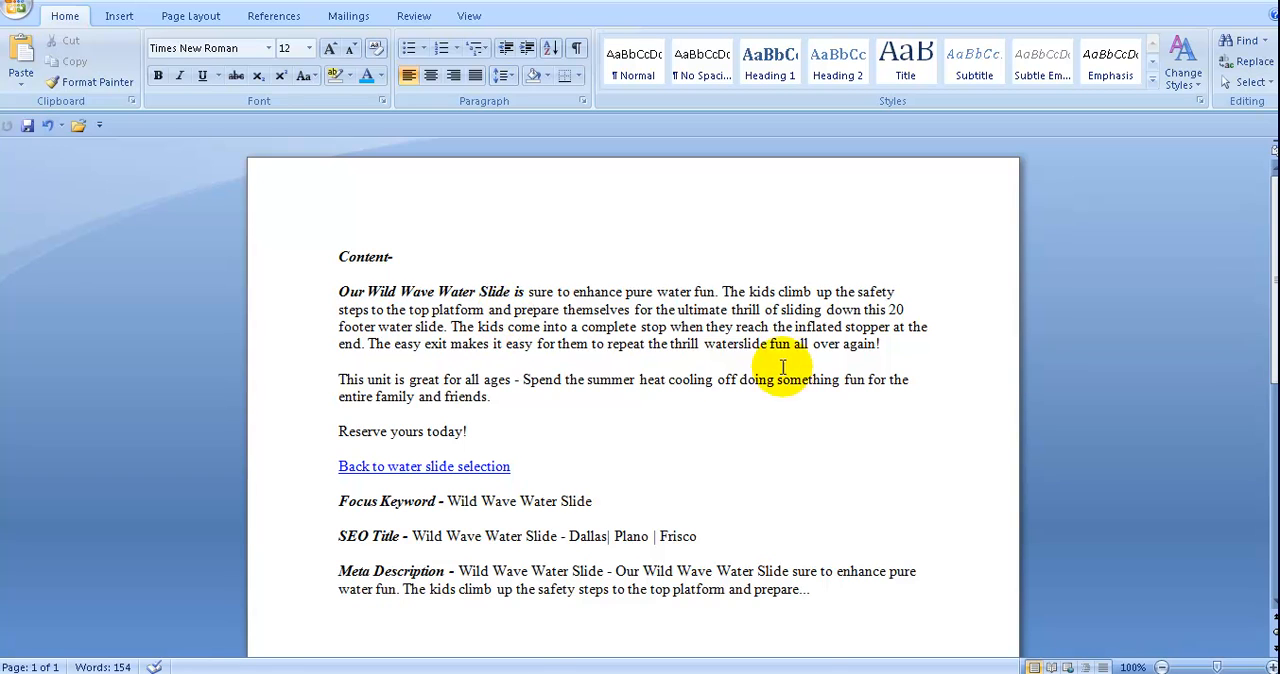
click(886, 344)
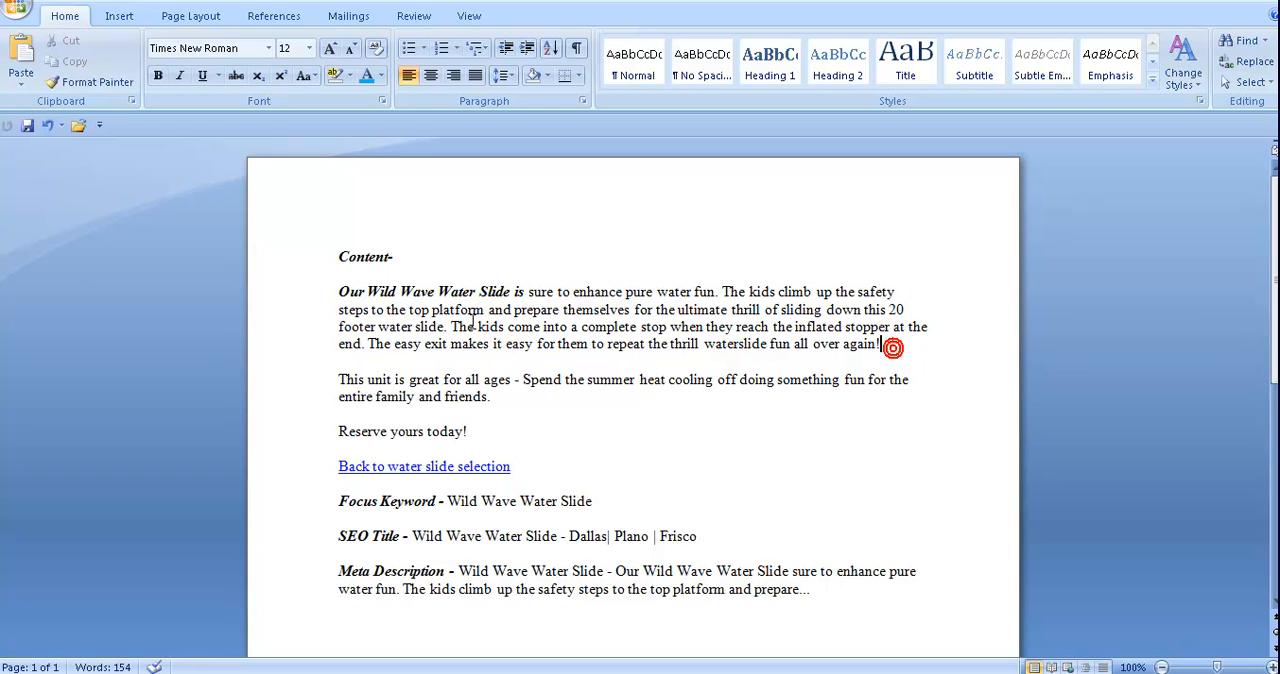
click(333, 292)
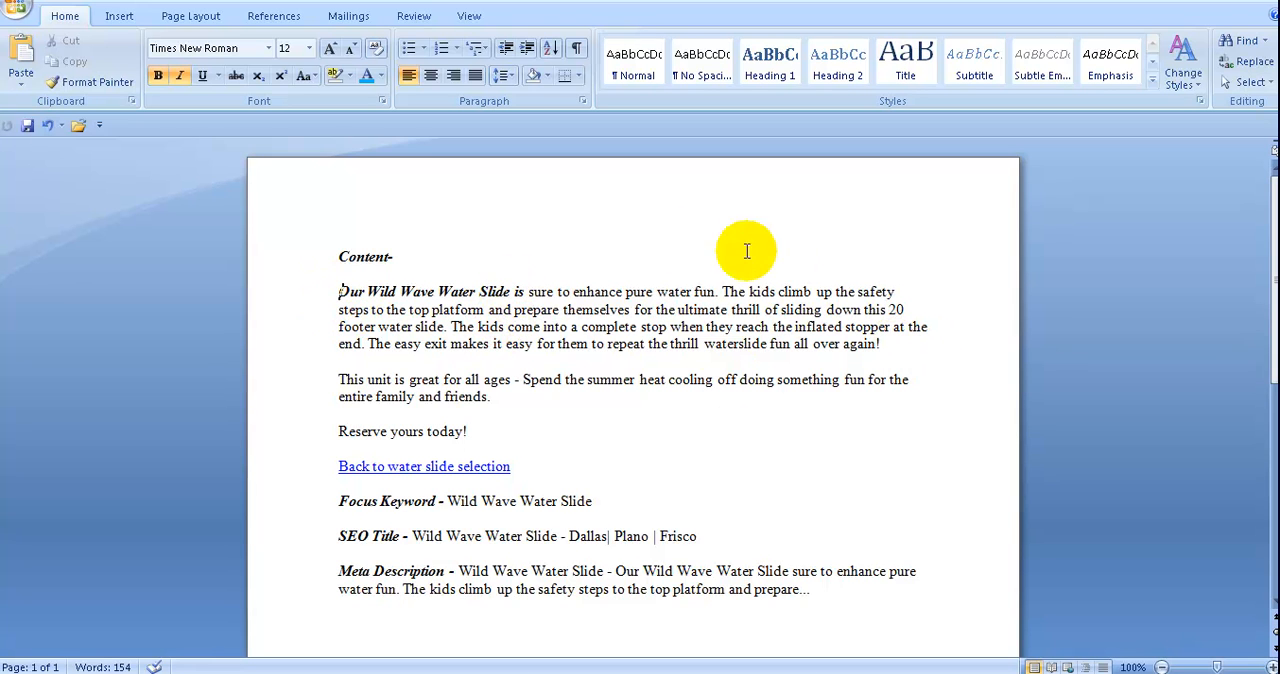
scroll(513, 336, down, 2)
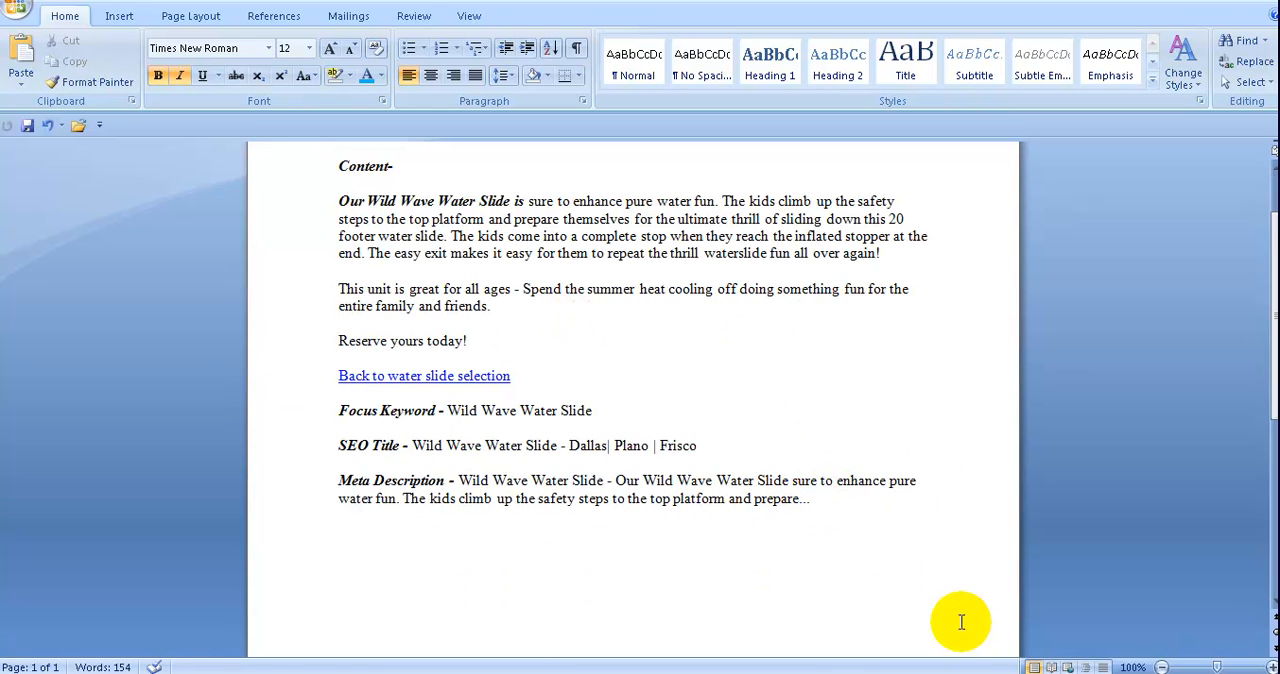
scroll(582, 358, up, 2)
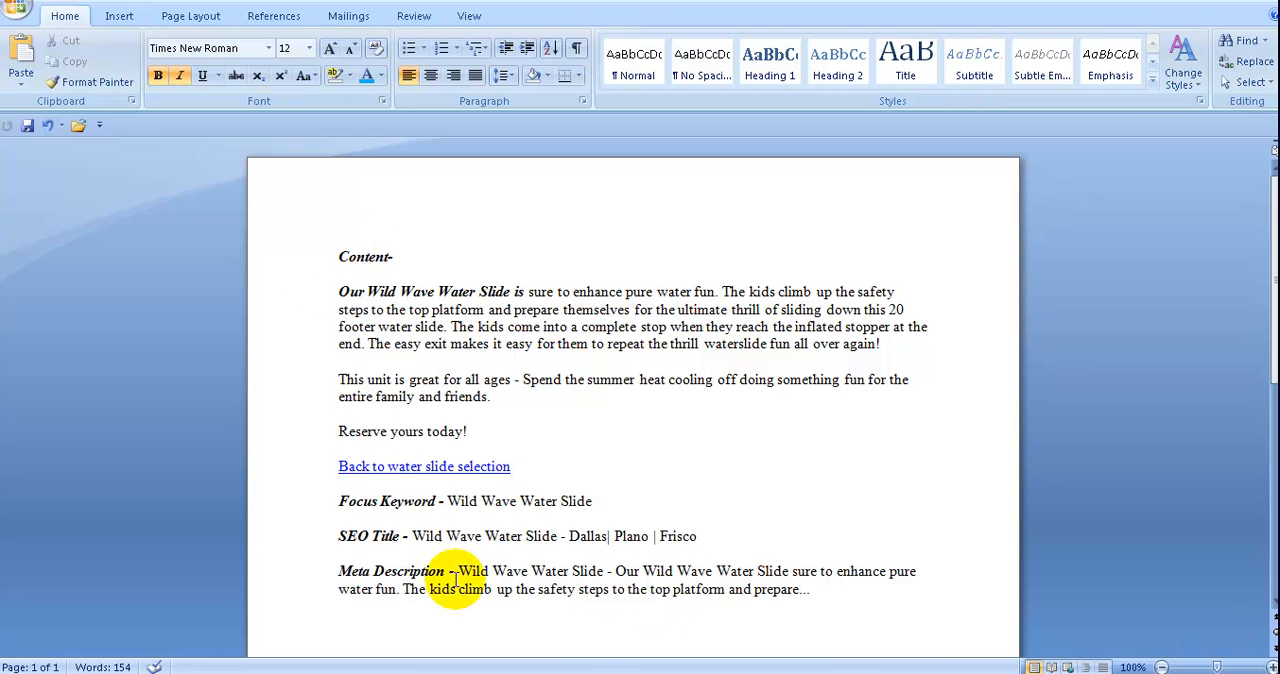
Compare the post's General SEO fields and SEO status in WordPress with the prepared SEO text in the Word document
click(540, 673)
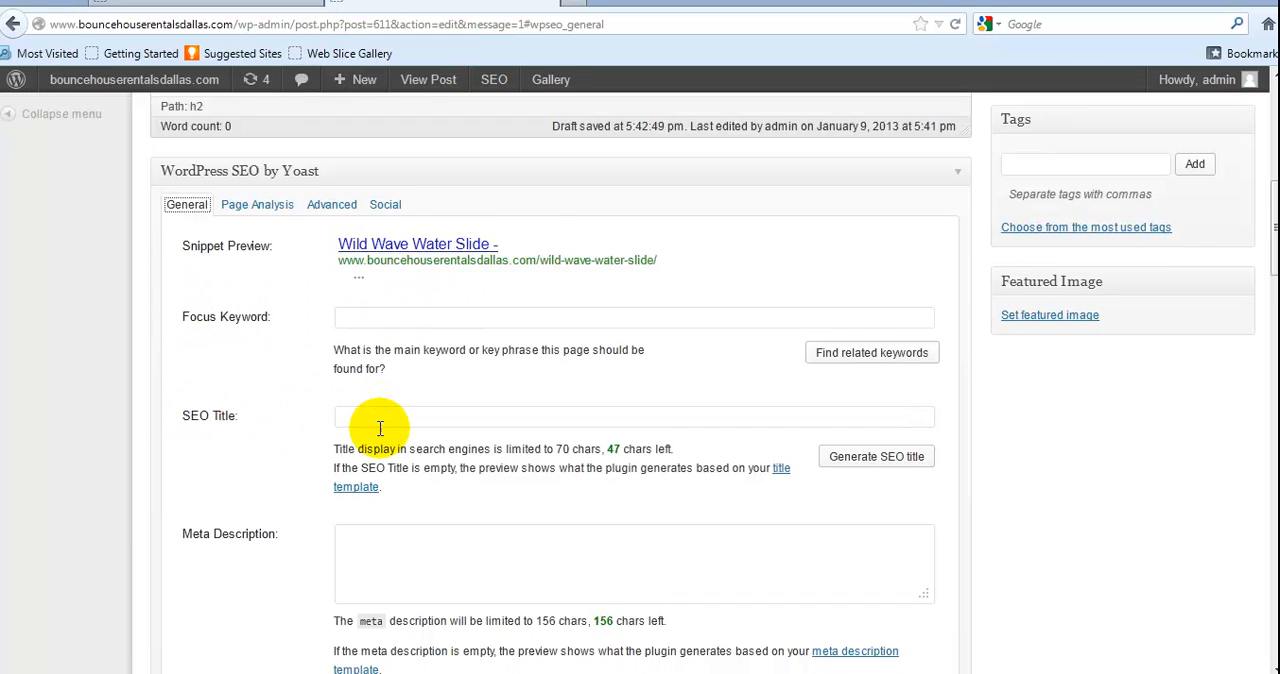
scroll(371, 428, down, 4)
scroll(464, 358, down, 2)
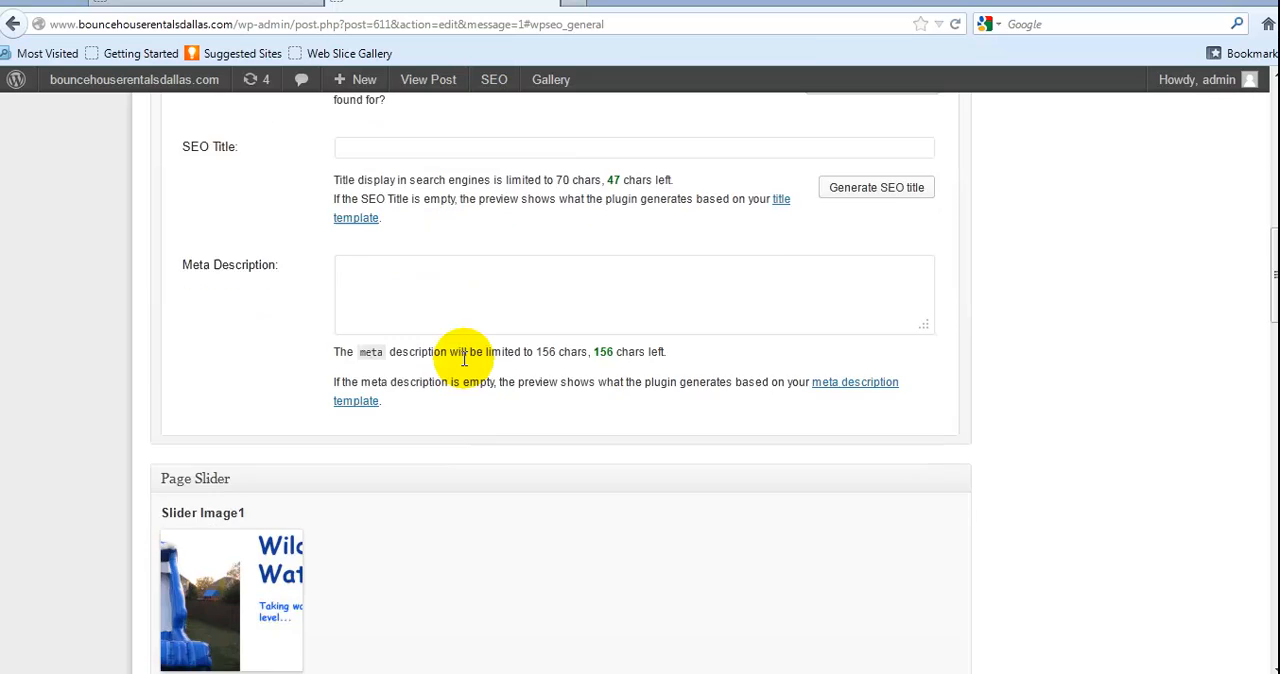
scroll(457, 357, up, 7)
scroll(775, 350, up, 3)
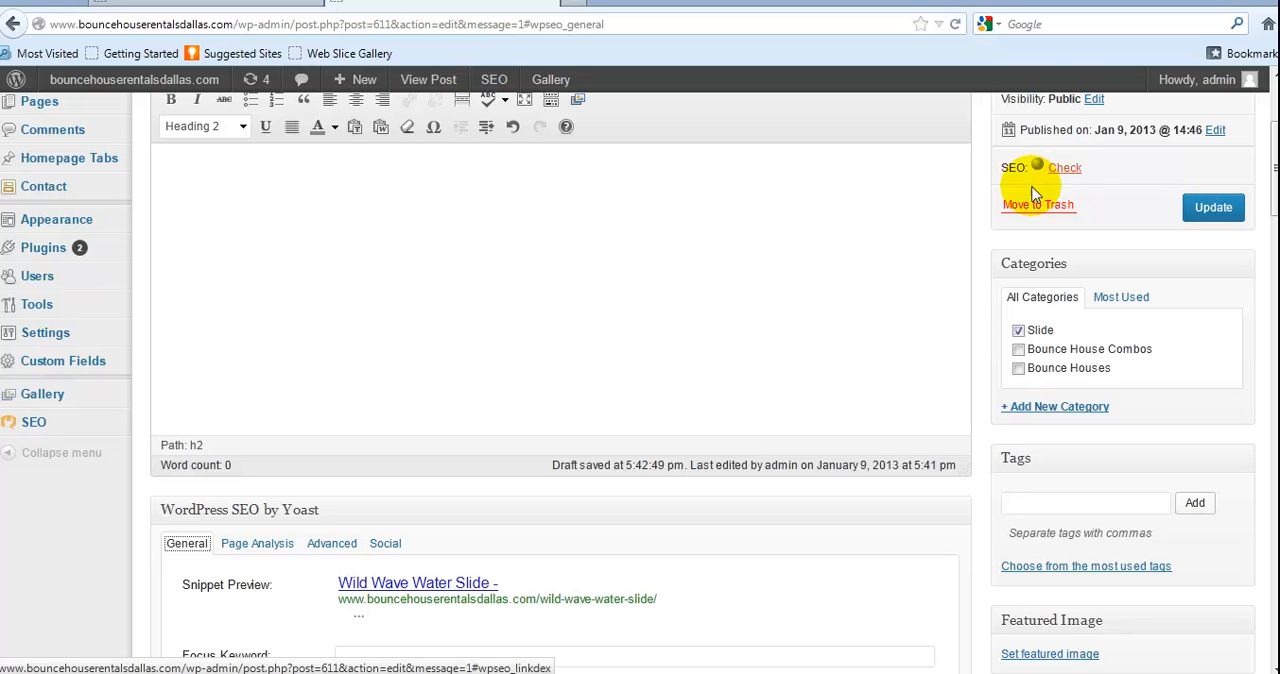
click(800, 672)
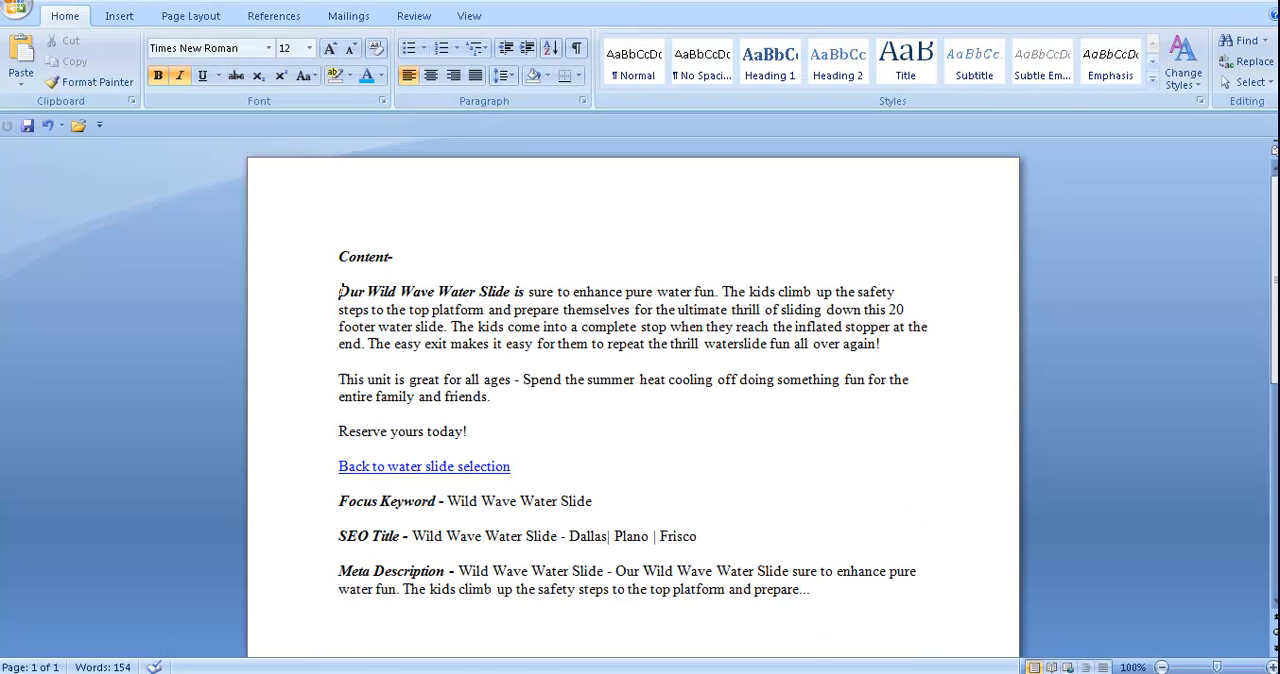
drag(814, 586, 547, 582)
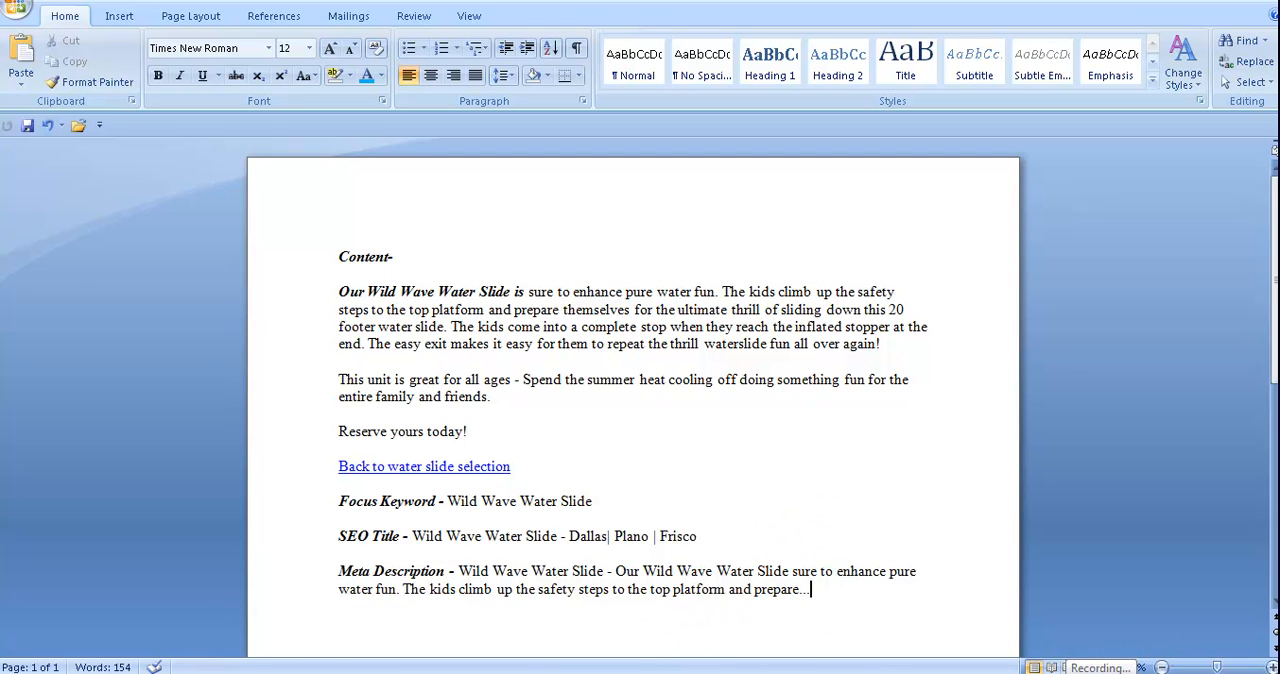
click(1101, 673)
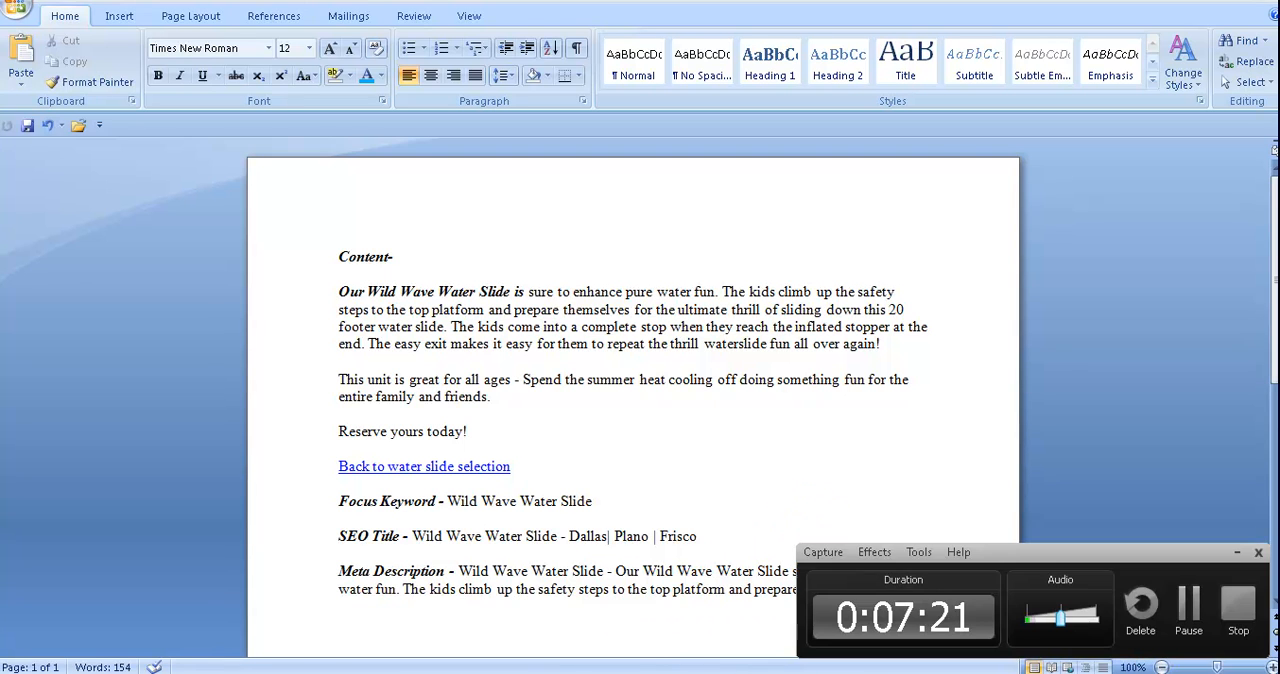
click(1189, 614)
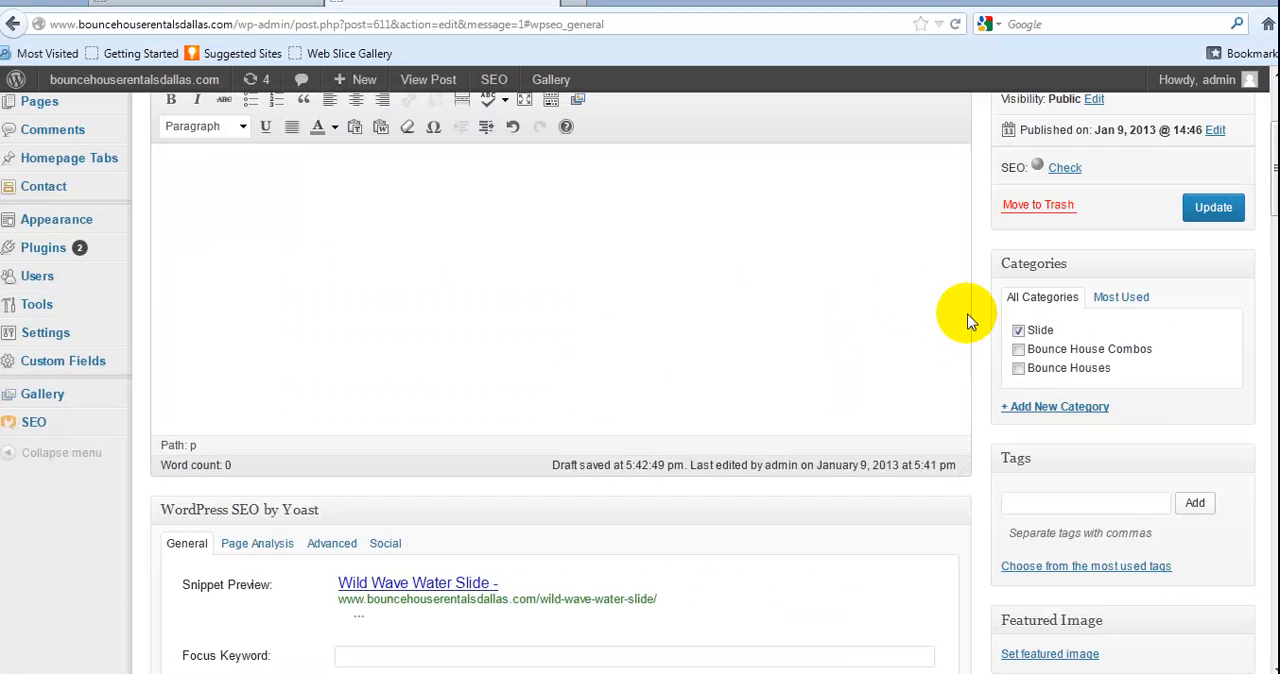
scroll(966, 318, up, 4)
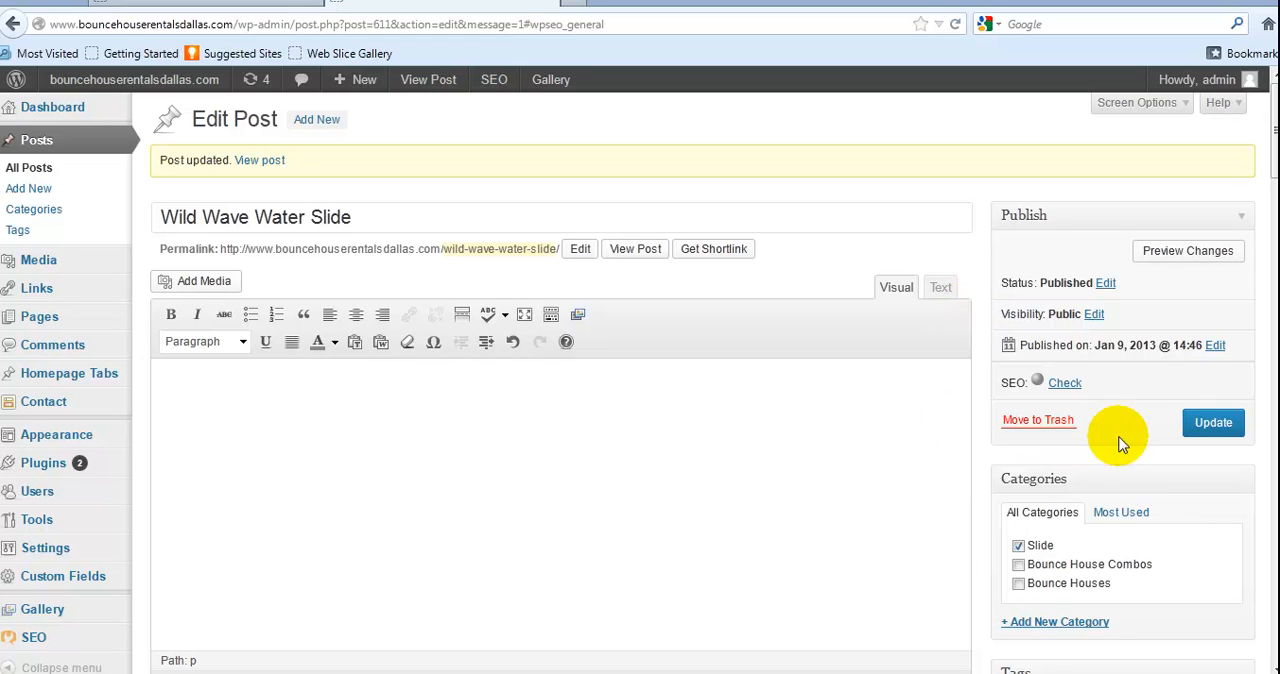
mouse_move(1038, 388)
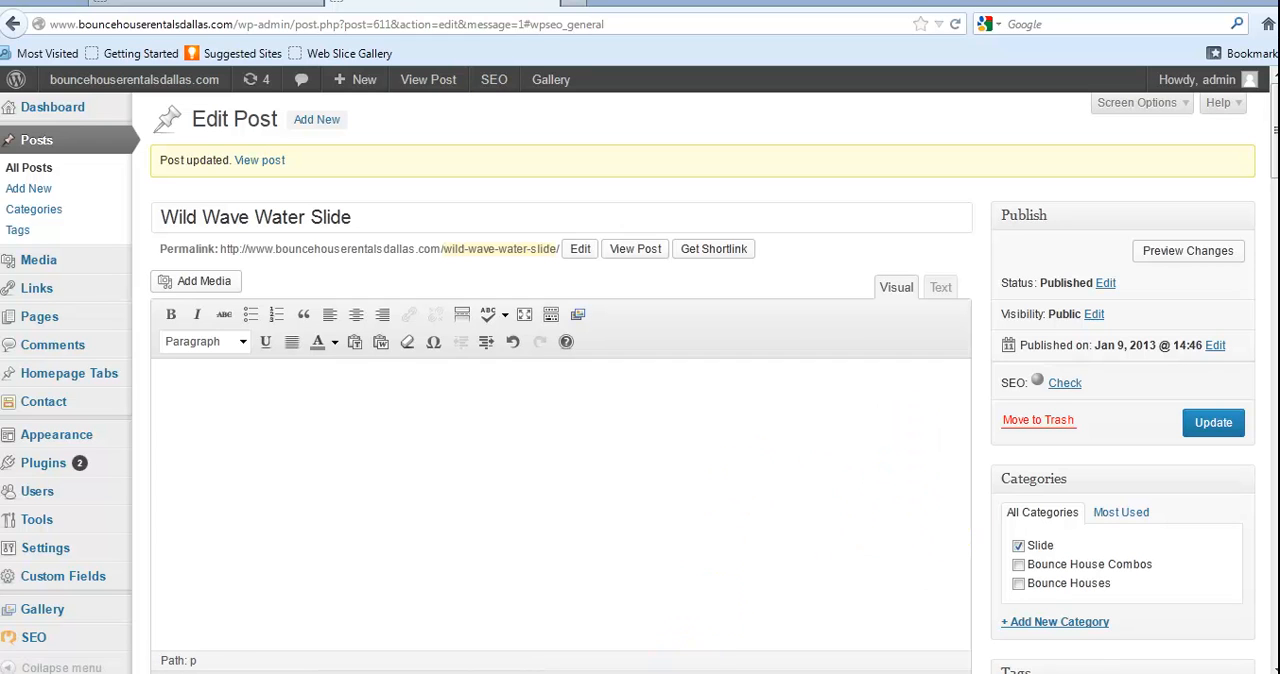
click(1072, 673)
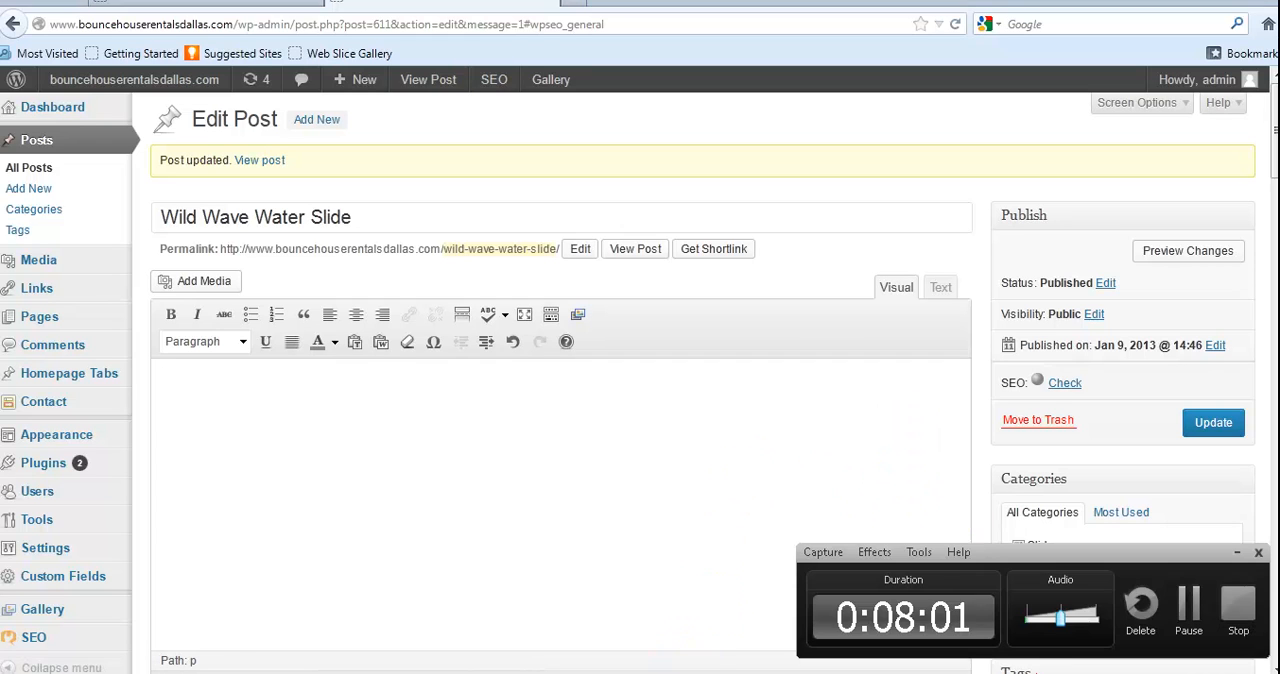
click(1189, 607)
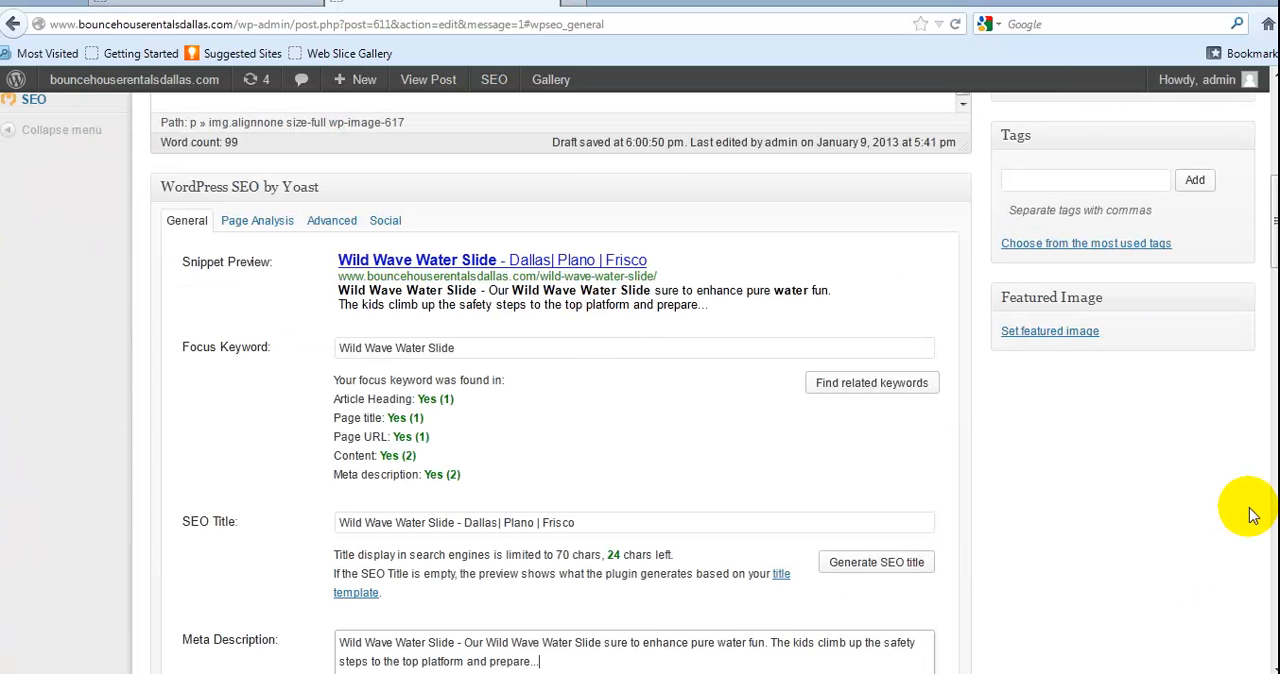
Check the prepared SEO title and meta description in the Word document against the post's Yoast General fields in WordPress
click(828, 673)
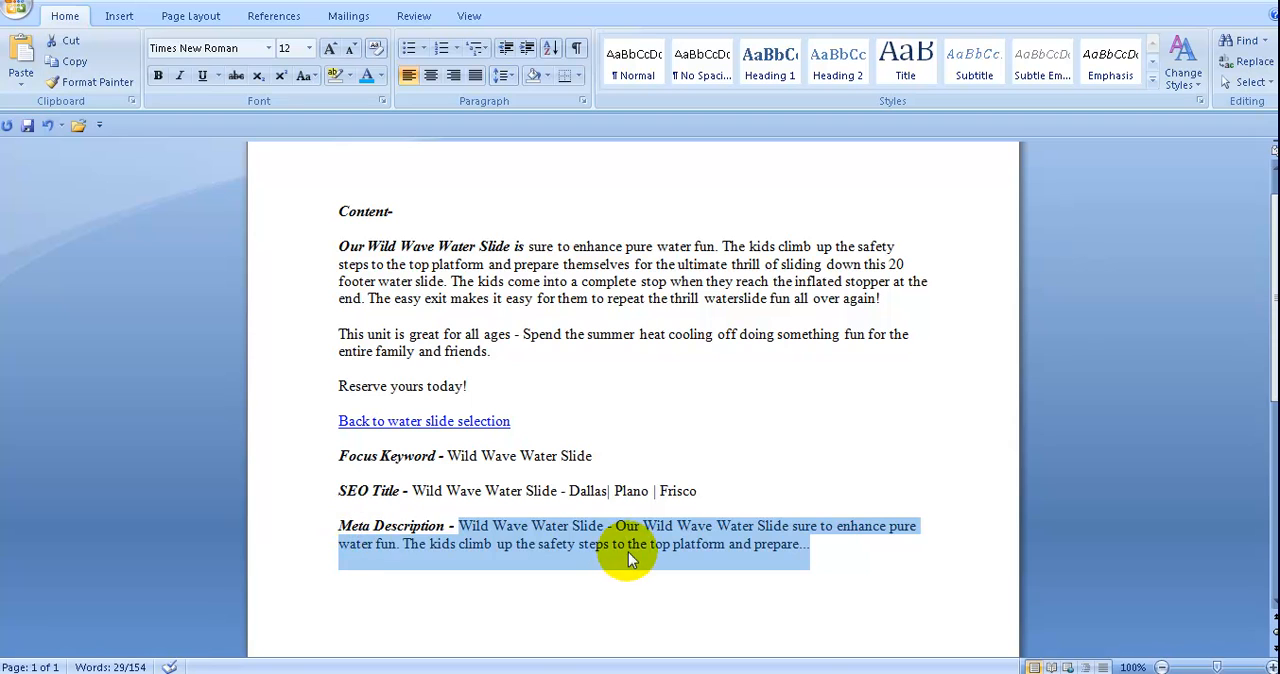
click(414, 490)
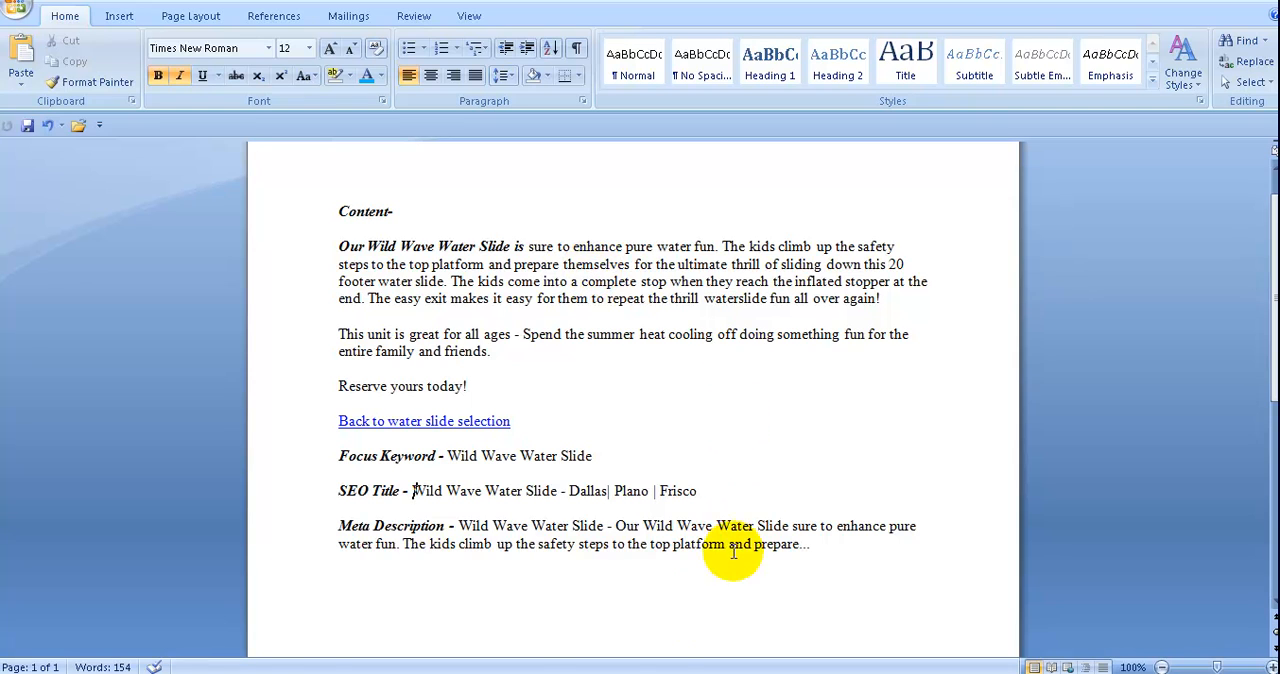
key(alt+Tab)
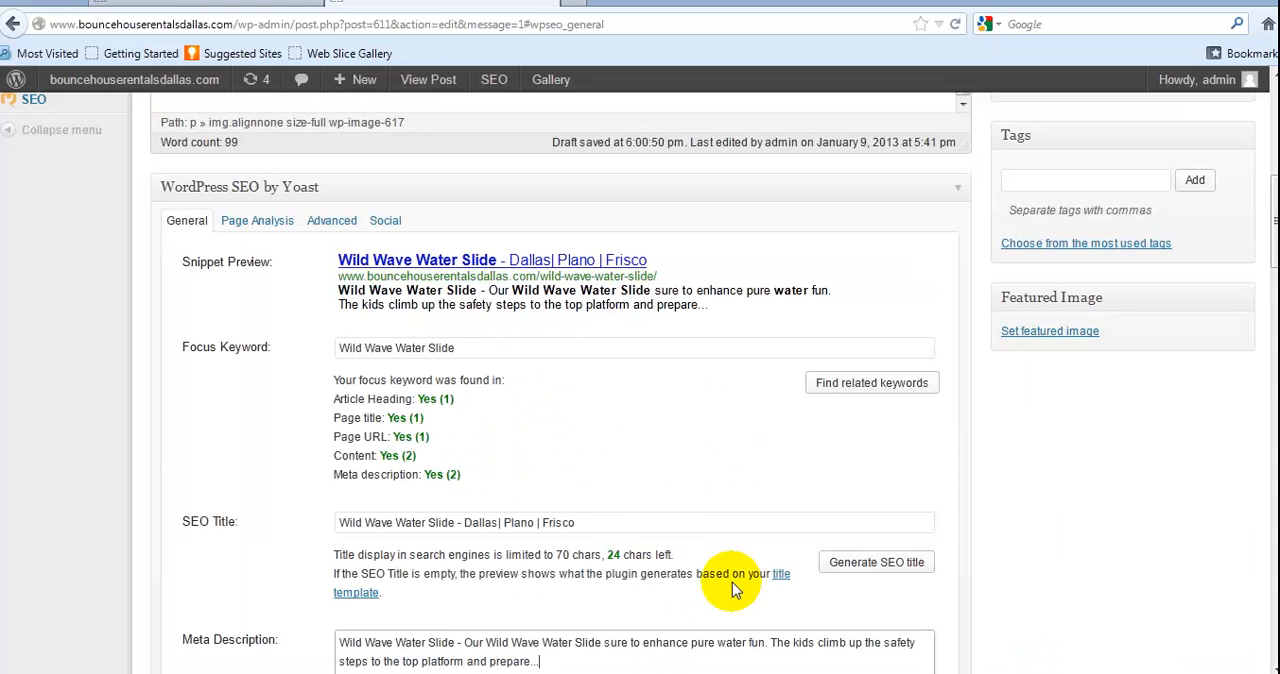
scroll(681, 537, down, 3)
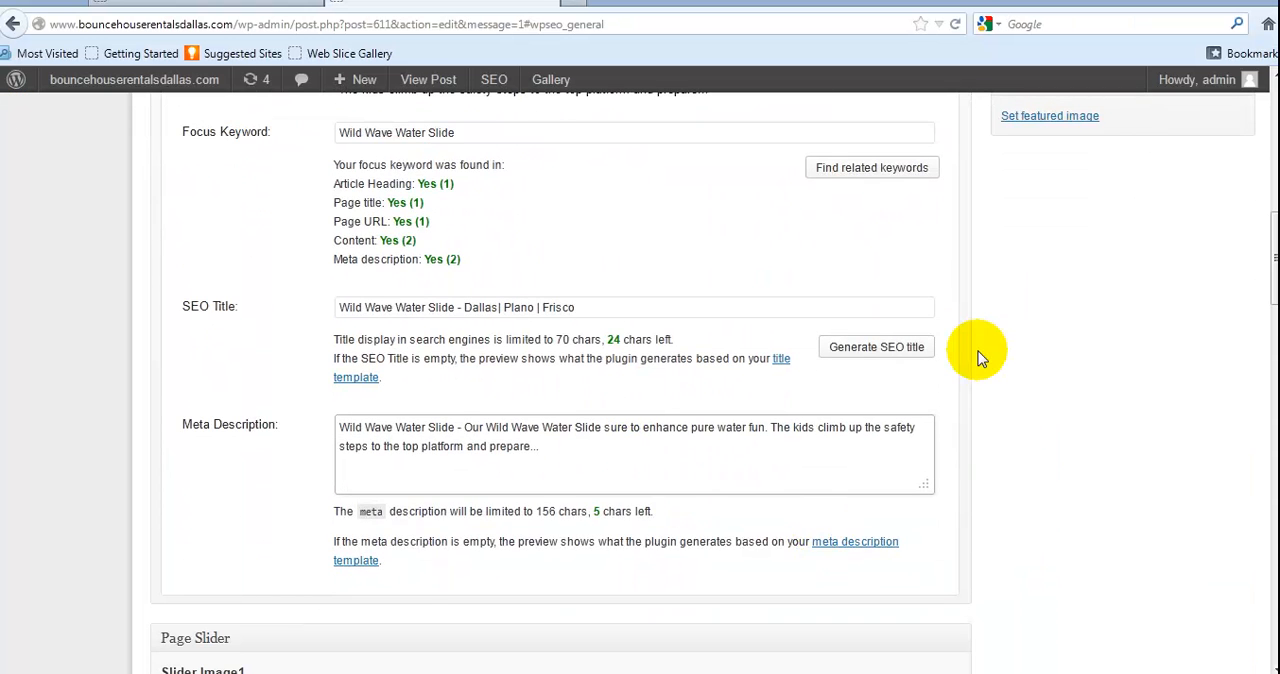
scroll(978, 351, up, 2)
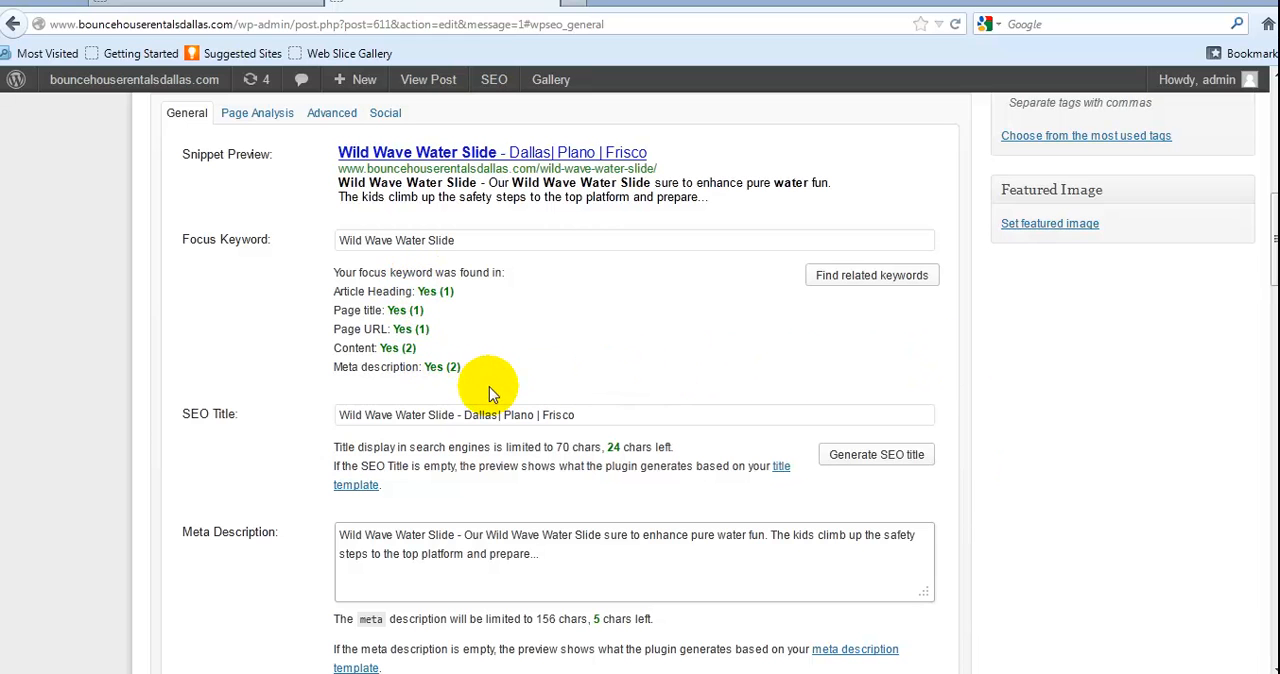
Copy the full SEO title, Wild Wave Water Slide - Dallas| Plano | Frisco, from the post's Yoast General settings
drag(591, 416, 272, 414)
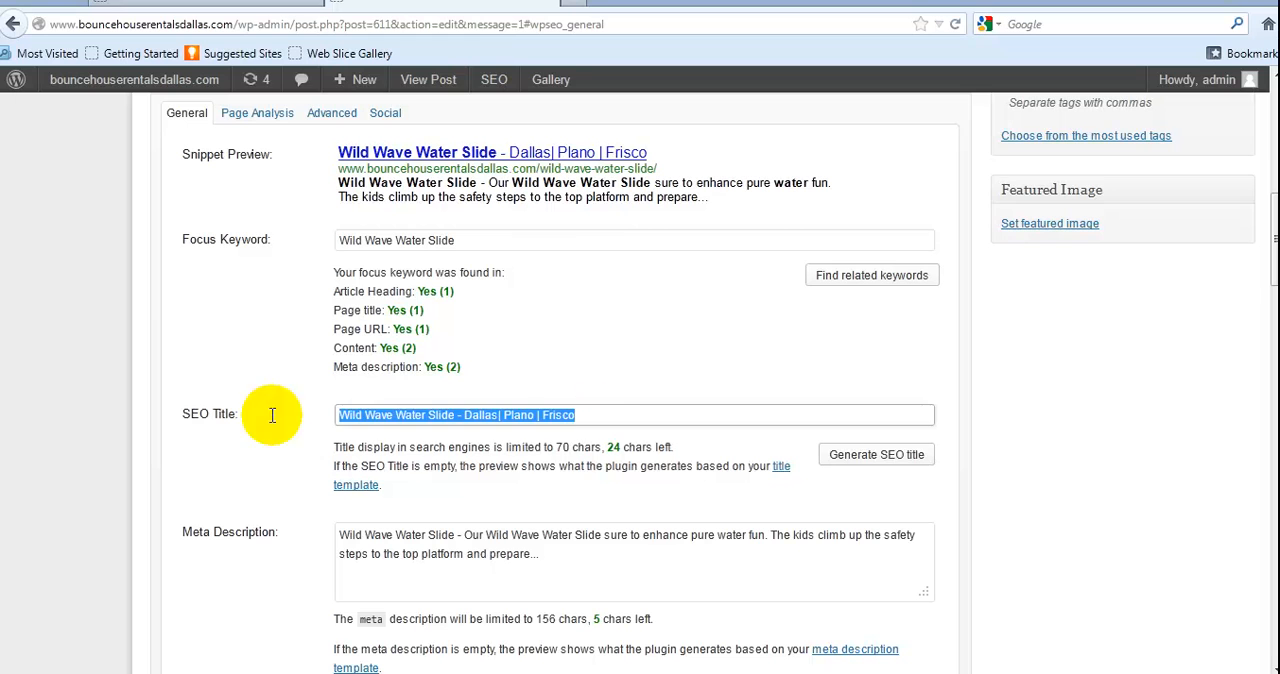
right_click(372, 418)
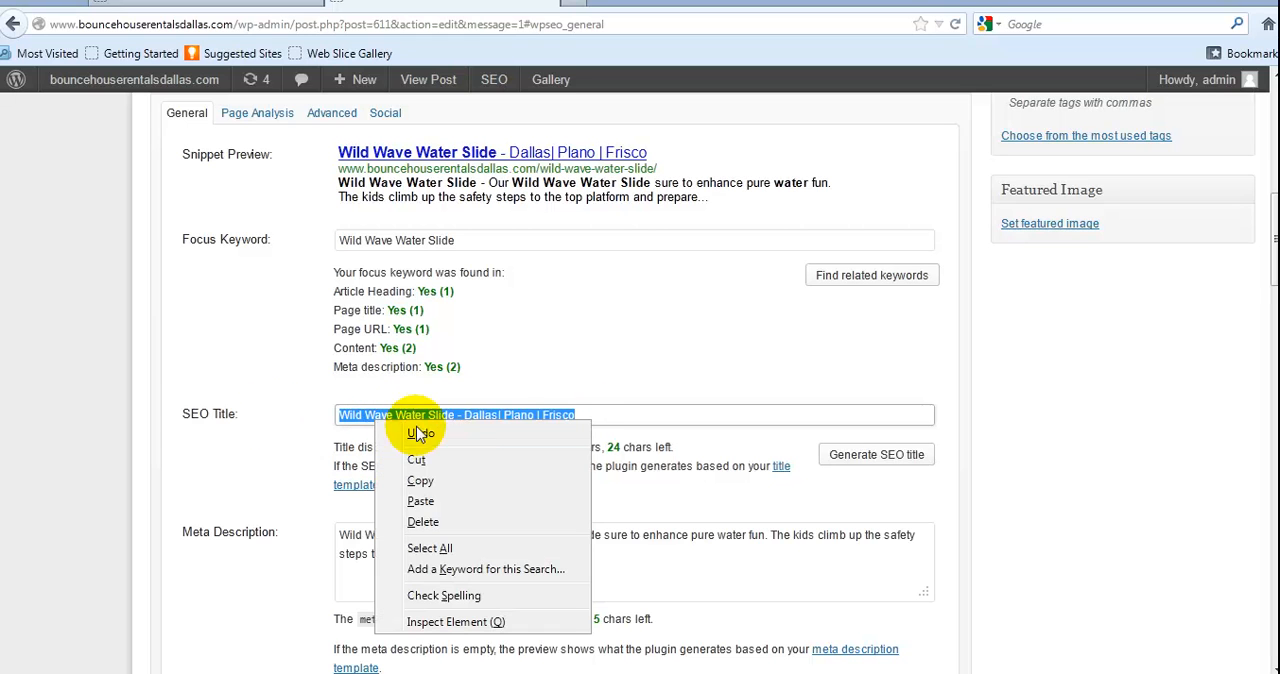
click(437, 482)
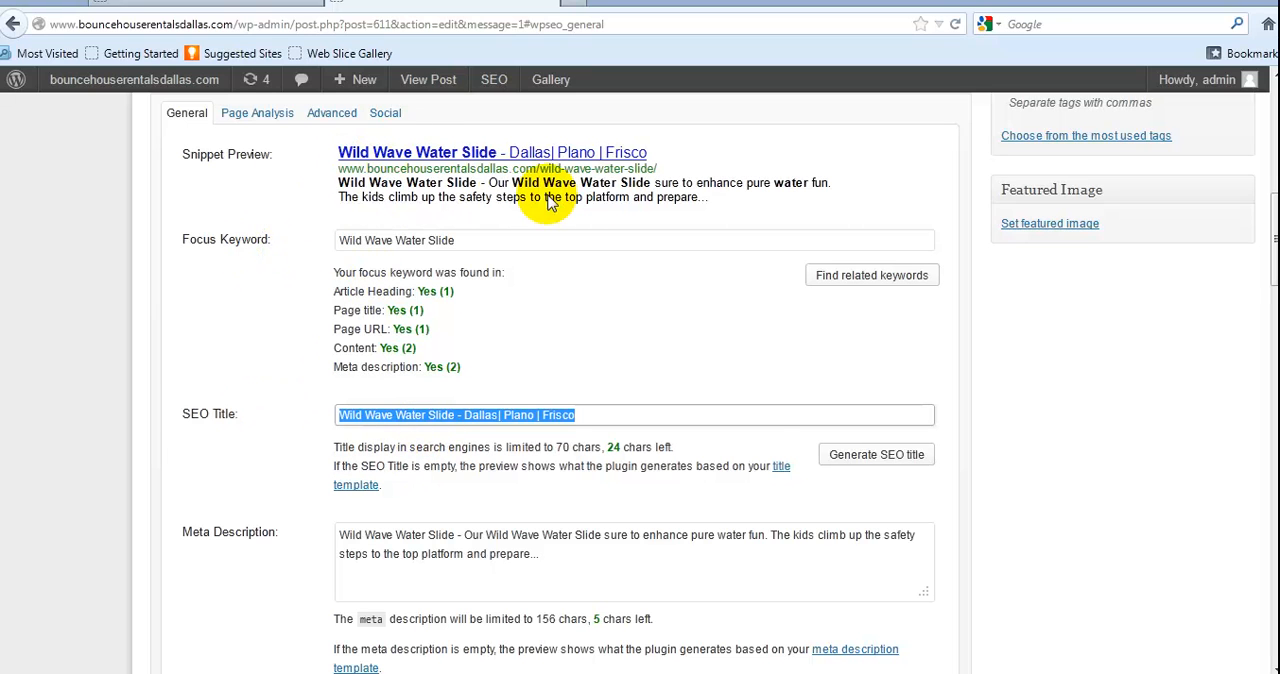
Clear the SEO title and paste the copied title, Wild Wave Water Slide - Dallas| Plano | Frisco, back in
key(BackSpace)
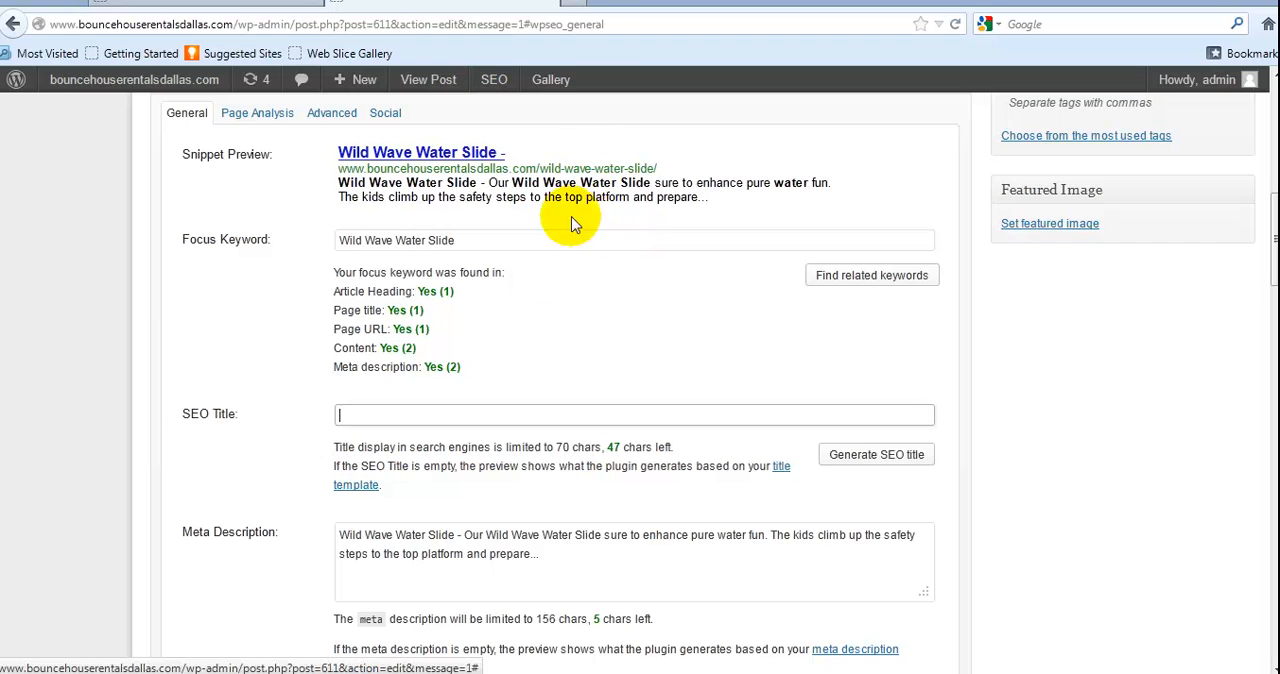
right_click(350, 416)
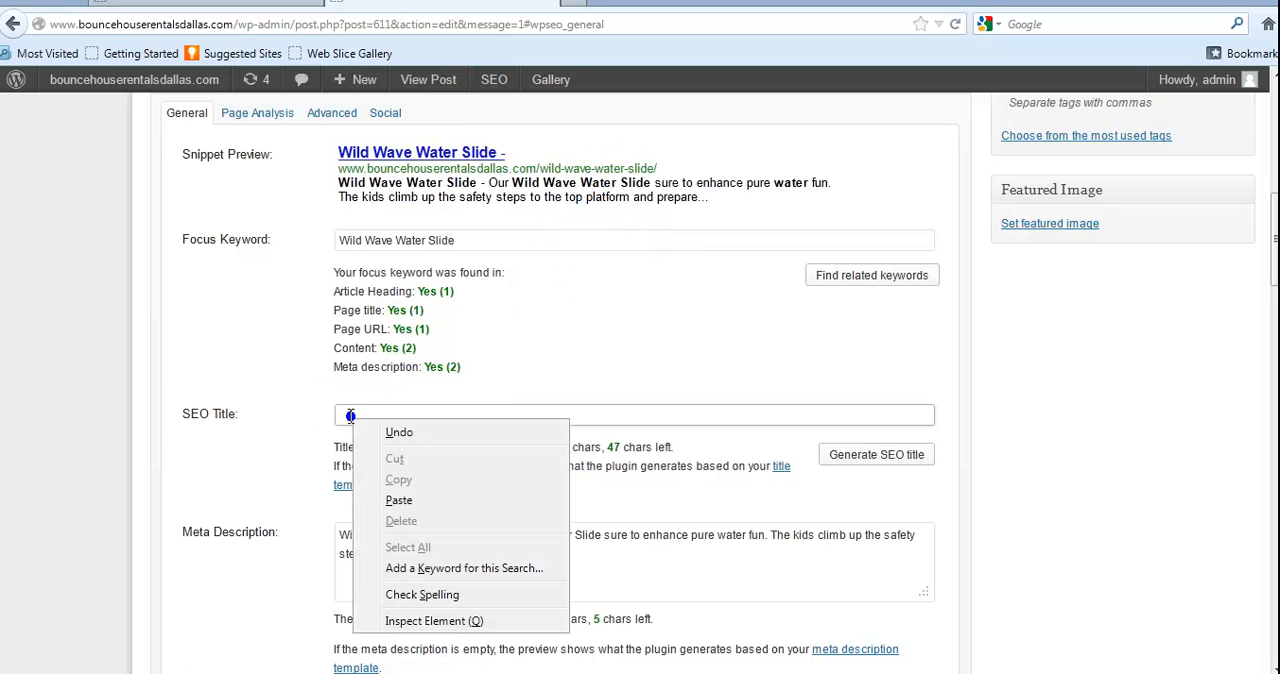
click(422, 495)
click(1082, 428)
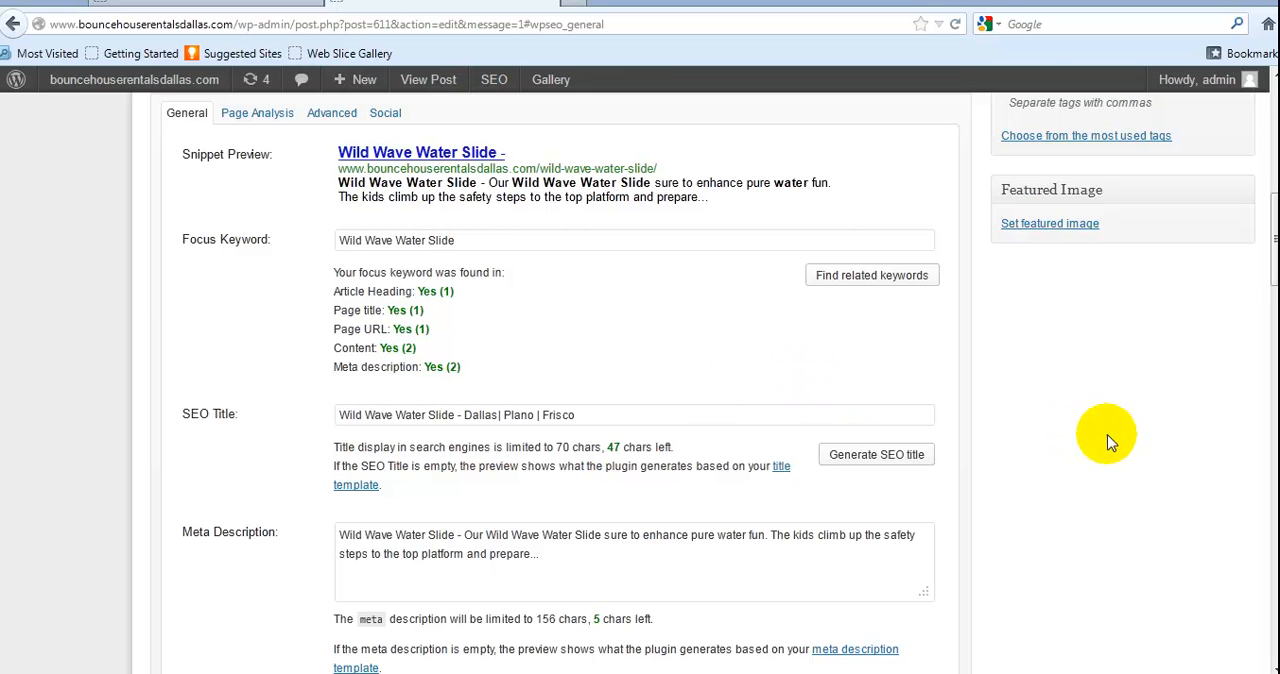
Check the snippet preview, focus keyword matches and SEO status indicator, and update the post with the pasted SEO title
scroll(1112, 440, up, 1)
scroll(1114, 438, up, 6)
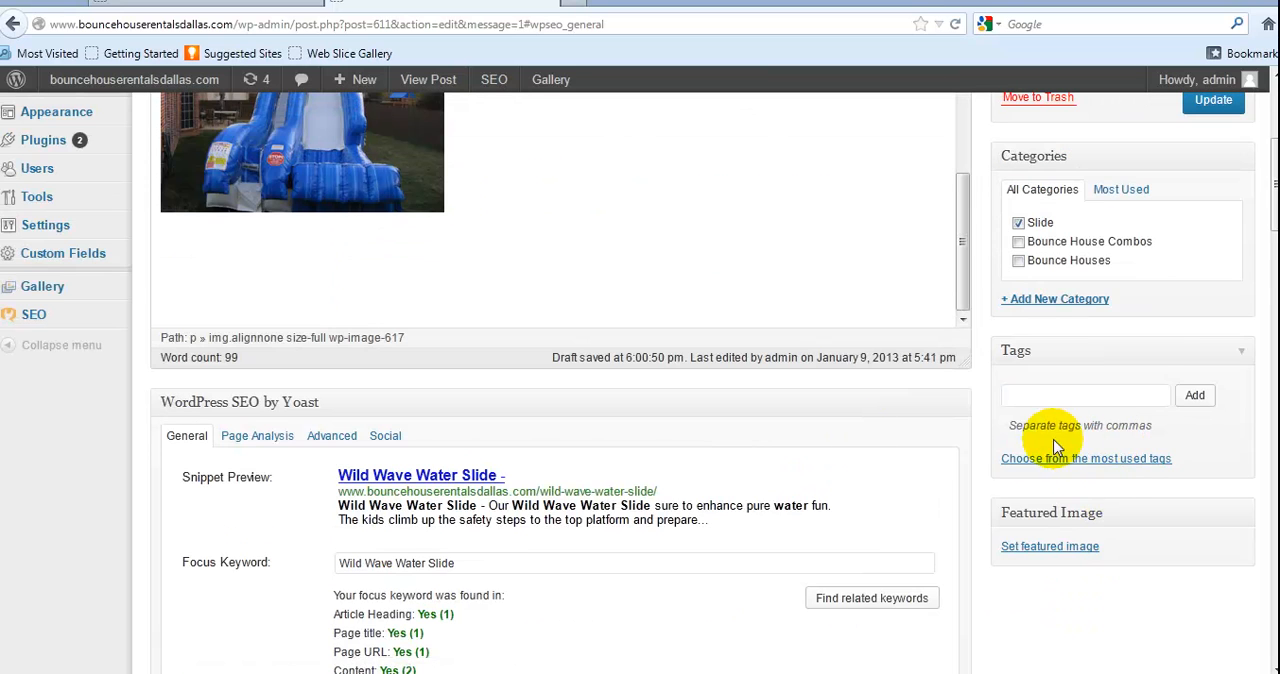
scroll(640, 474, down, 4)
scroll(567, 474, down, 1)
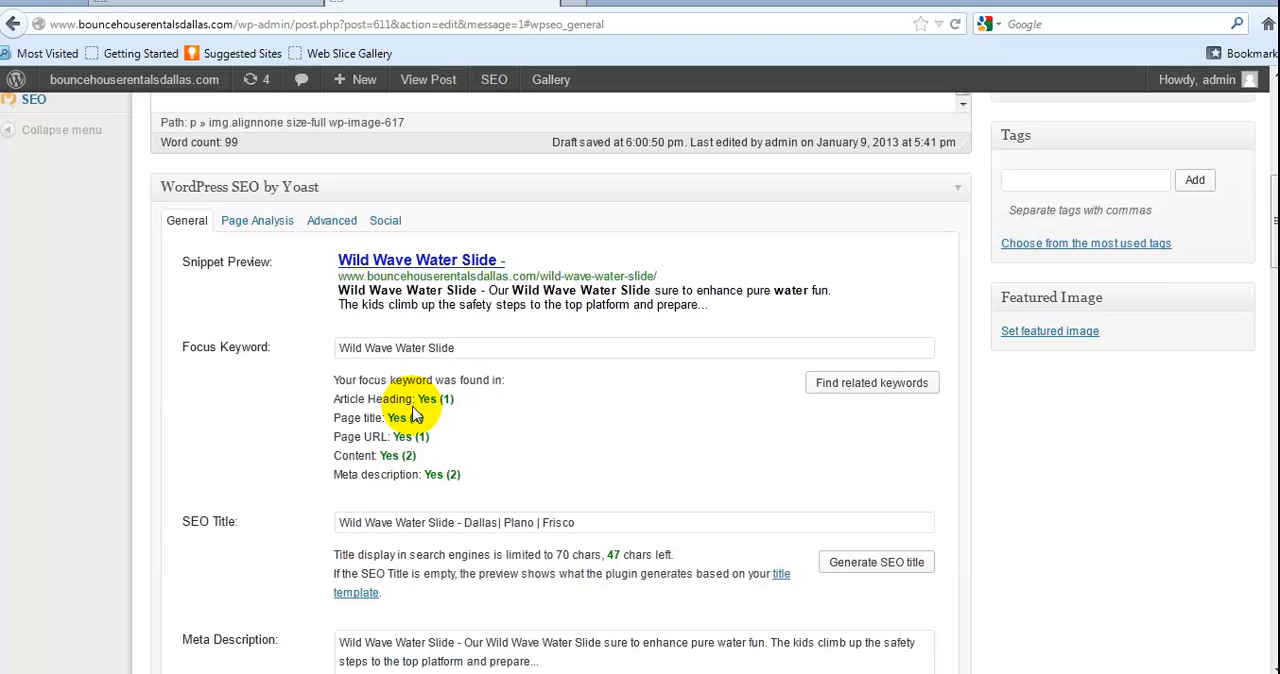
scroll(419, 468, down, 3)
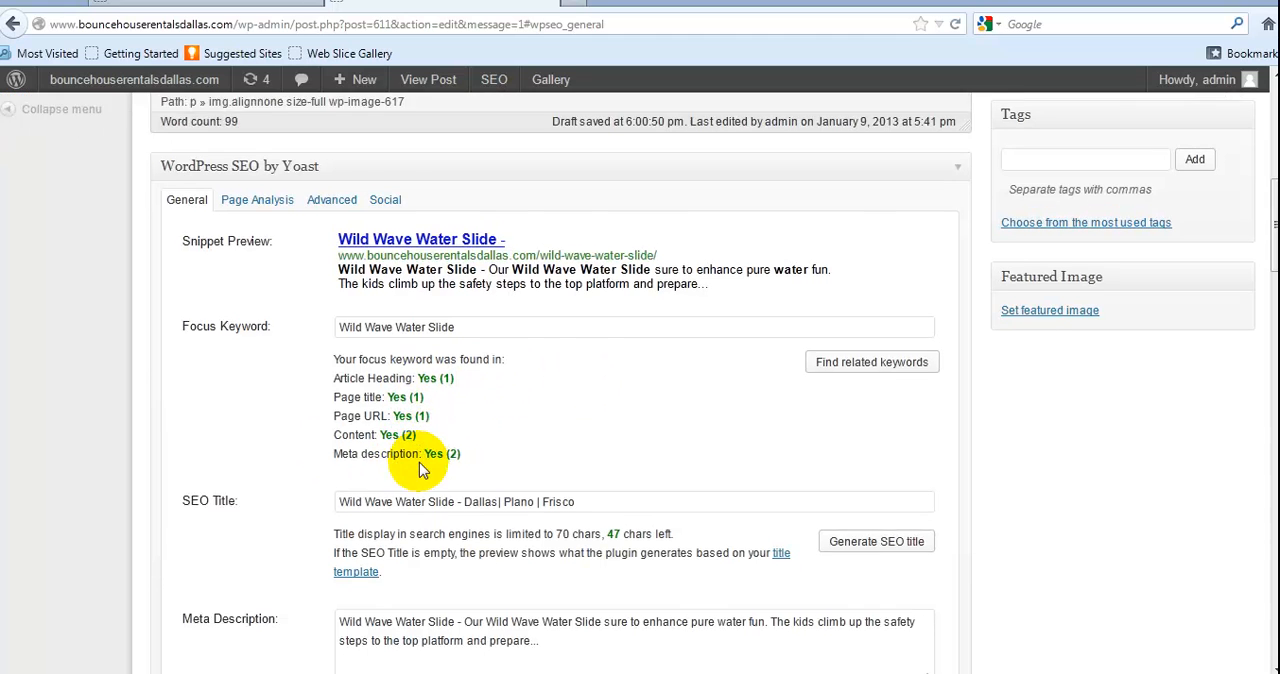
scroll(572, 395, up, 3)
scroll(572, 390, up, 5)
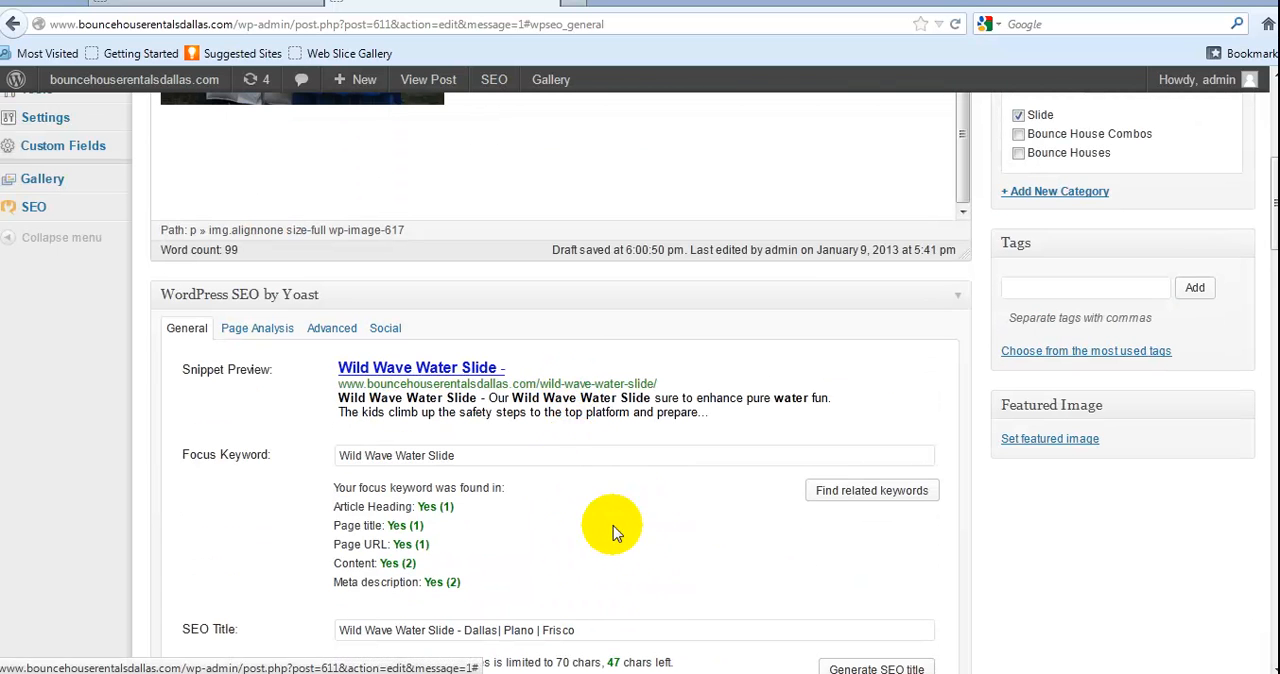
scroll(538, 454, up, 2)
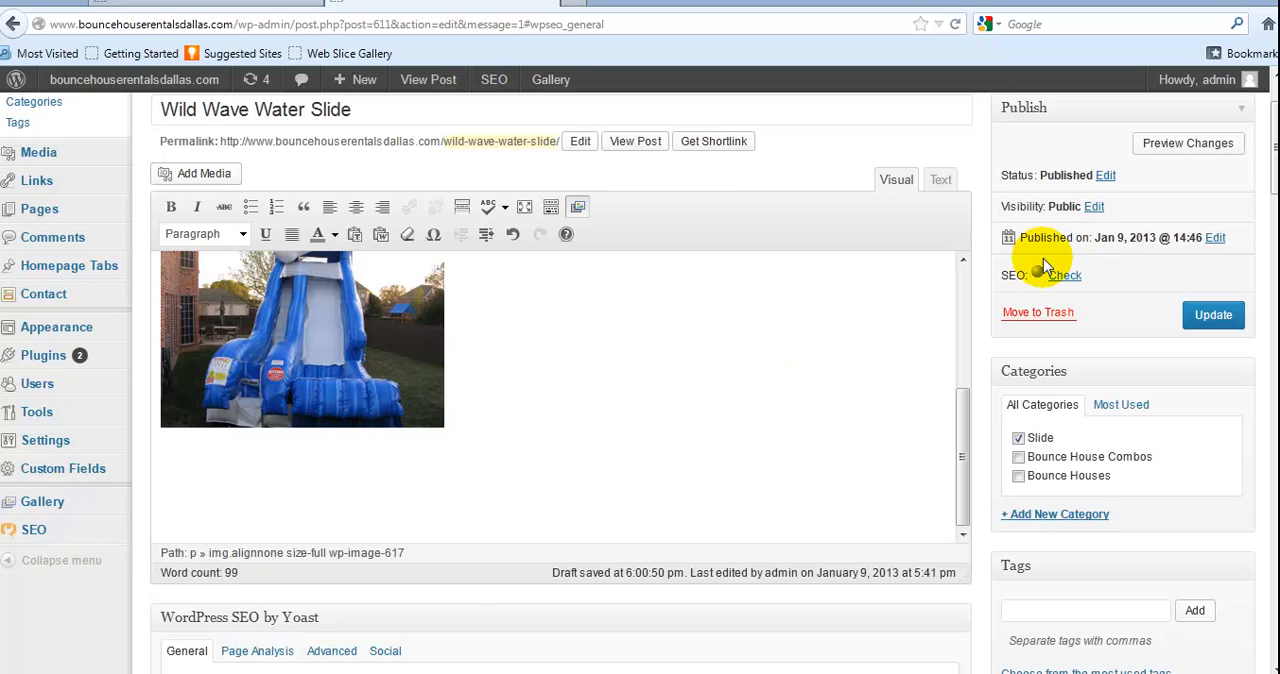
mouse_move(1040, 280)
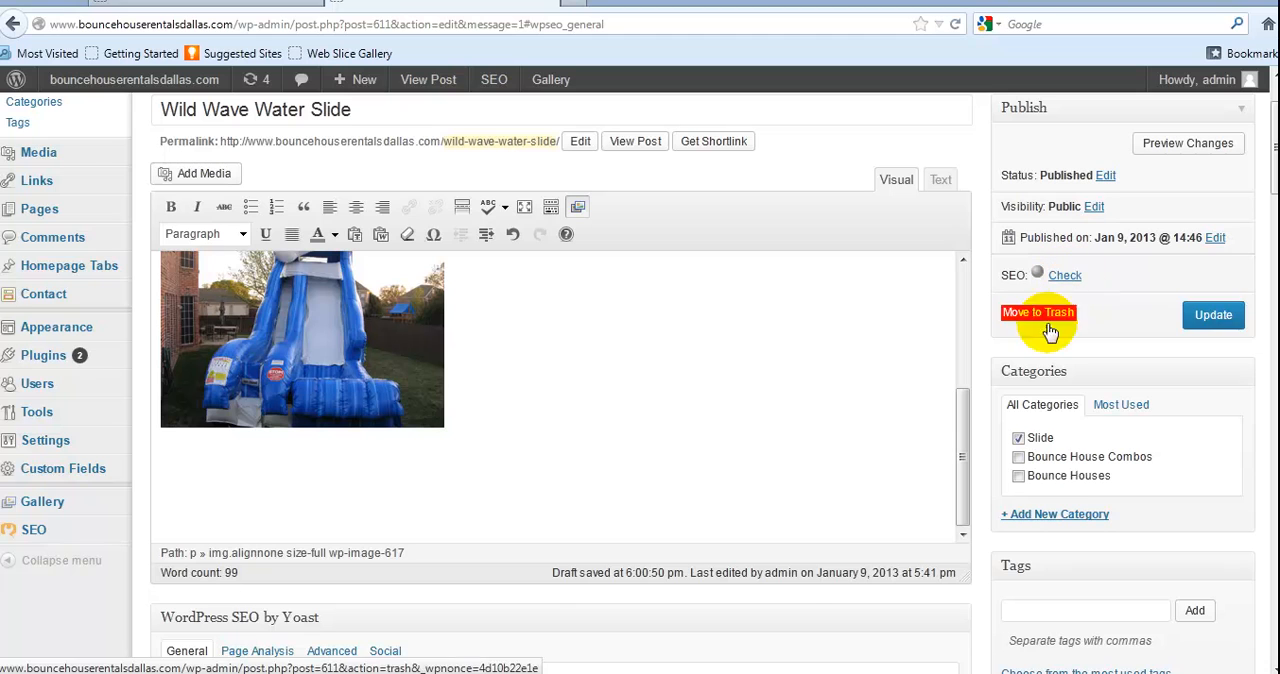
click(1208, 318)
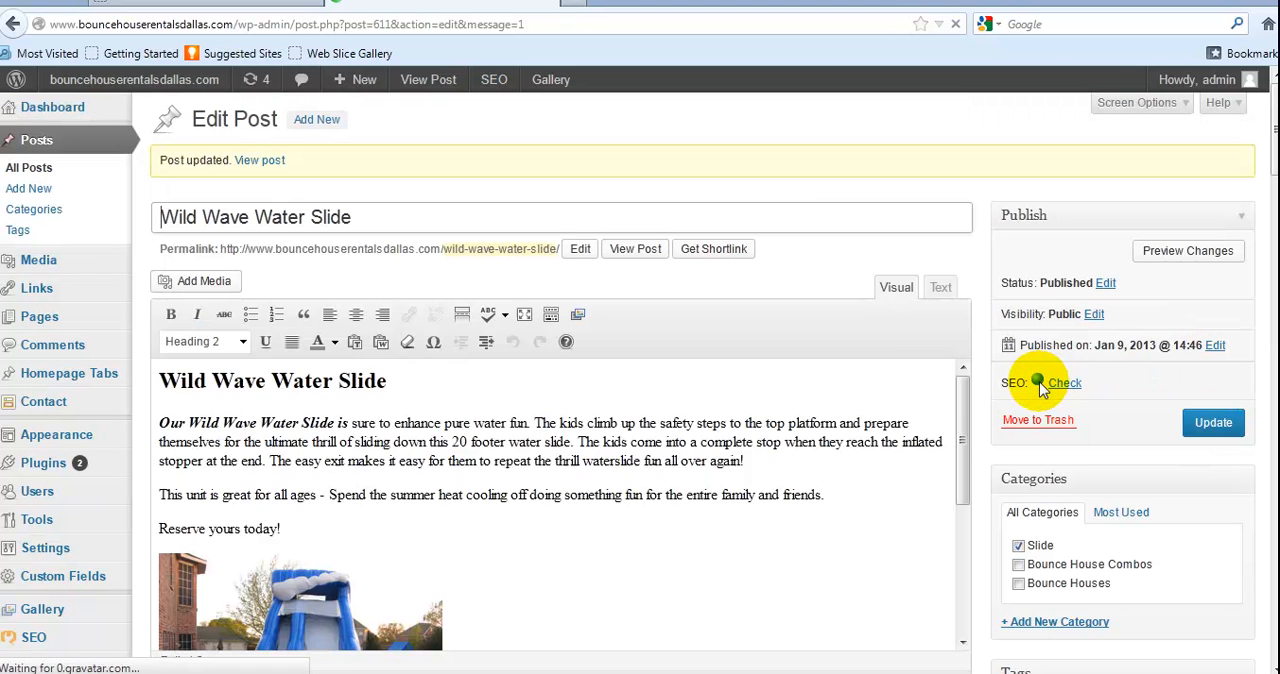
Examine the updated post's SEO status and its Yoast snippet preview, focus keyword matches, SEO title and meta description
scroll(1109, 387, down, 3)
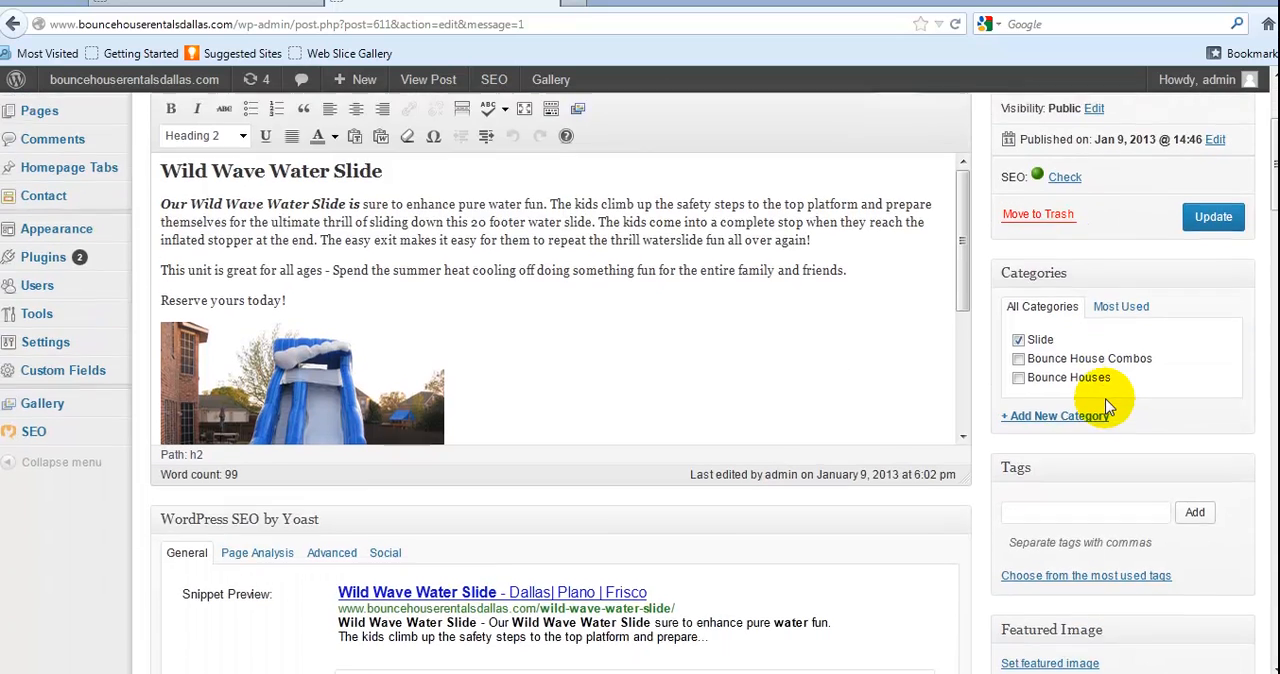
scroll(1107, 405, down, 6)
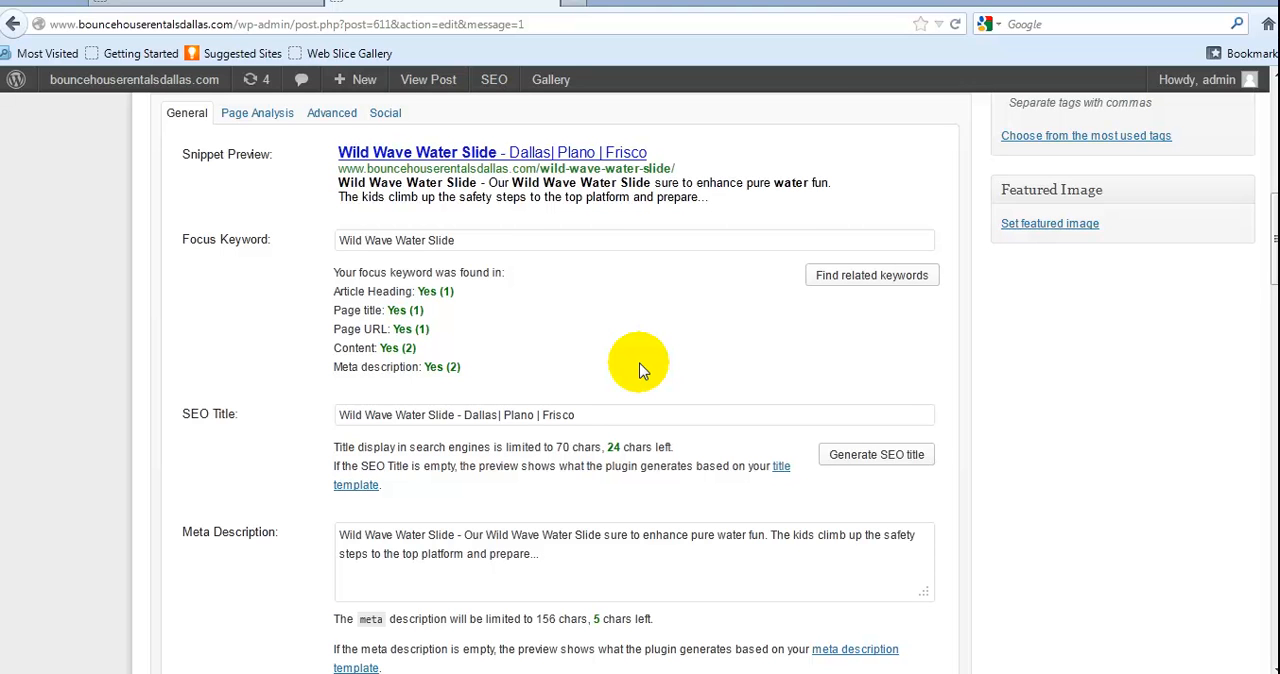
scroll(641, 370, up, 5)
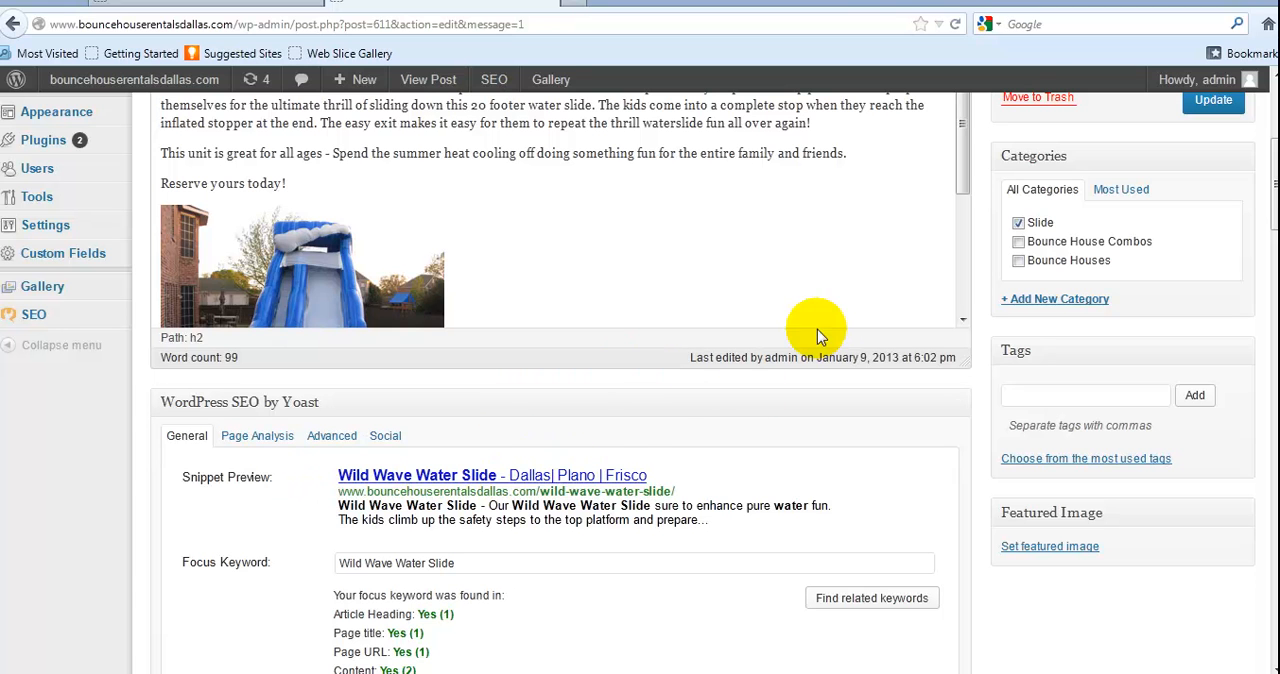
scroll(677, 398, down, 2)
scroll(677, 398, down, 2)
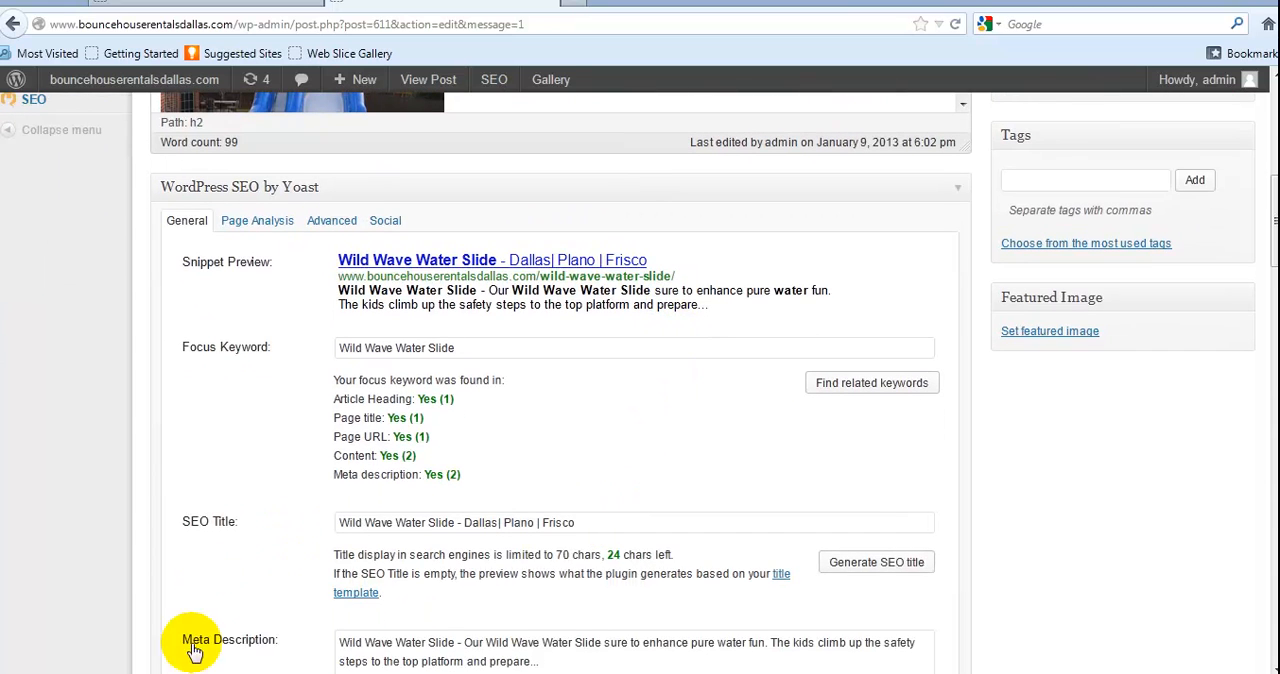
scroll(649, 471, up, 3)
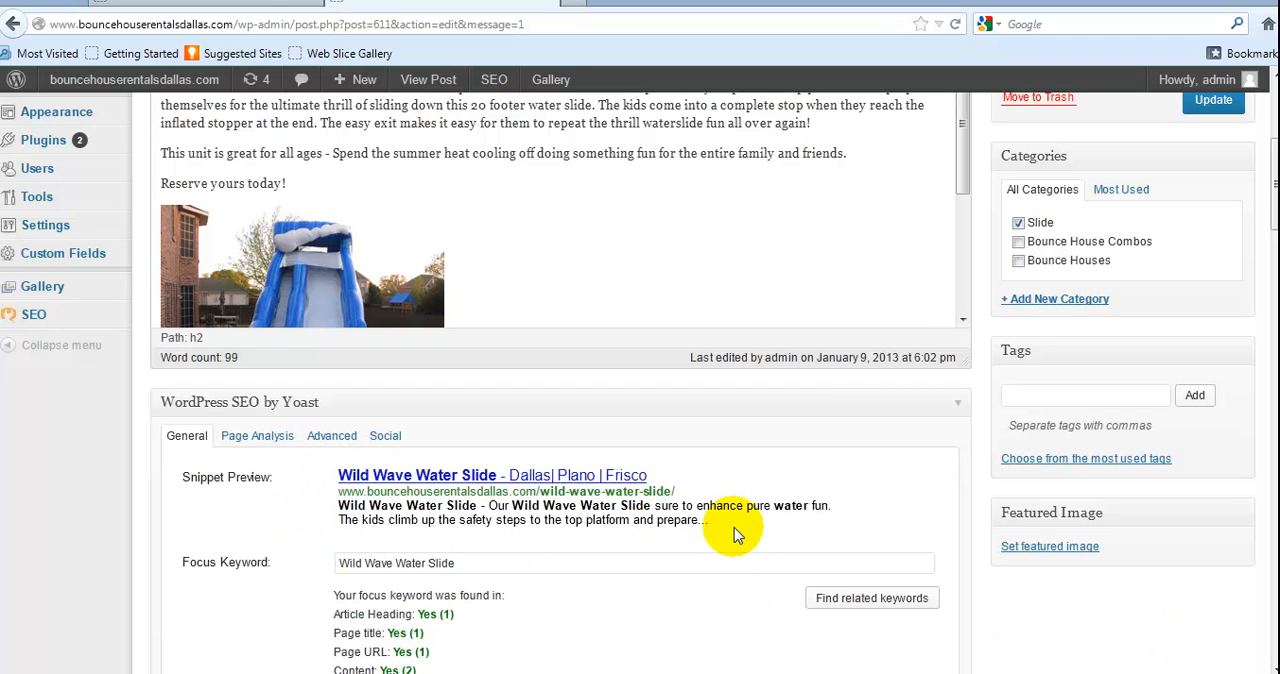
drag(710, 522, 322, 482)
click(634, 586)
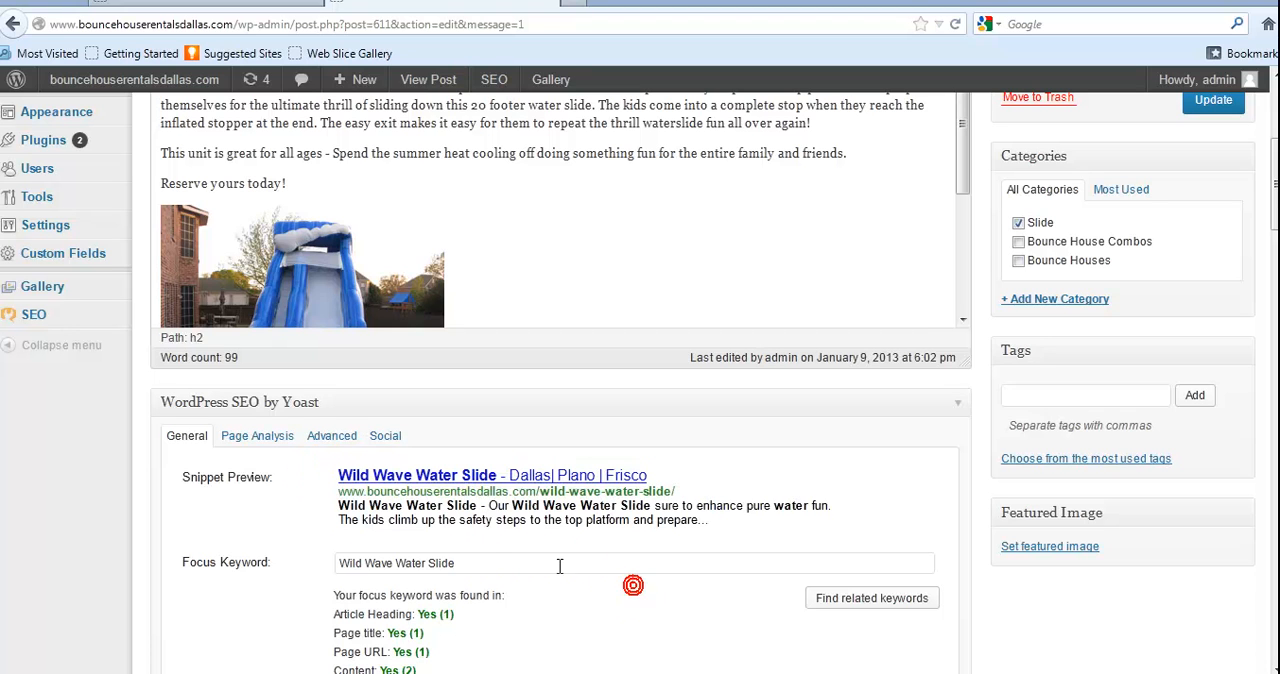
Delete the end of the focus keyword and retype it as Wild Wave Water Slide to bring up keyword suggestions
click(459, 562)
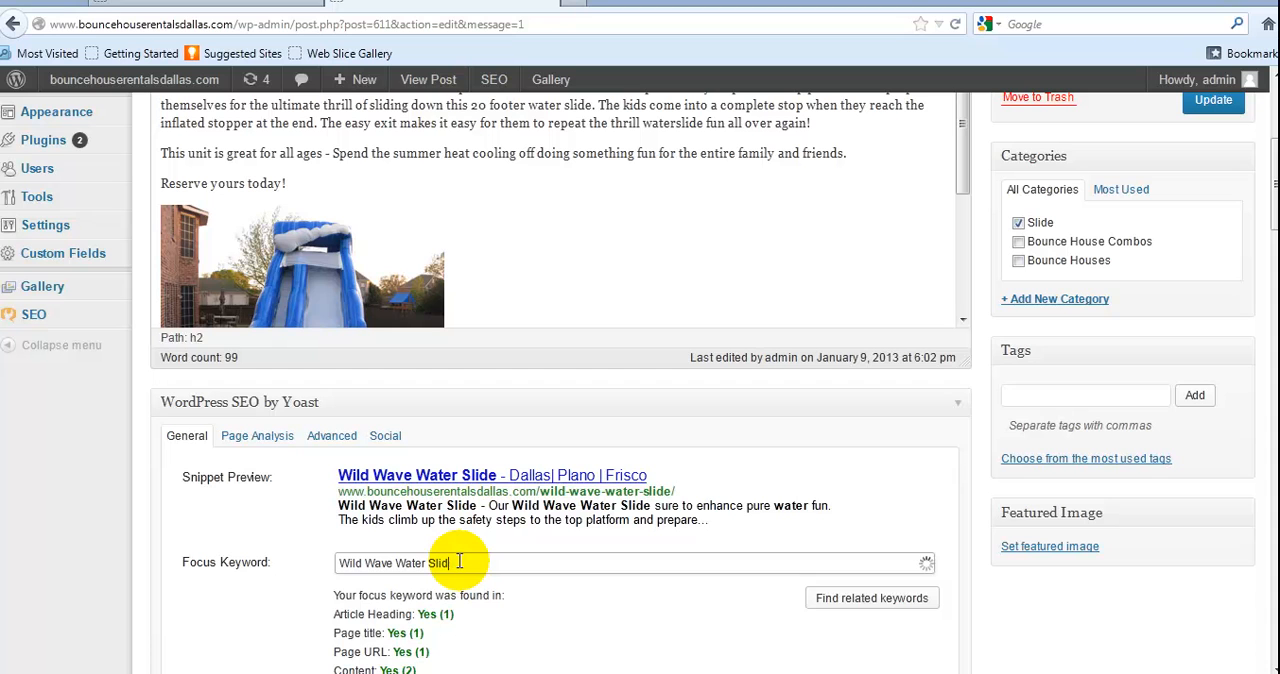
key(BackSpace)
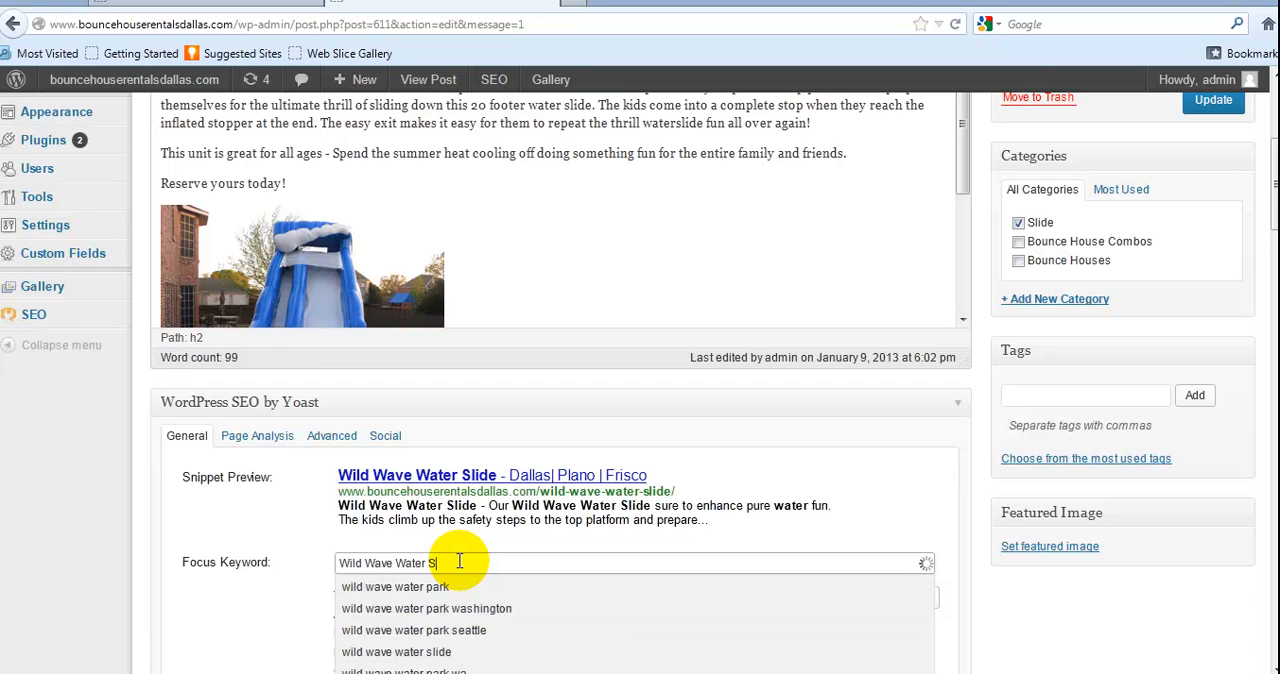
text(lide)
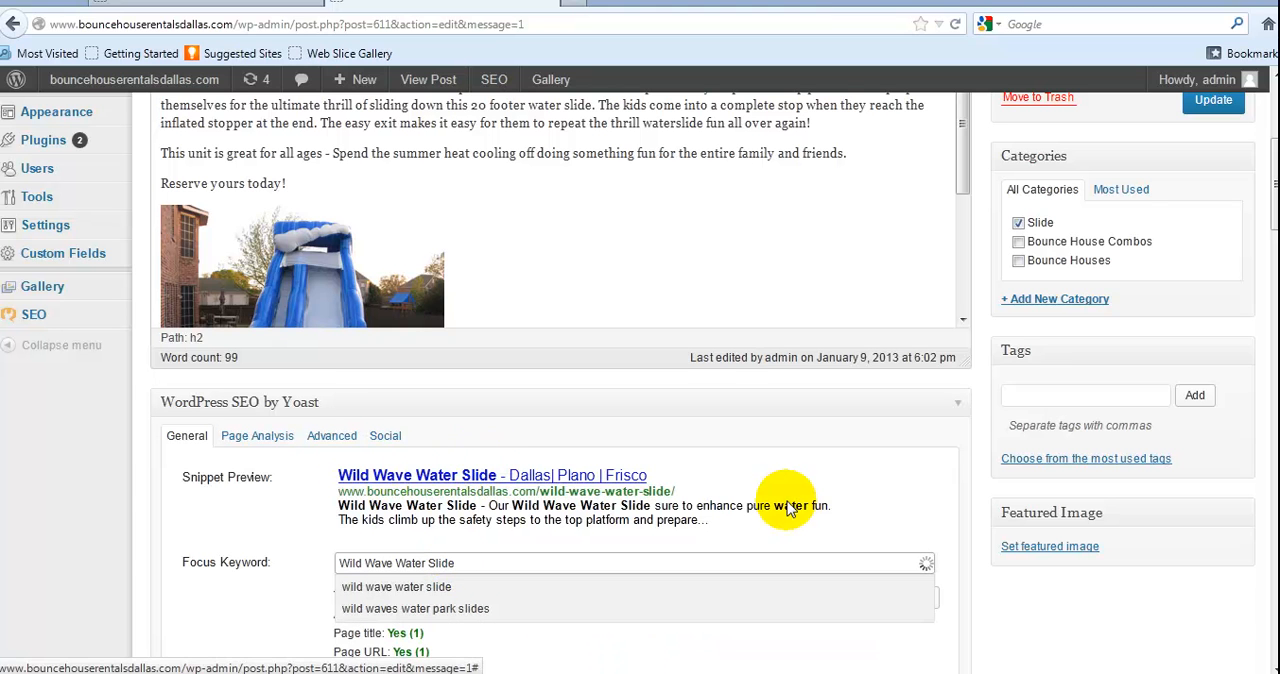
Open the post's SEO page analysis and compare the body copy's word count with the recommended minimum
scroll(787, 501, down, 5)
scroll(787, 501, up, 7)
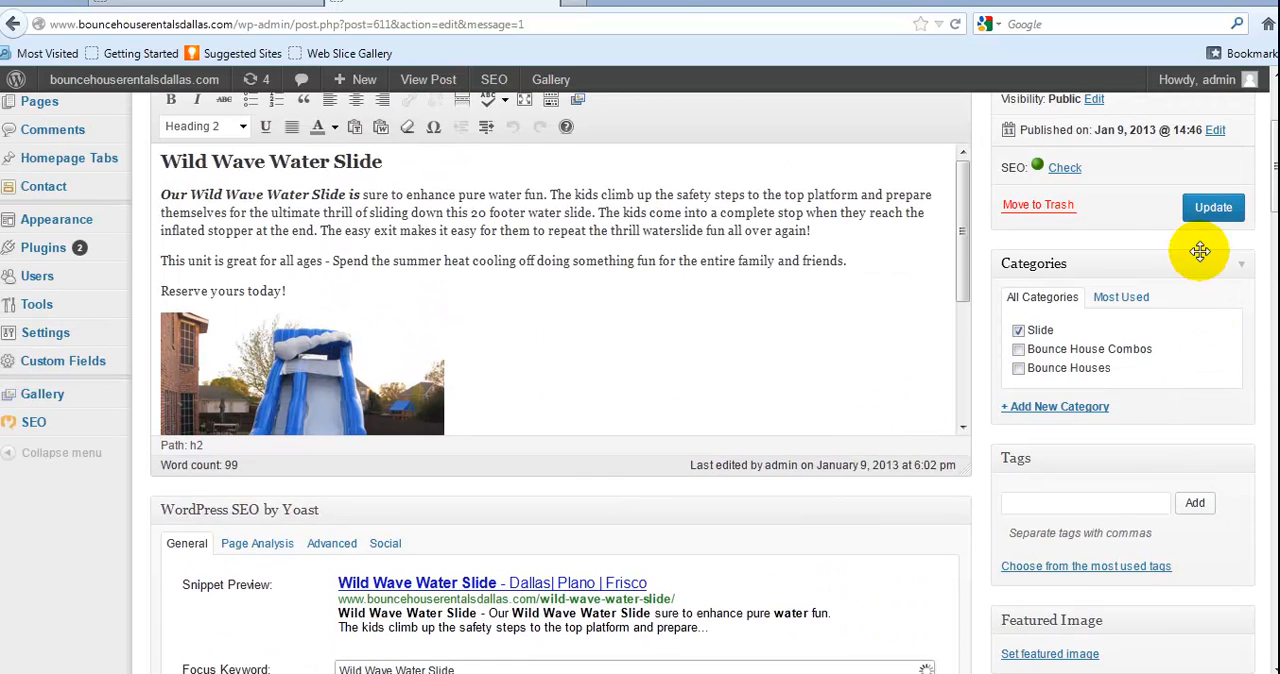
click(1066, 170)
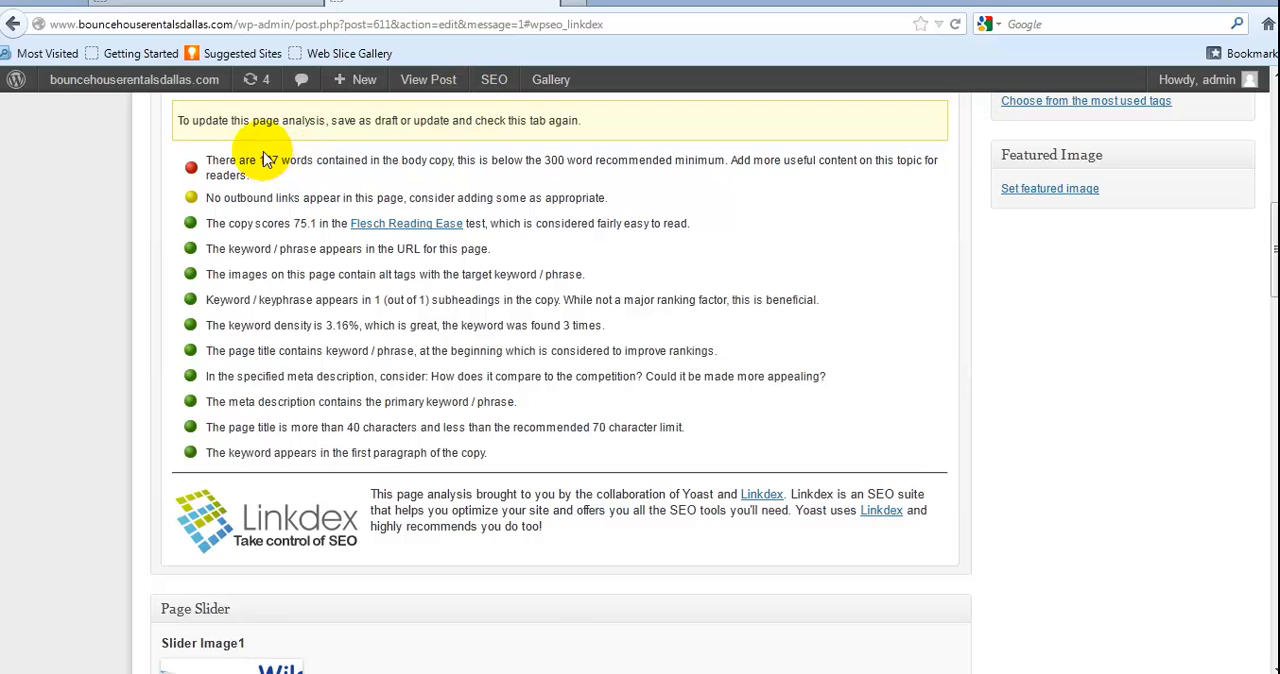
drag(258, 162, 278, 165)
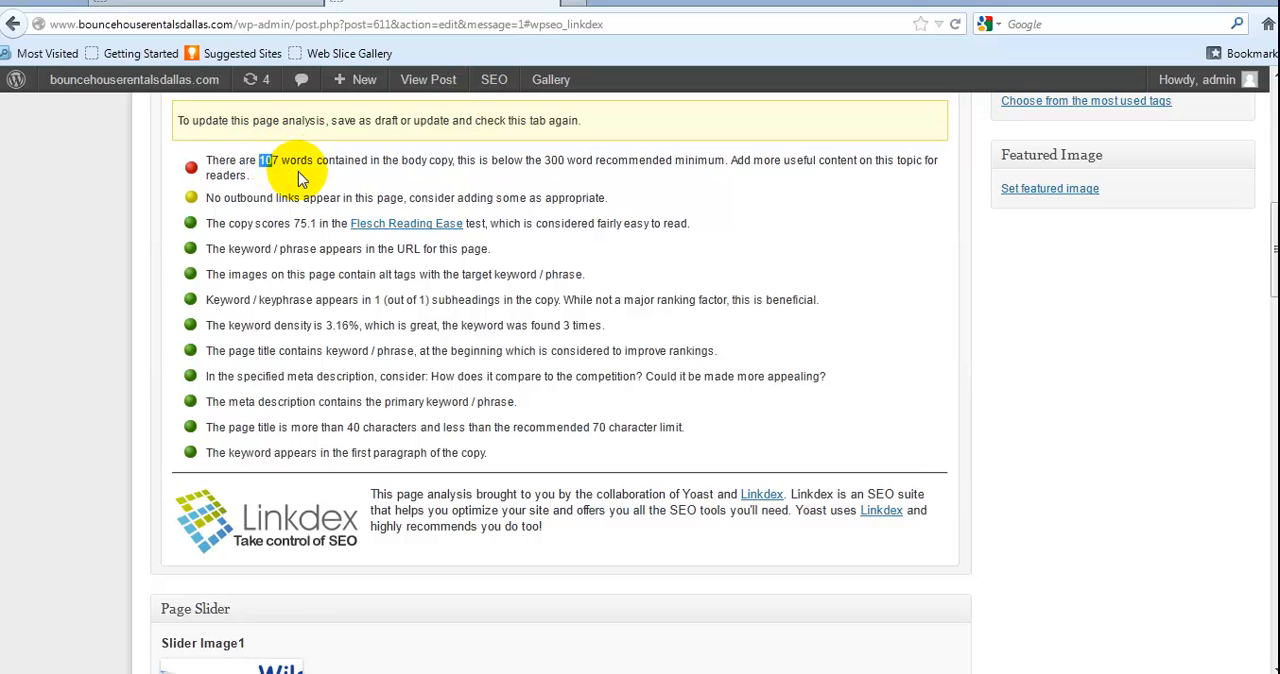
drag(544, 160, 558, 164)
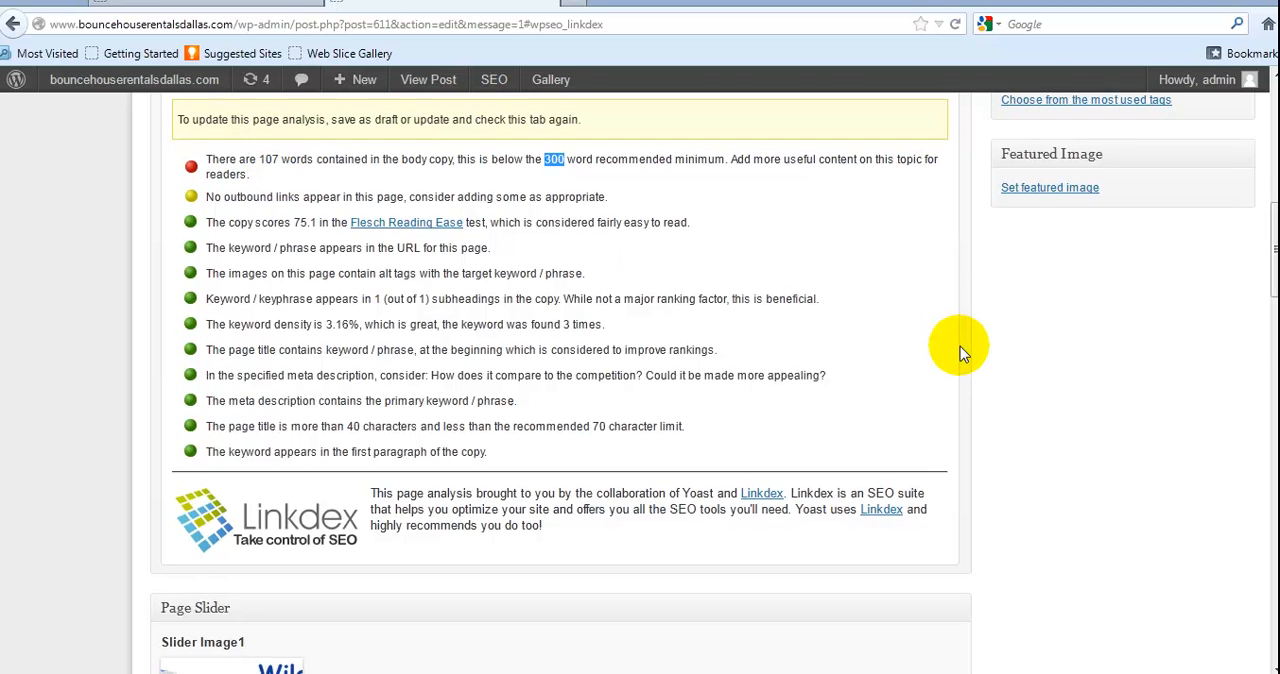
scroll(960, 346, down, 5)
Update the post and preview its changes, checking the page from the slider down to the Cities We Serve section
scroll(960, 346, up, 5)
scroll(960, 346, up, 10)
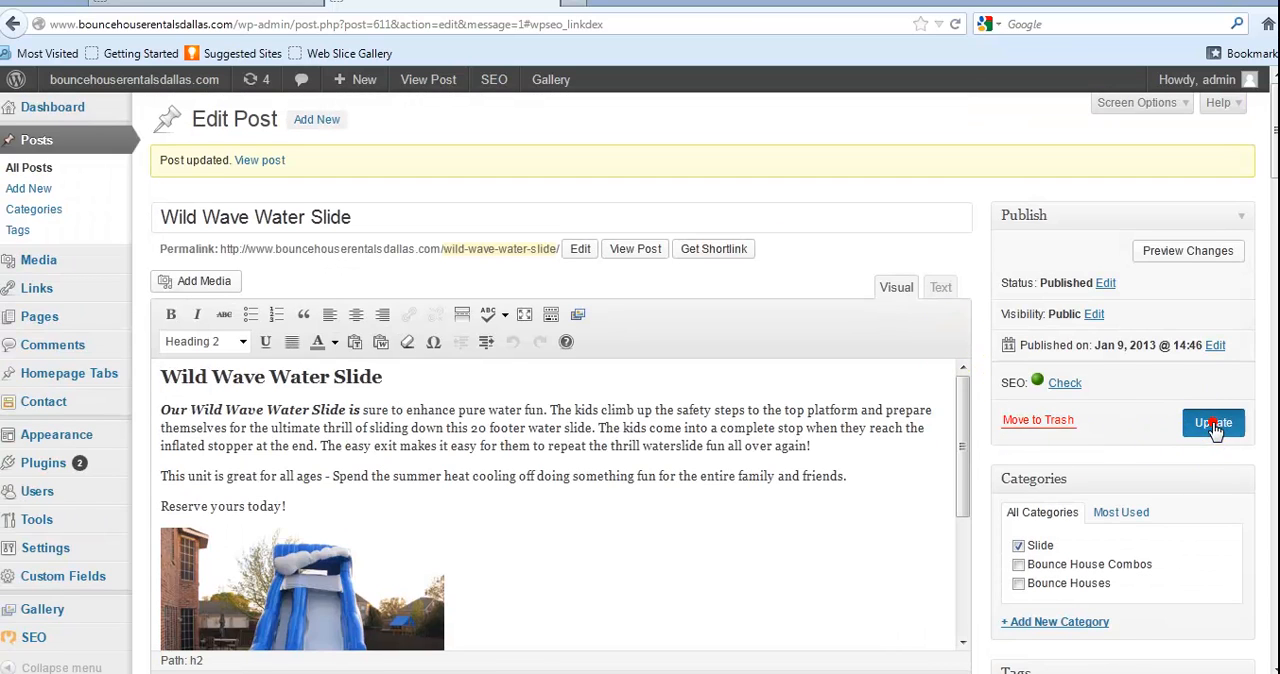
click(1214, 424)
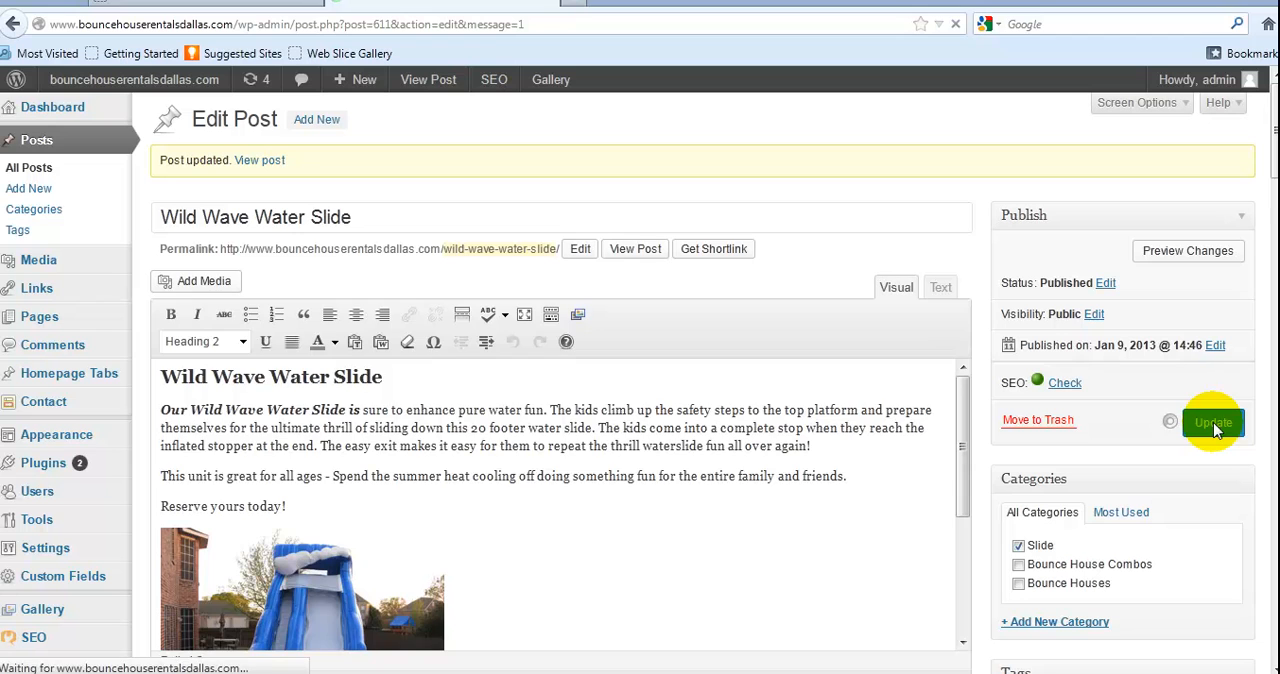
click(1187, 252)
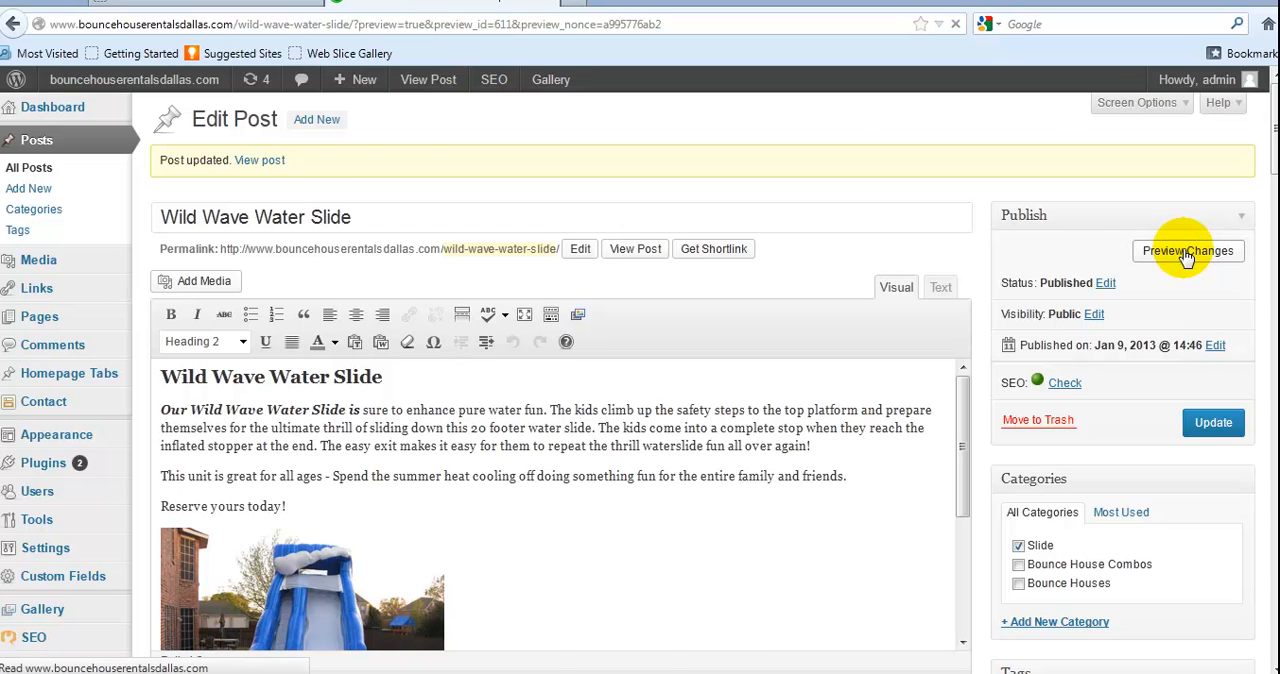
scroll(1009, 290, down, 4)
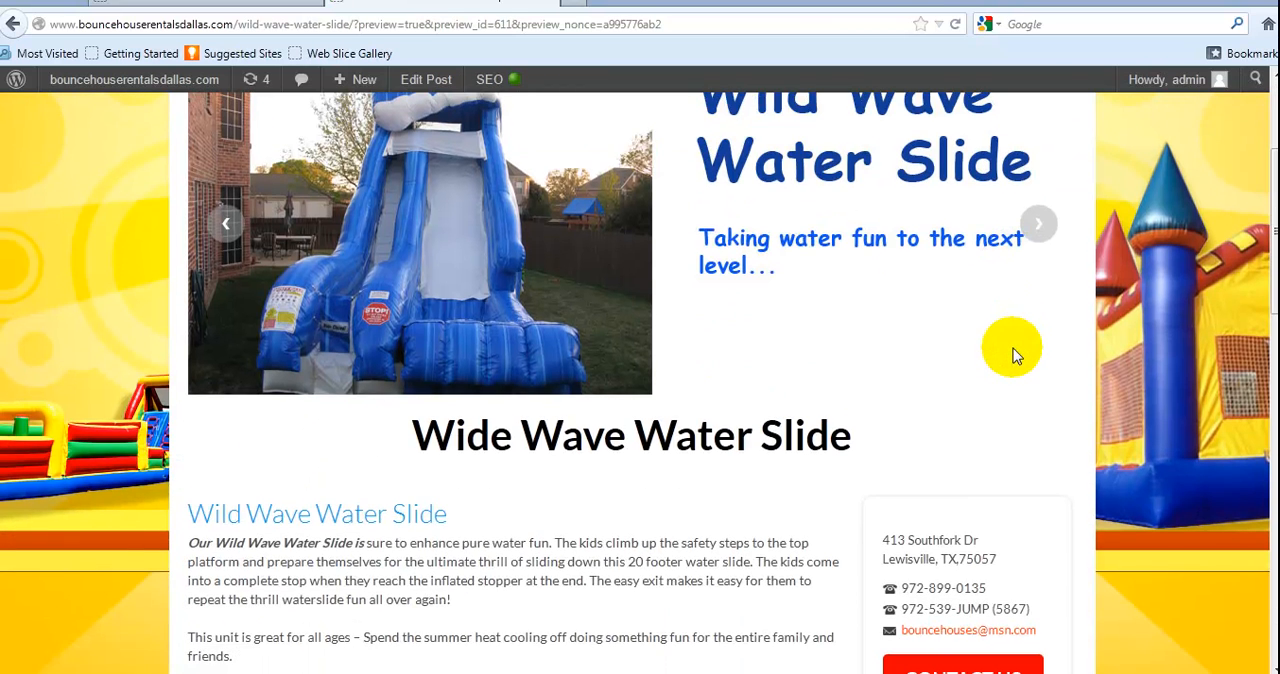
scroll(1012, 355, down, 5)
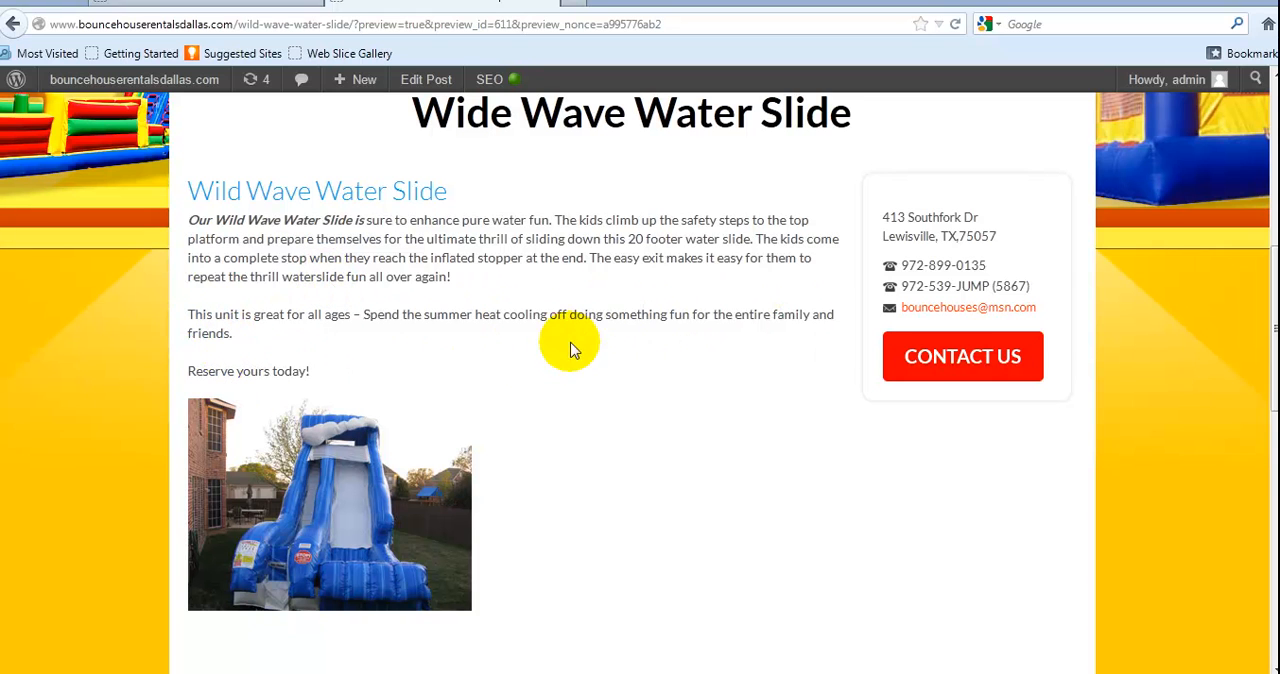
scroll(781, 335, down, 1)
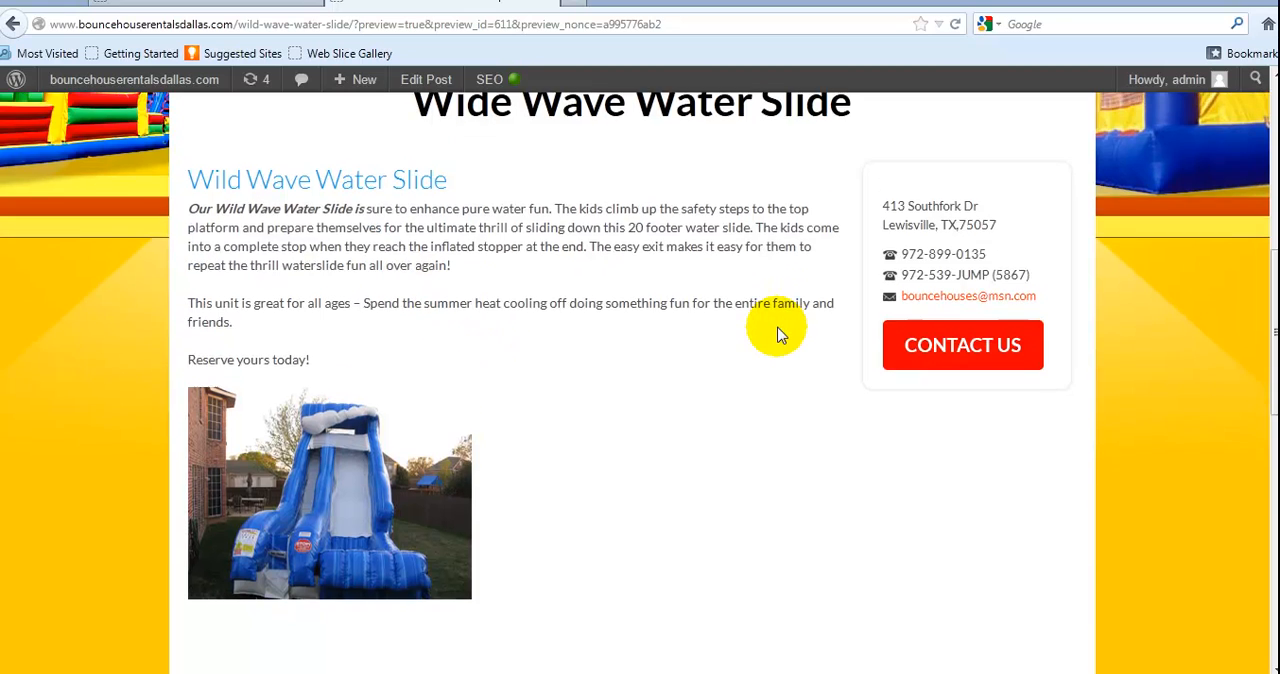
scroll(781, 335, down, 5)
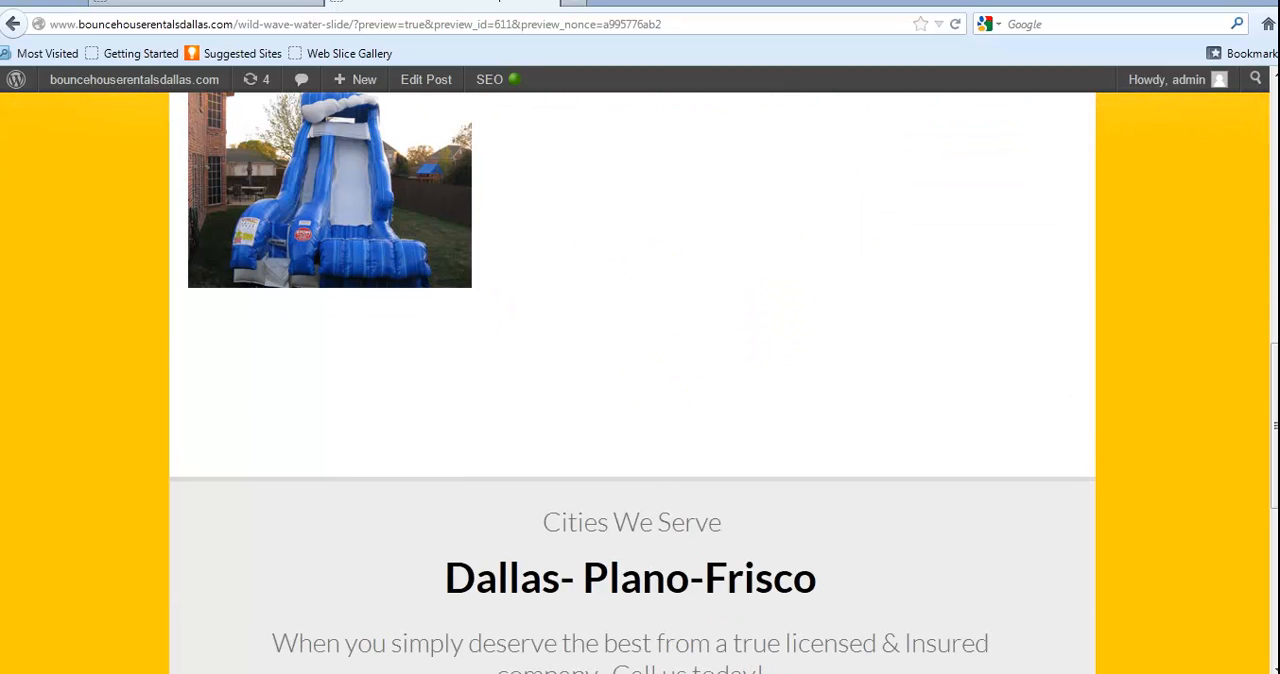
Reopen the post for editing and add the line "Go back to Water Slide selections" above "Reserve yours today!"
click(418, 84)
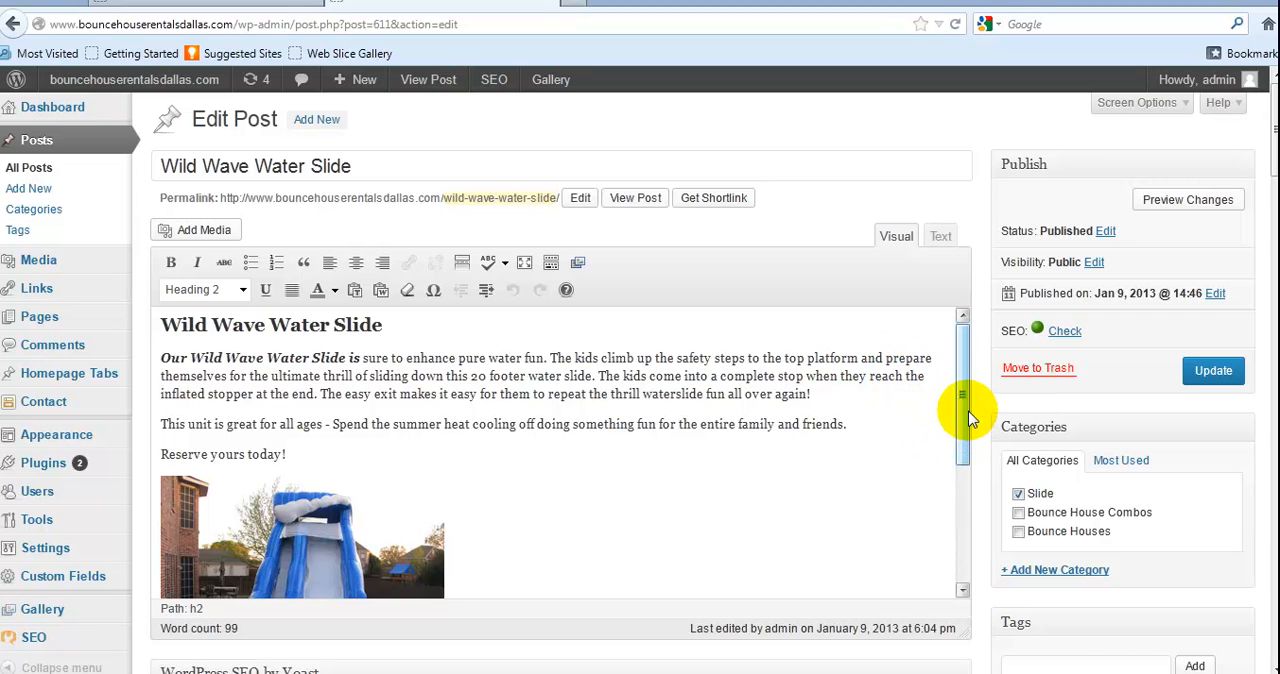
drag(964, 412, 957, 436)
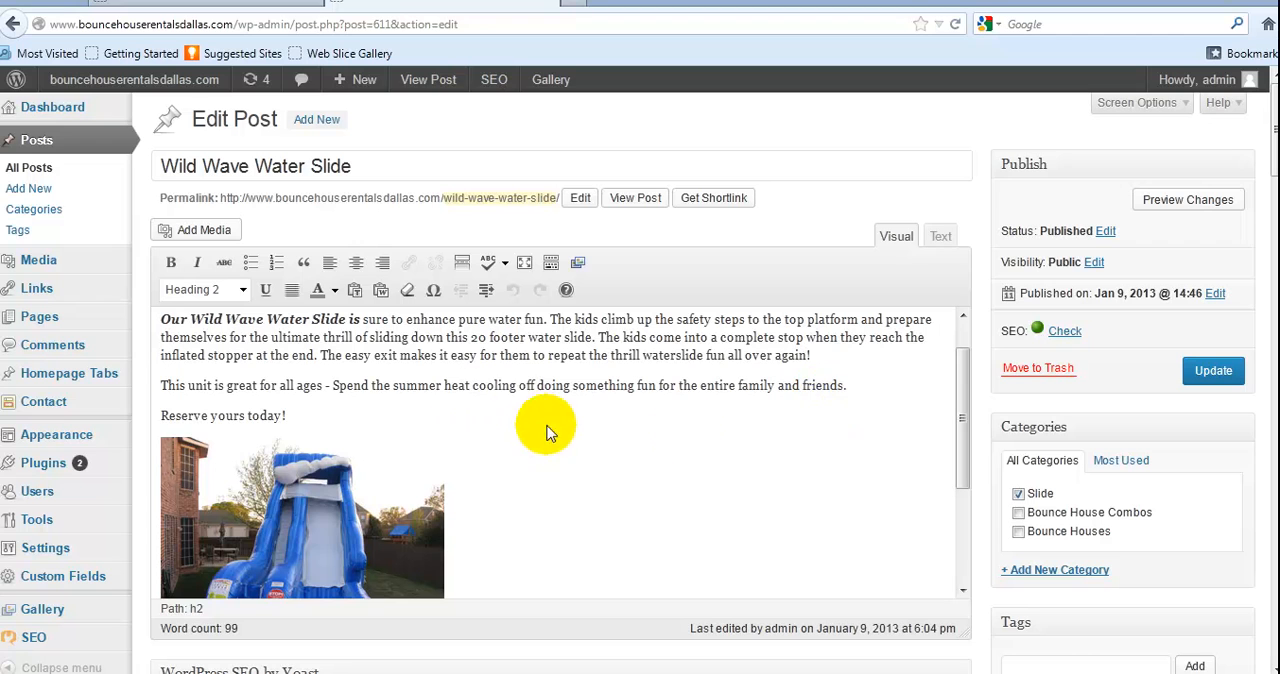
click(315, 421)
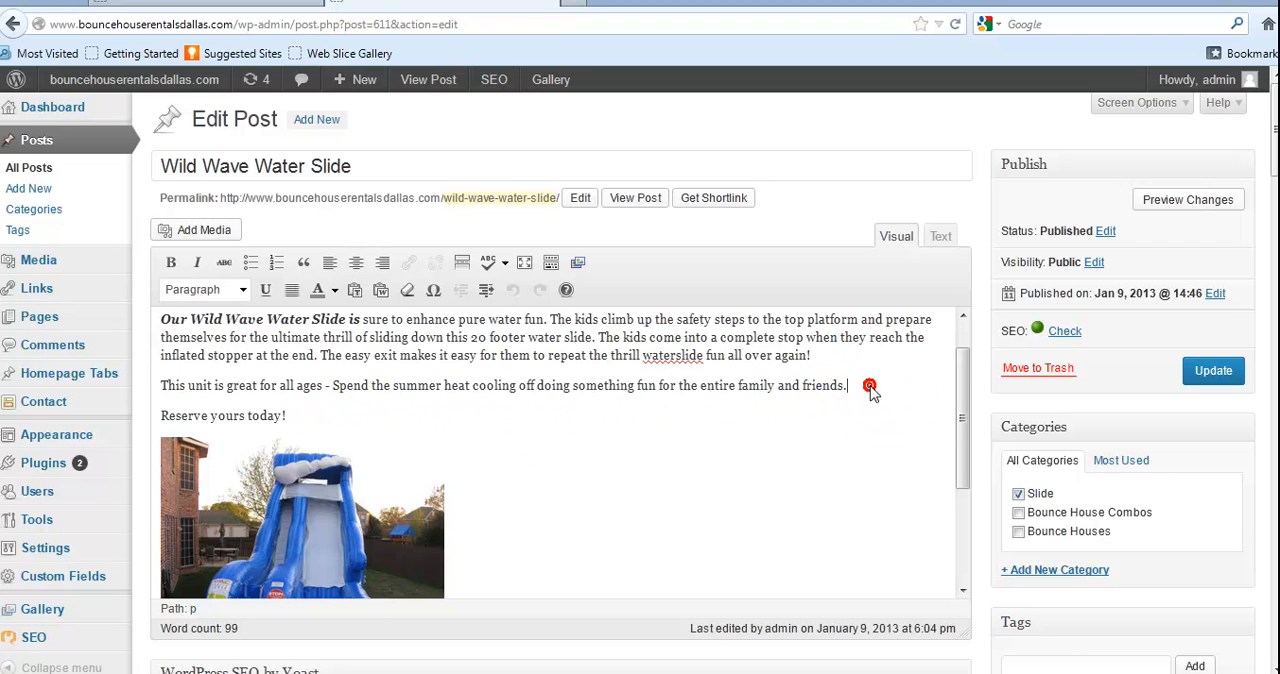
key(Return)
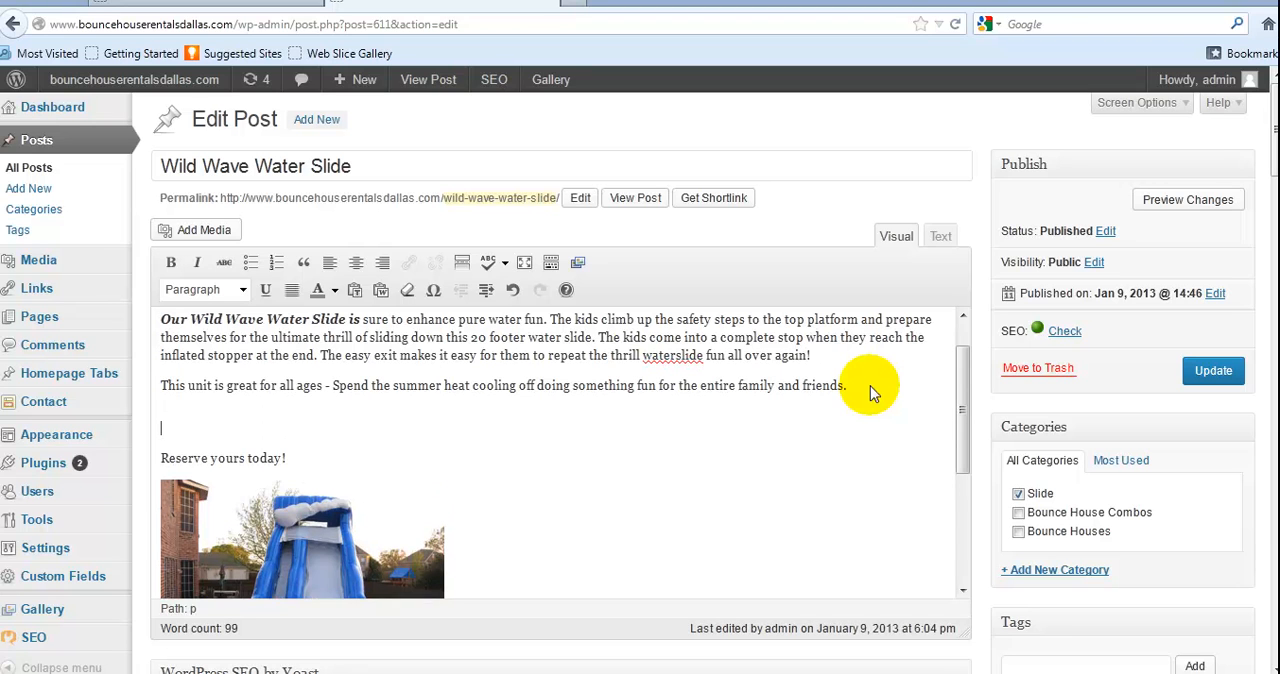
text(G)
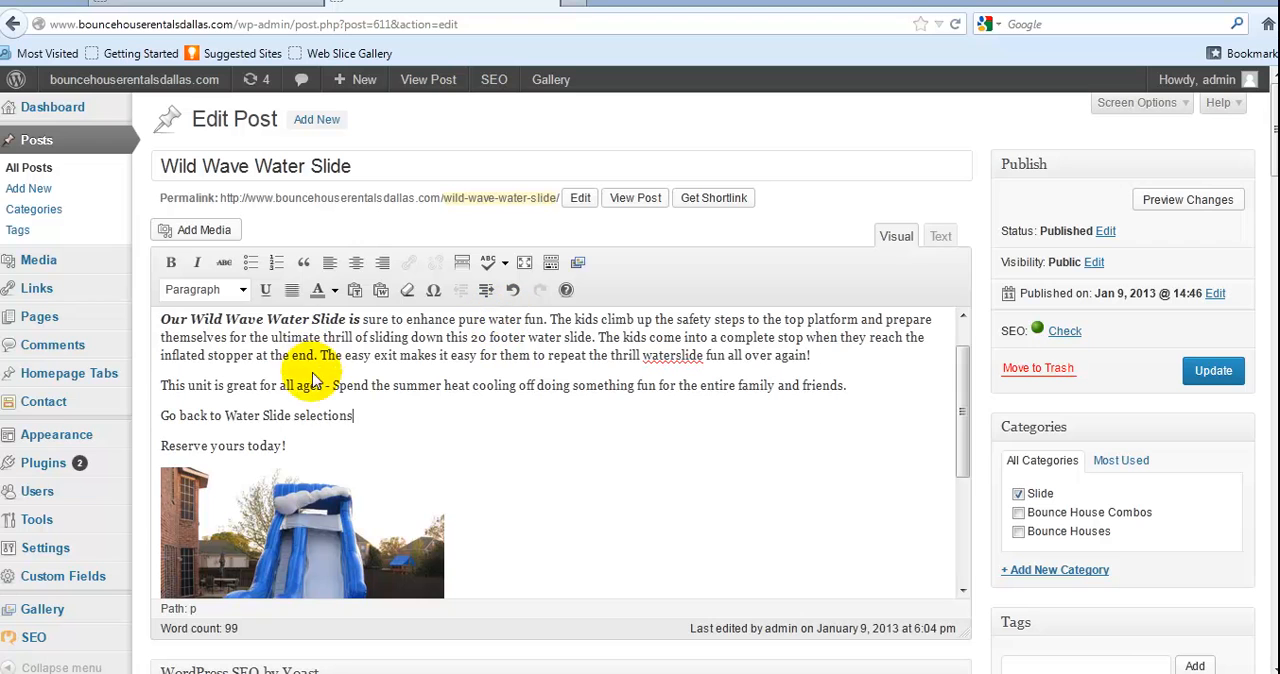
Link the "Go back to Water Slide selections" line to the existing Wet & dry slides page
drag(357, 420, 161, 421)
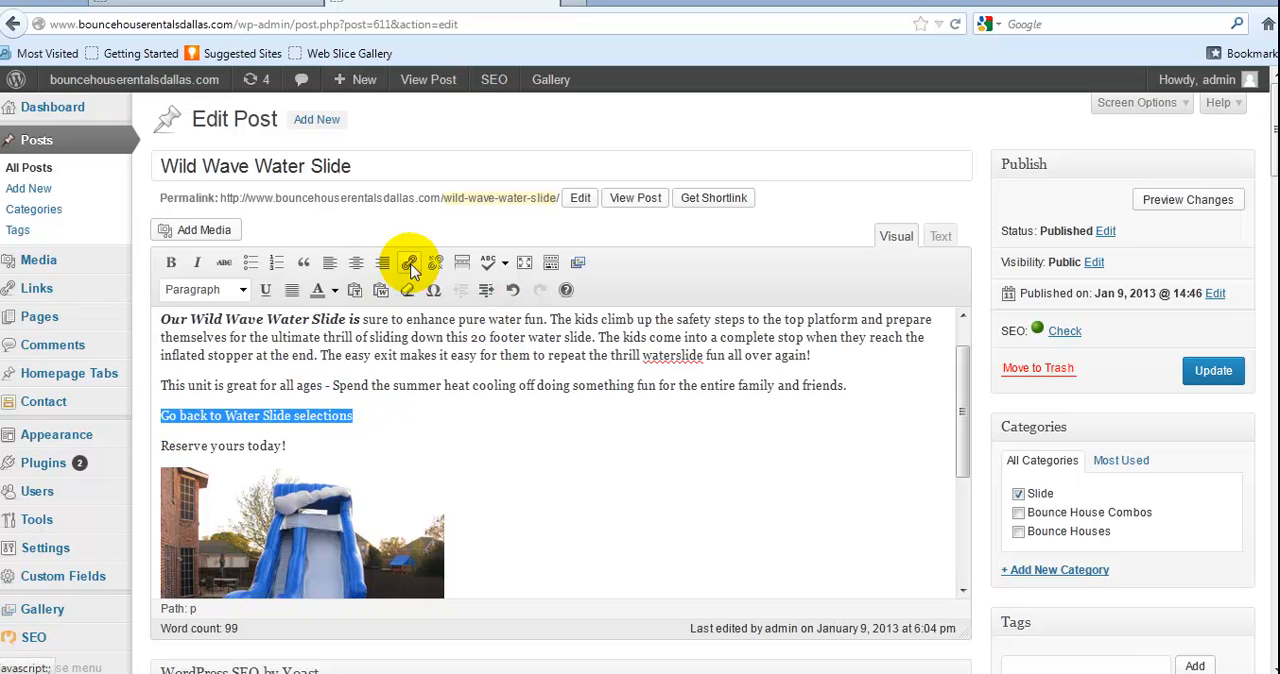
click(410, 265)
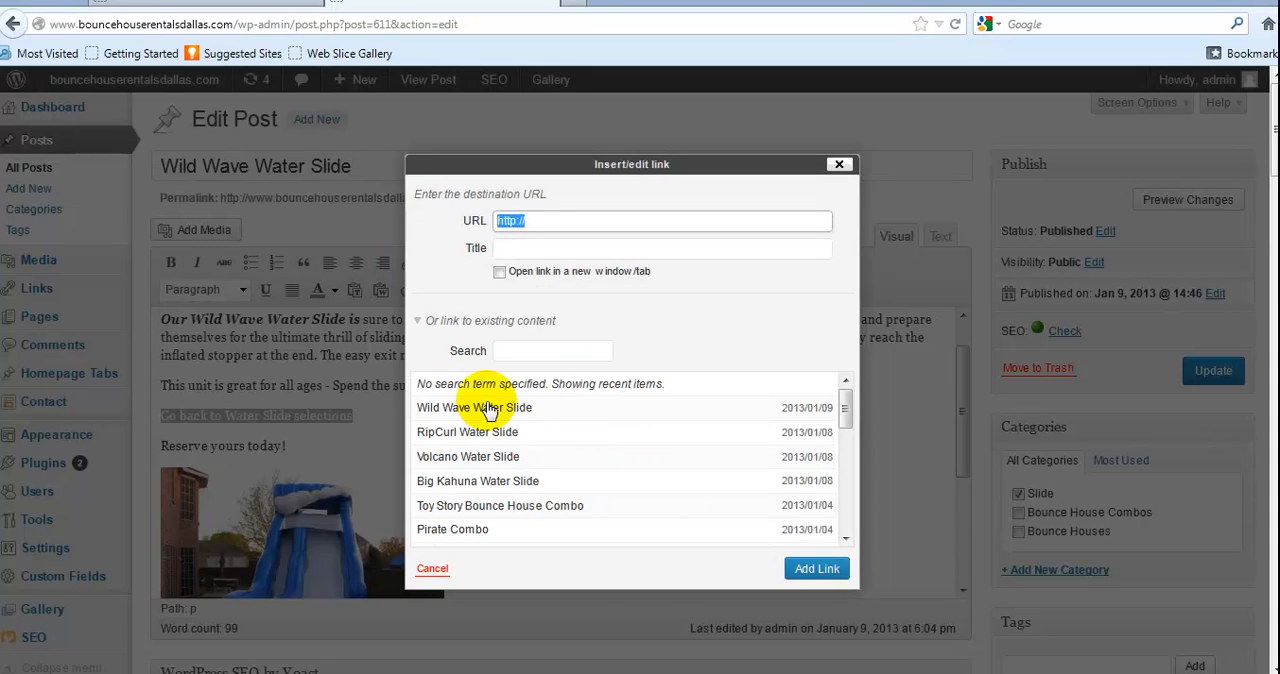
click(845, 404)
drag(845, 404, 876, 542)
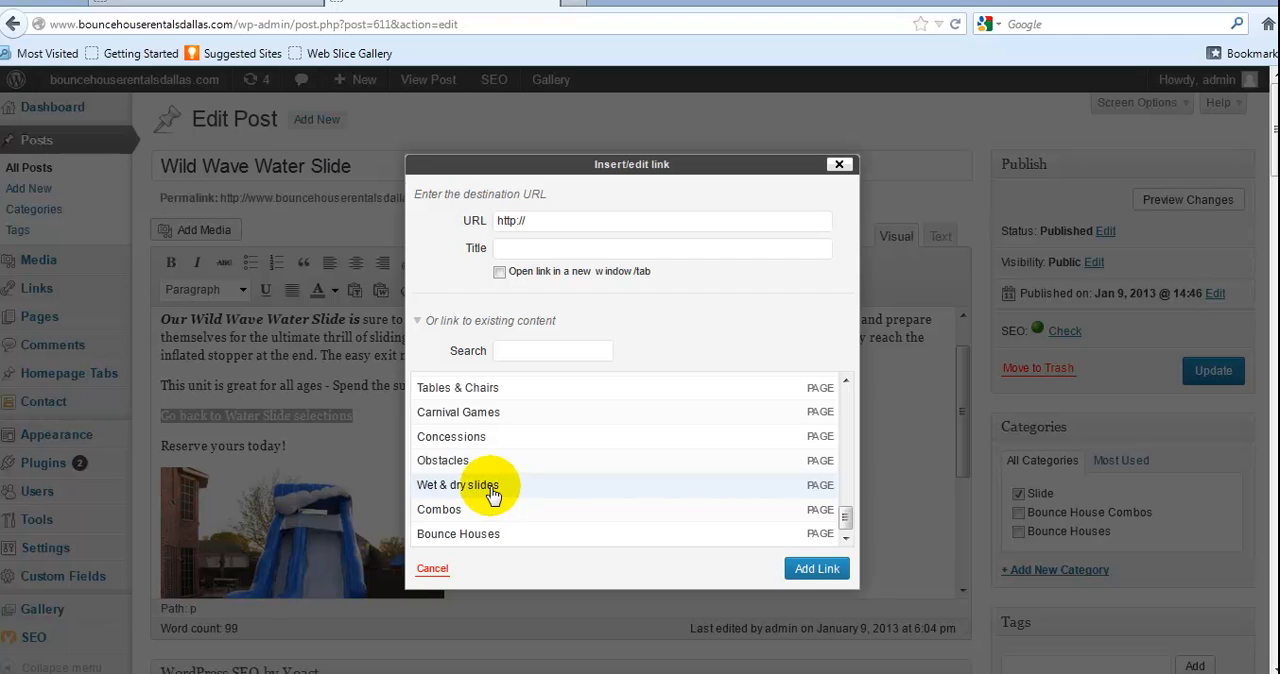
click(818, 490)
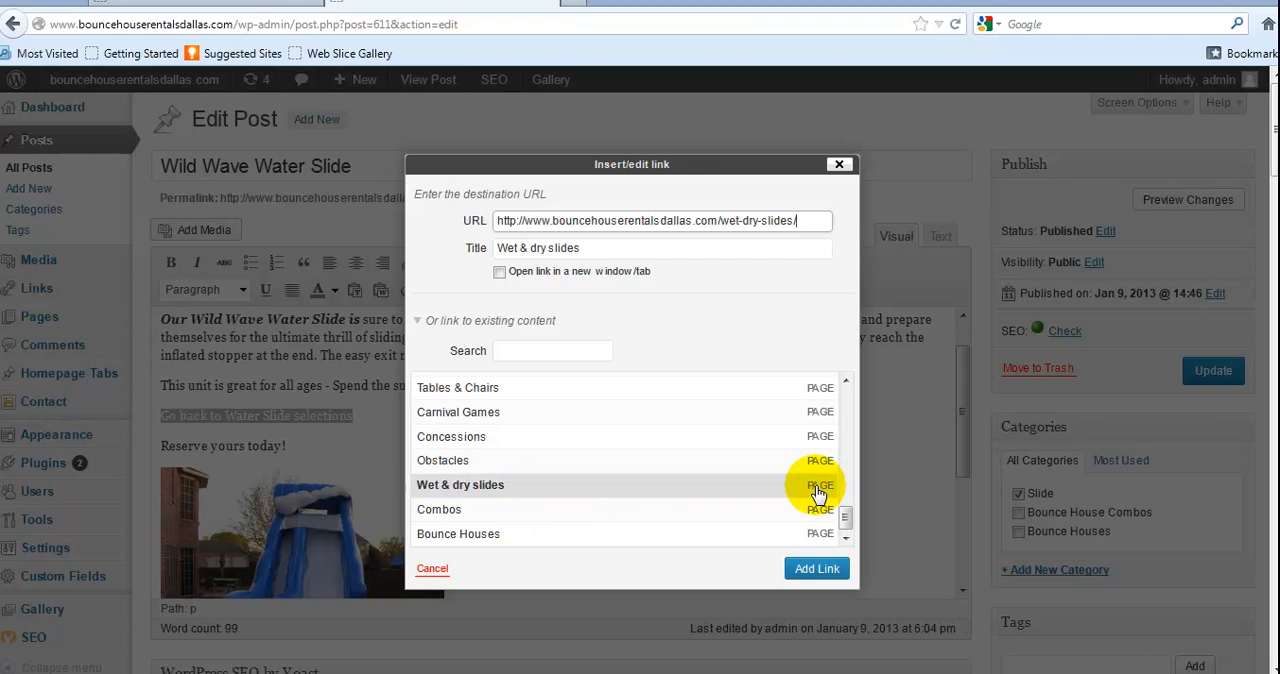
click(817, 568)
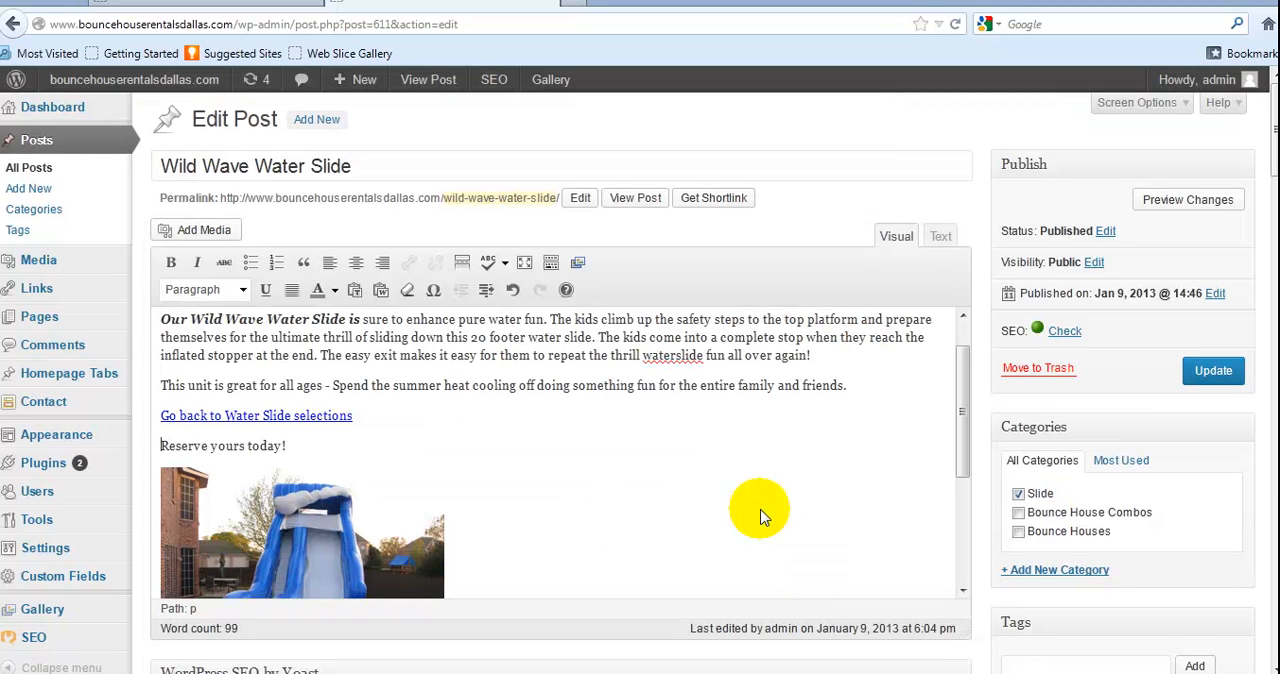
Update the post and preview its changes, checking the "Go back to Water Slide selections" link on the page
click(1216, 376)
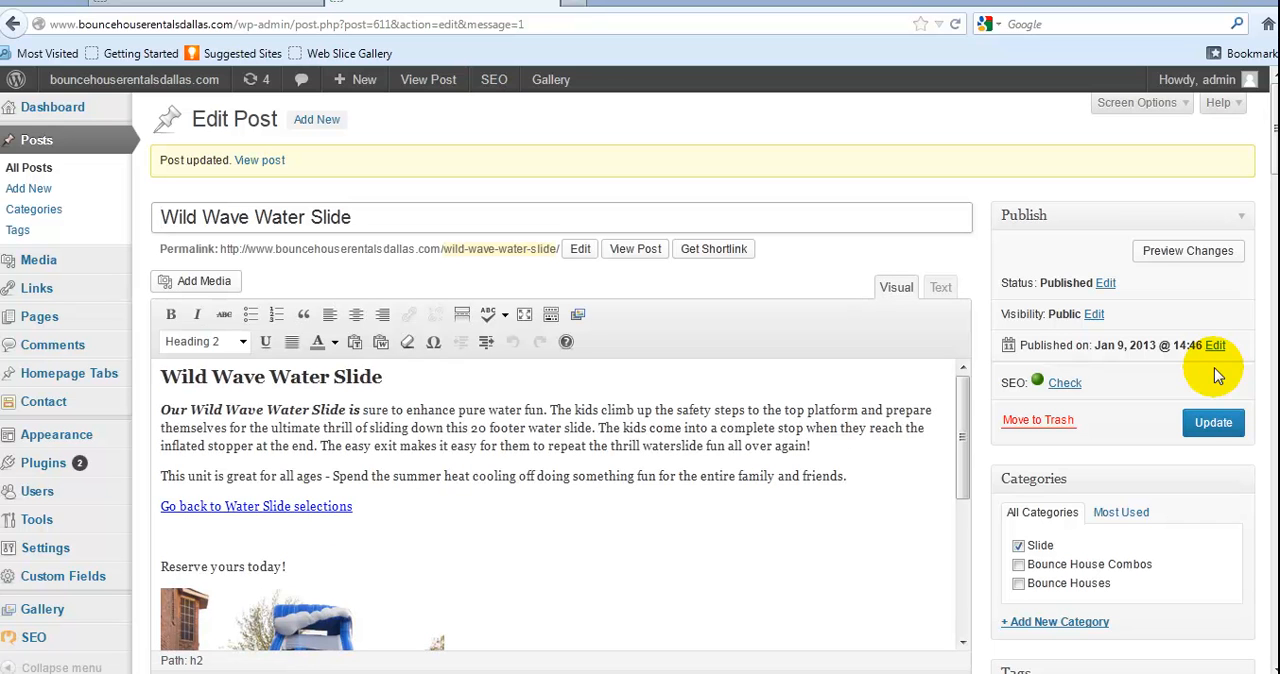
click(1189, 256)
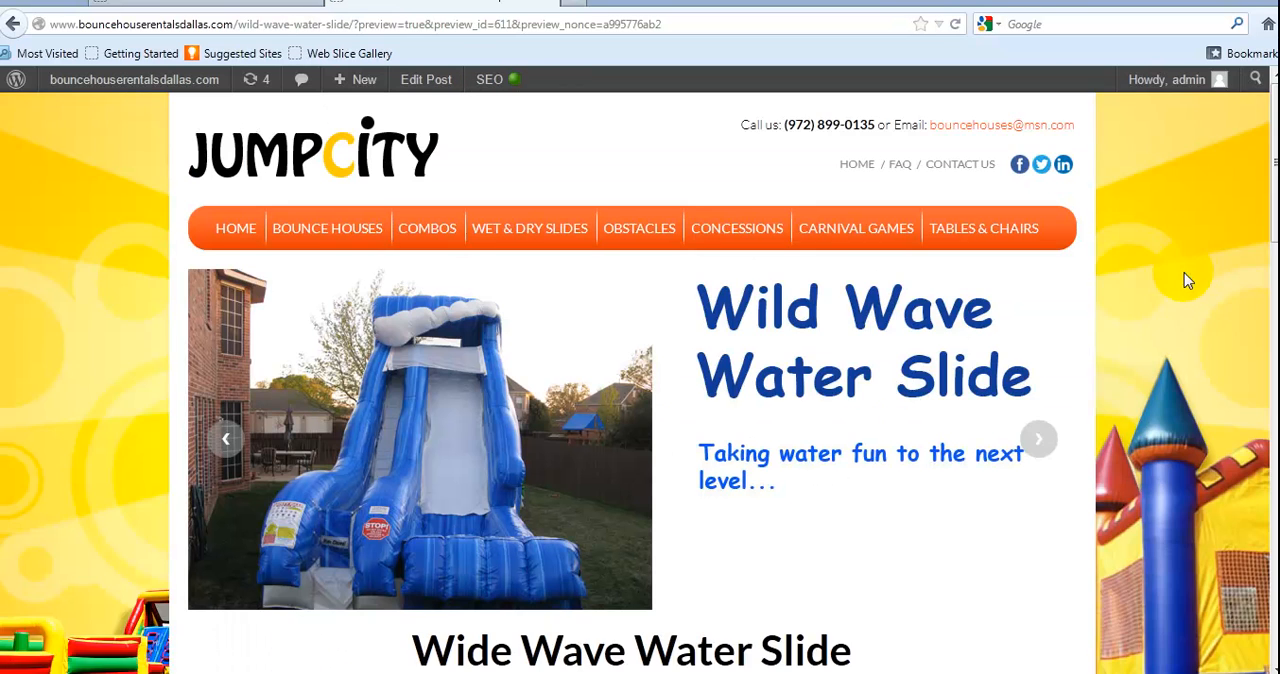
scroll(1175, 275, down, 5)
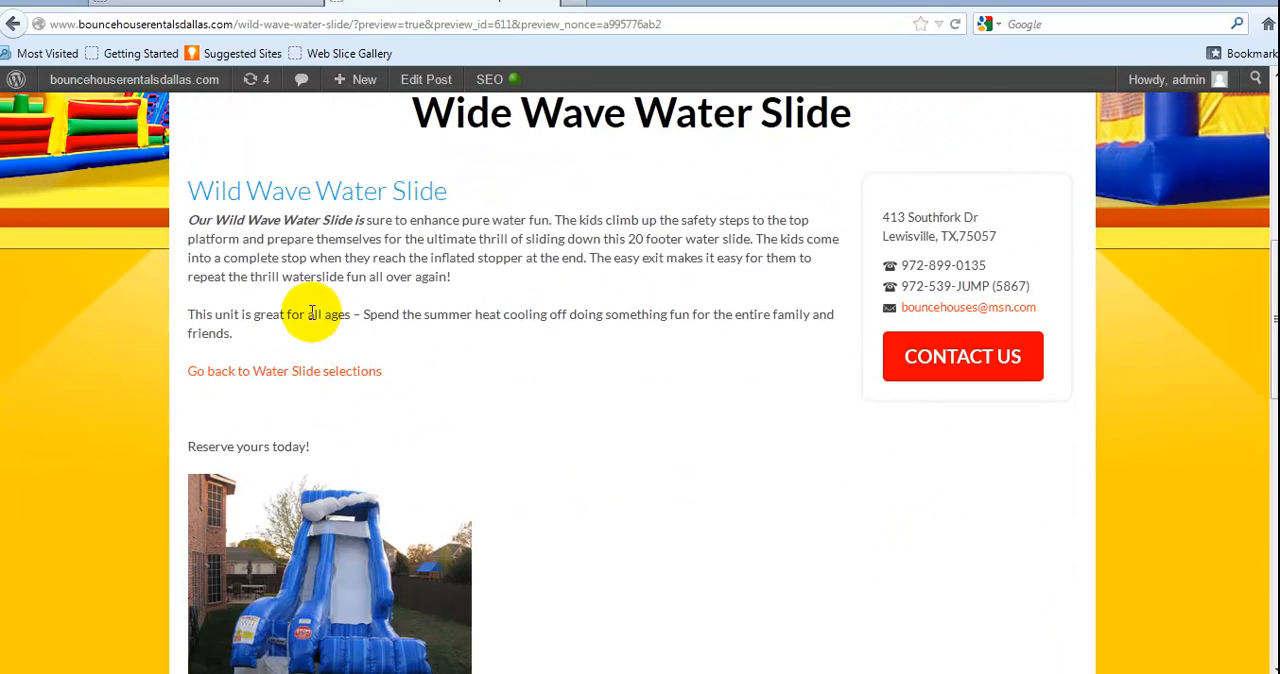
click(290, 380)
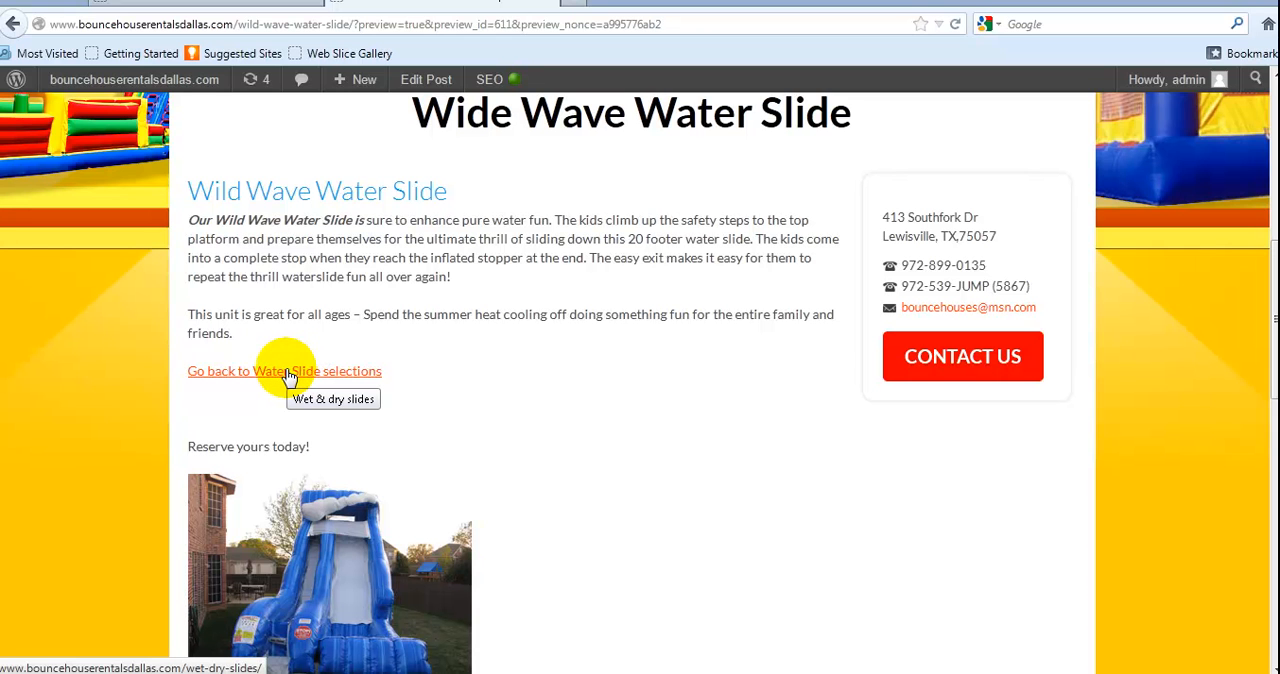
scroll(384, 391, up, 5)
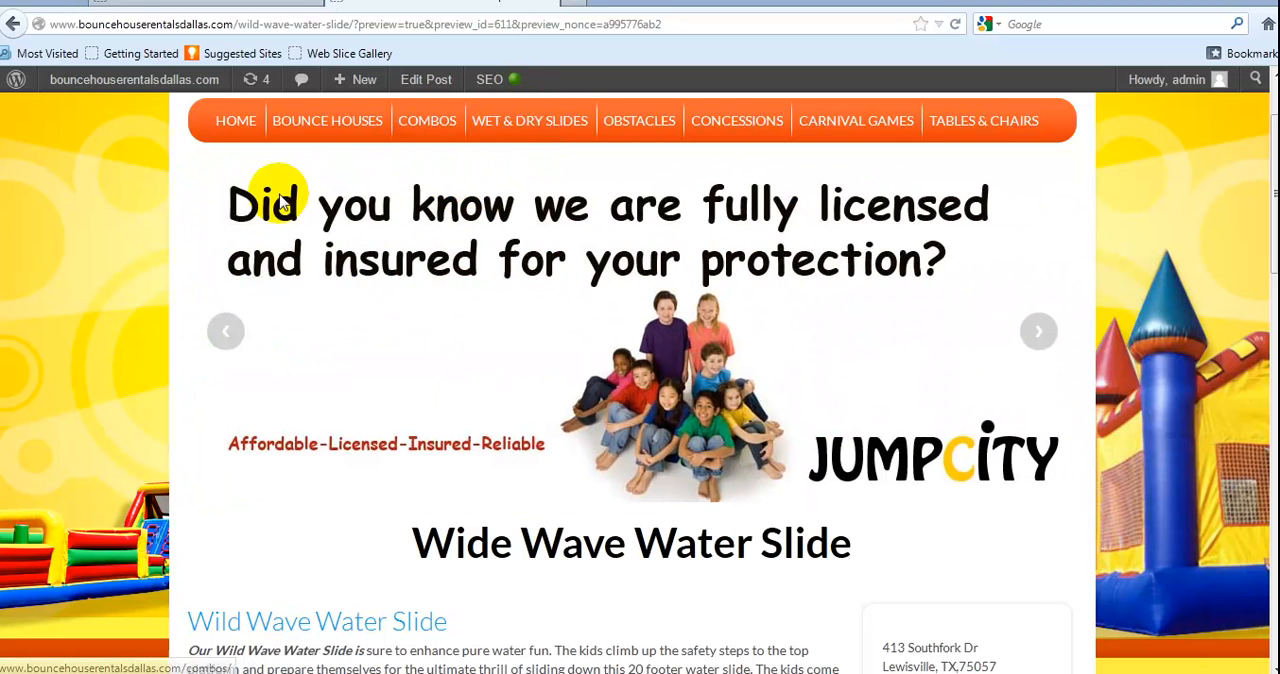
scroll(457, 283, up, 2)
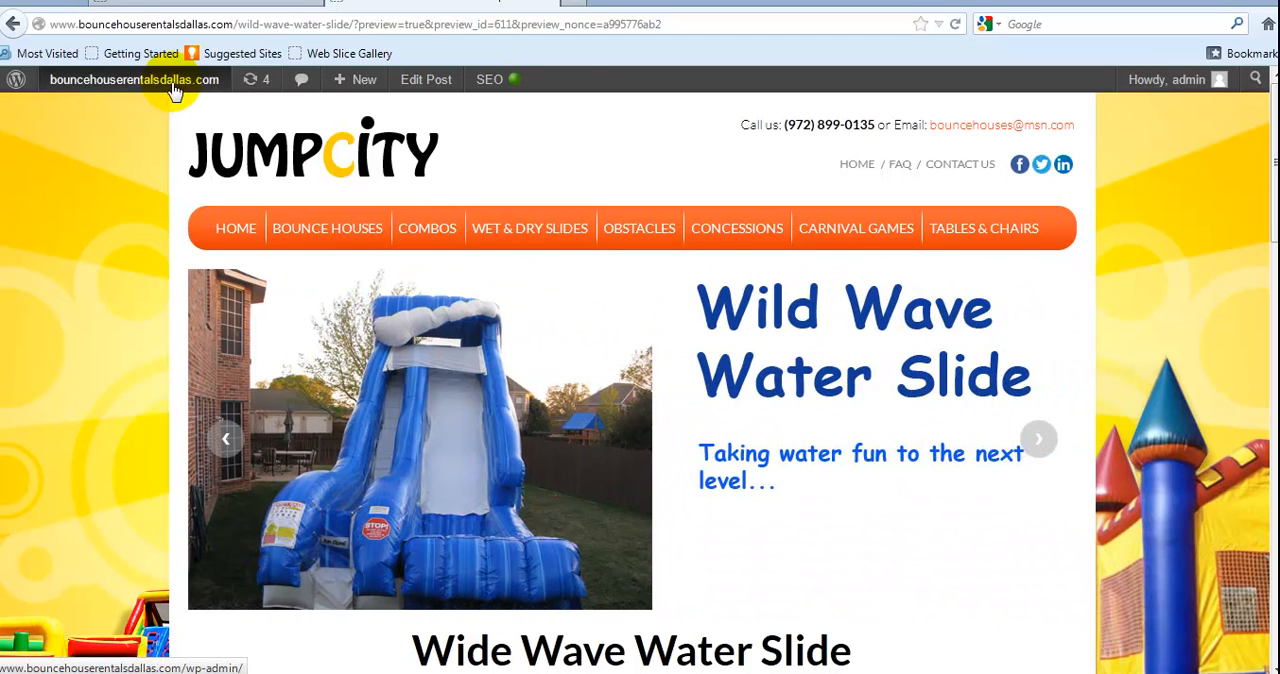
Return to the site's dashboard and open the Wet & dry slides page for editing from the list of pages
mouse_move(72, 88)
click(62, 114)
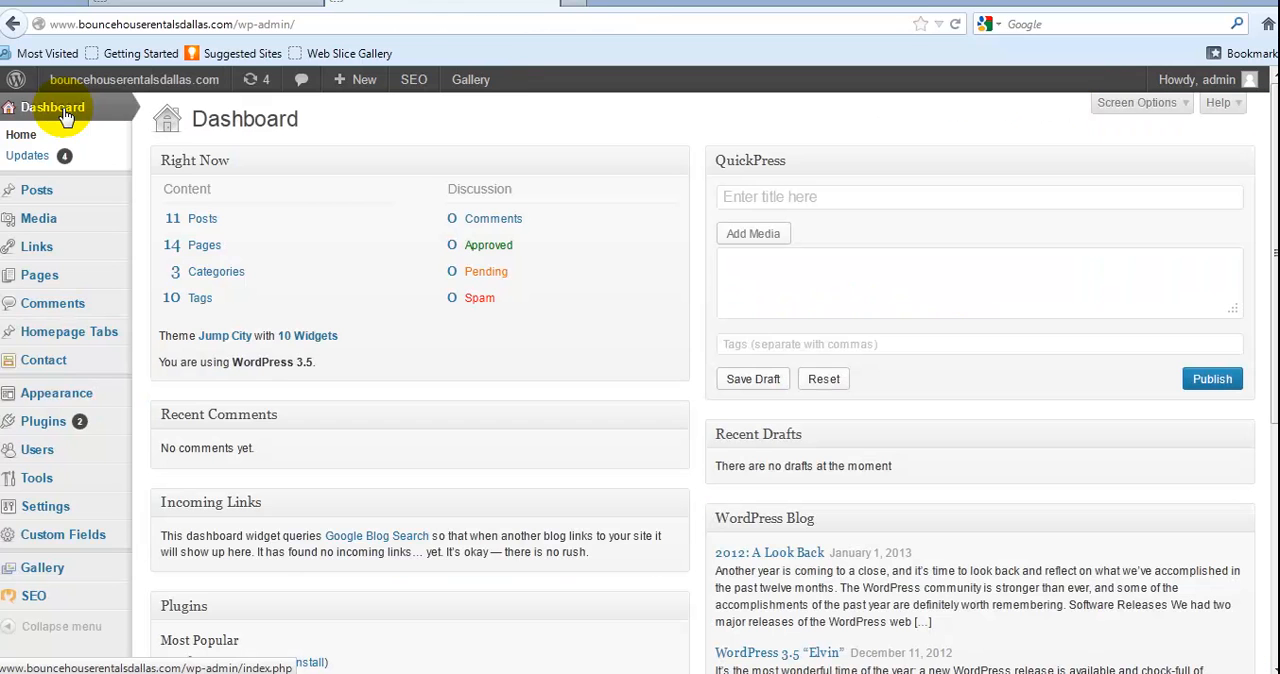
click(206, 250)
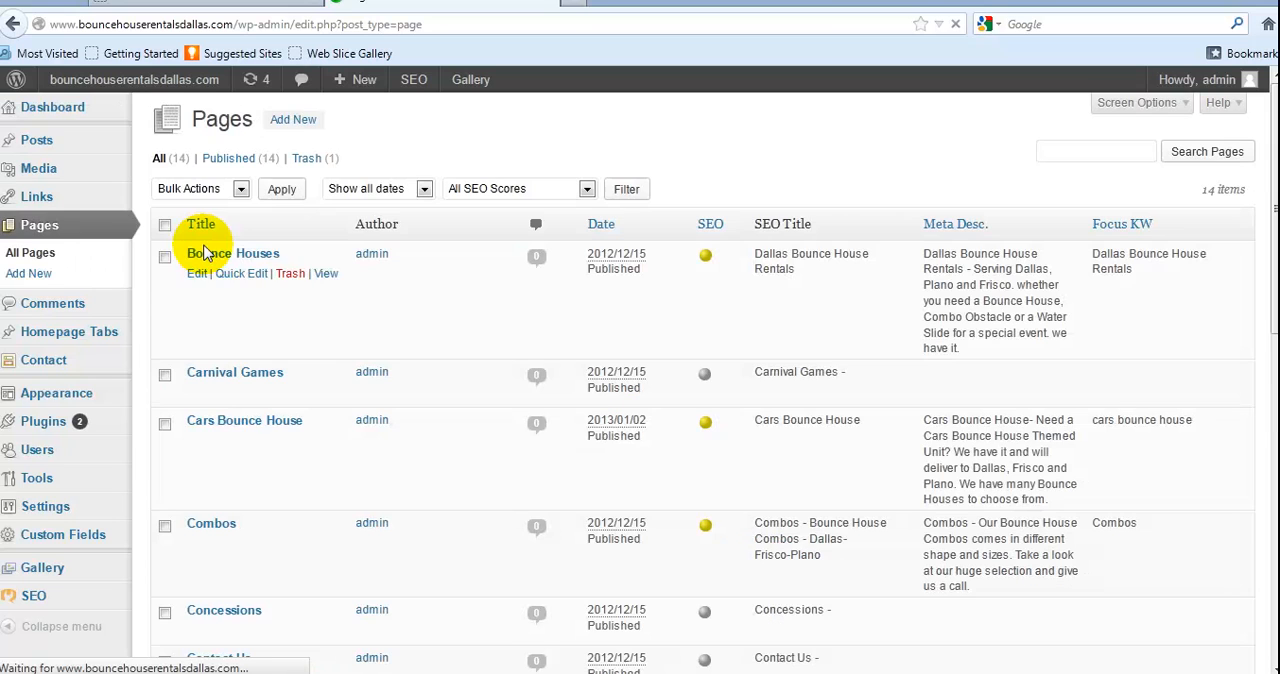
mouse_move(1273, 292)
mouse_down()
mouse_move(1274, 350)
mouse_move(1249, 291)
mouse_up()
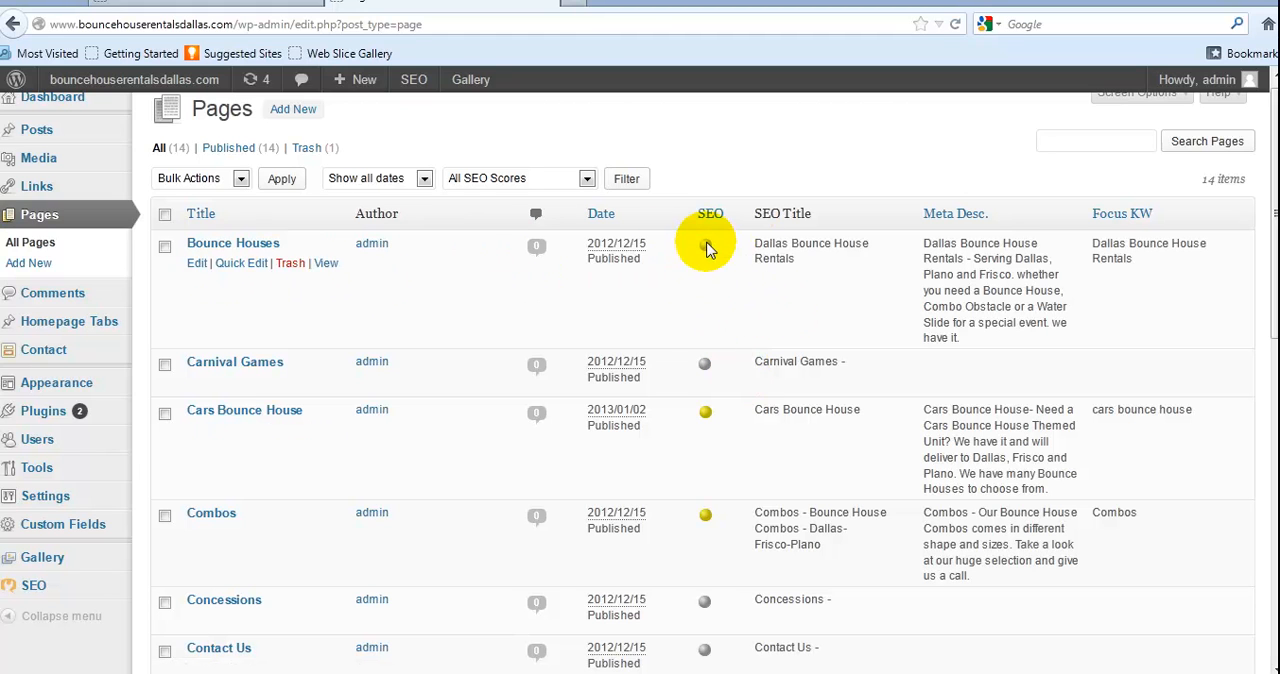
mouse_move(708, 254)
scroll(667, 367, down, 5)
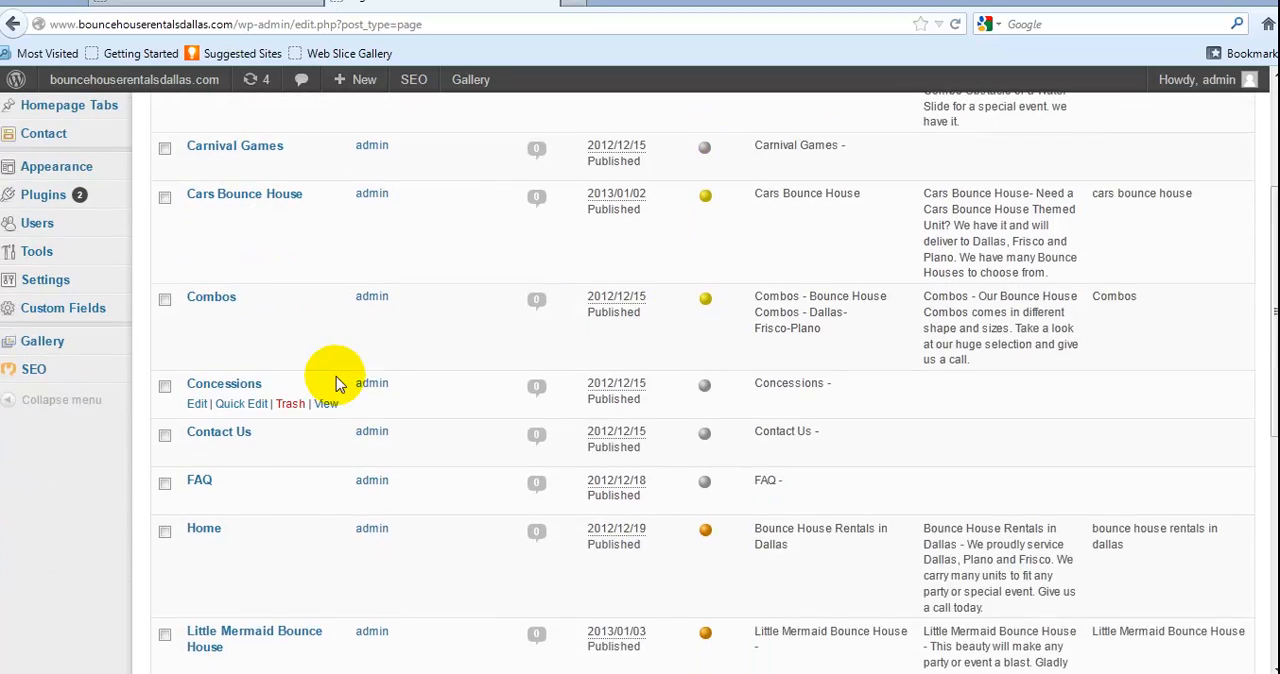
scroll(276, 457, down, 2)
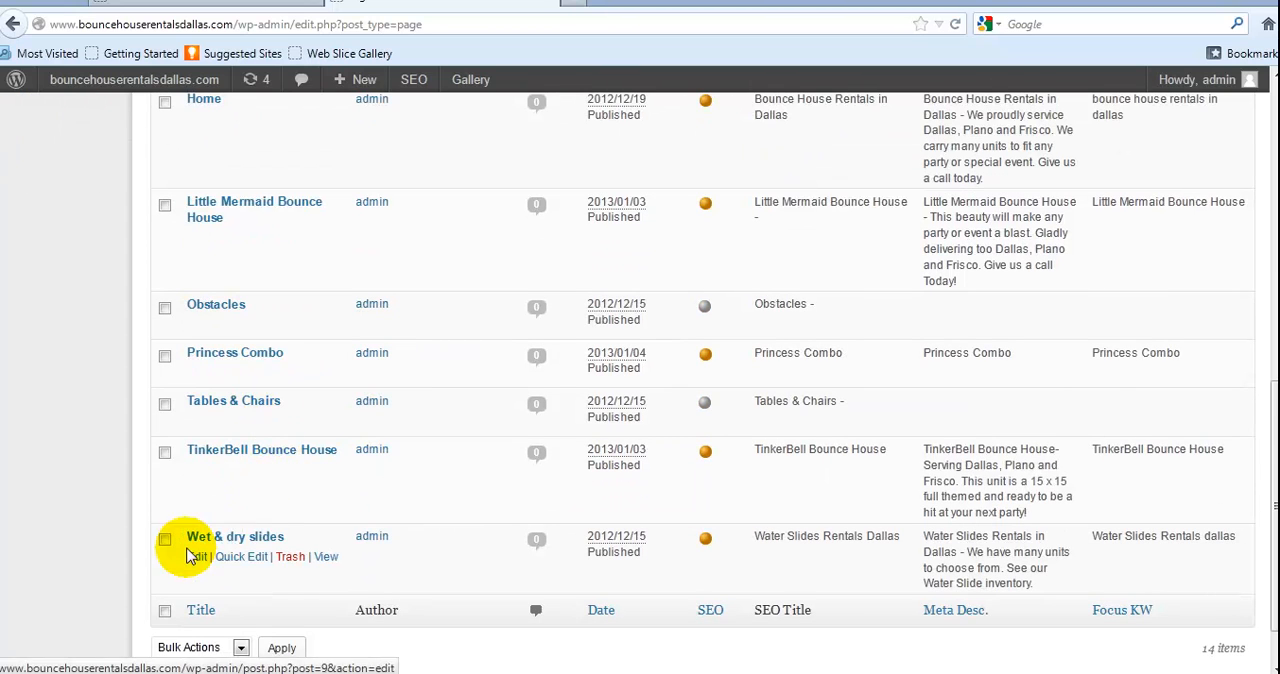
click(196, 557)
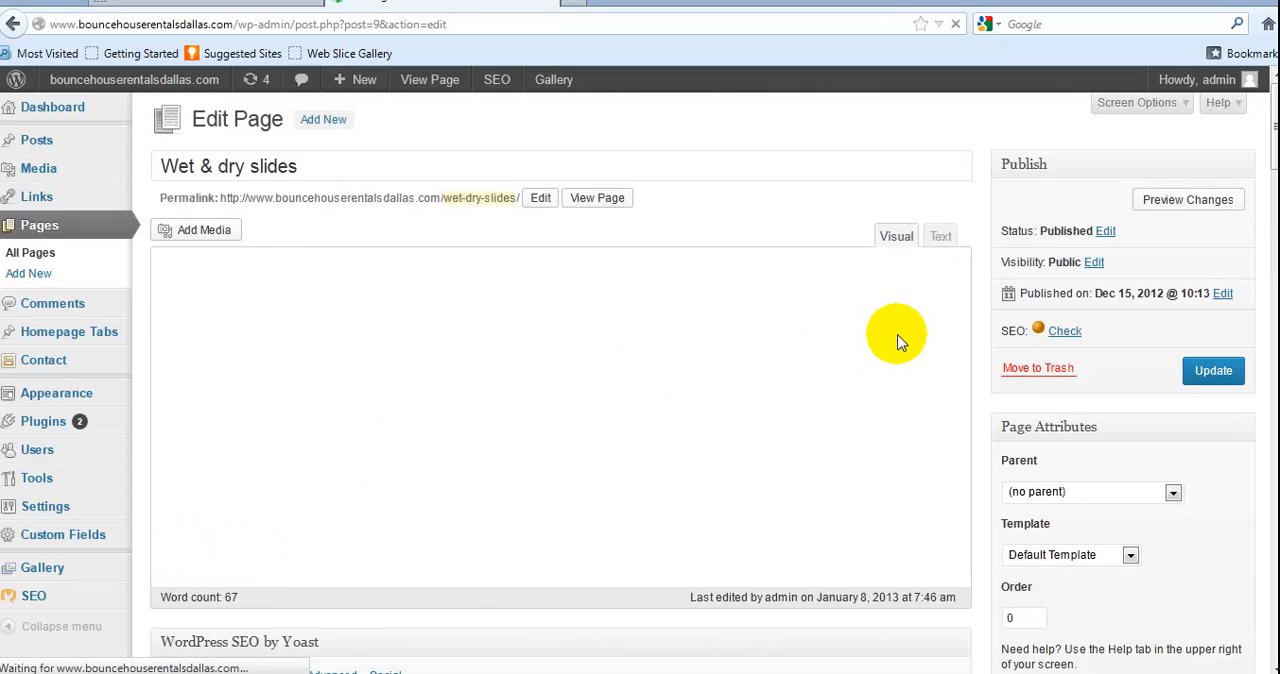
Link "Read More" beneath the Wild Wave Water Slide banner to the Wild Wave Water Slide post and update the page
drag(963, 323, 992, 516)
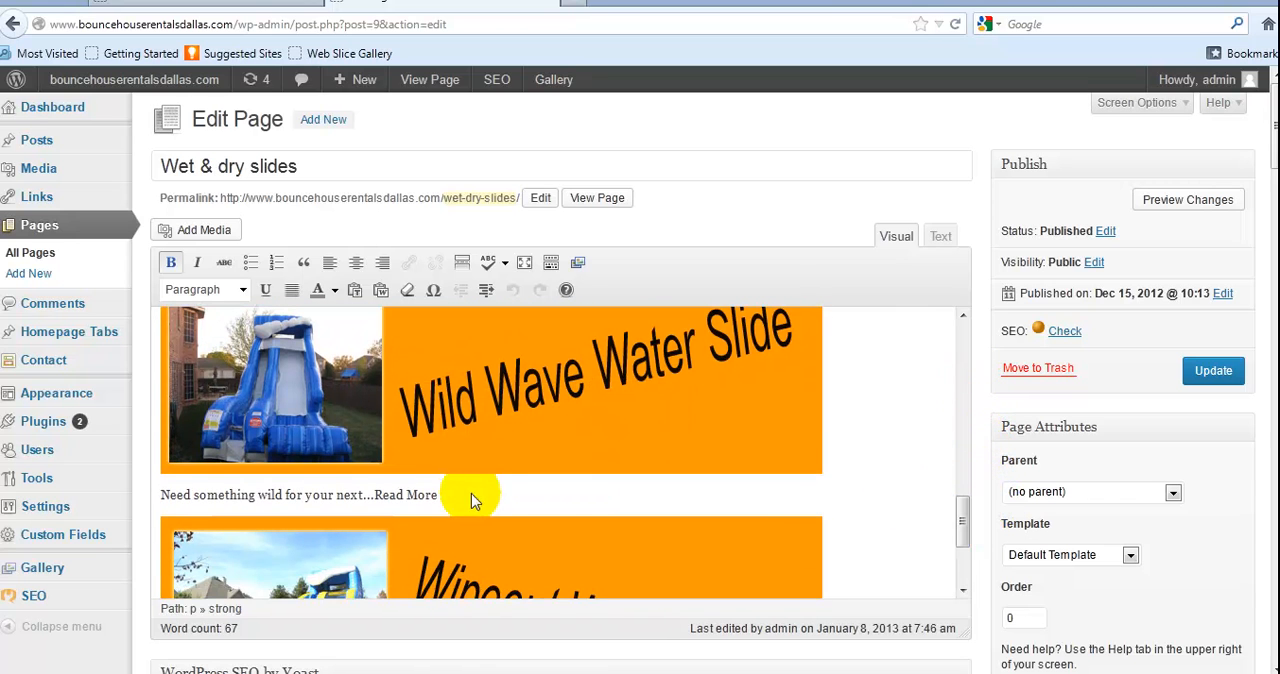
drag(438, 496, 374, 498)
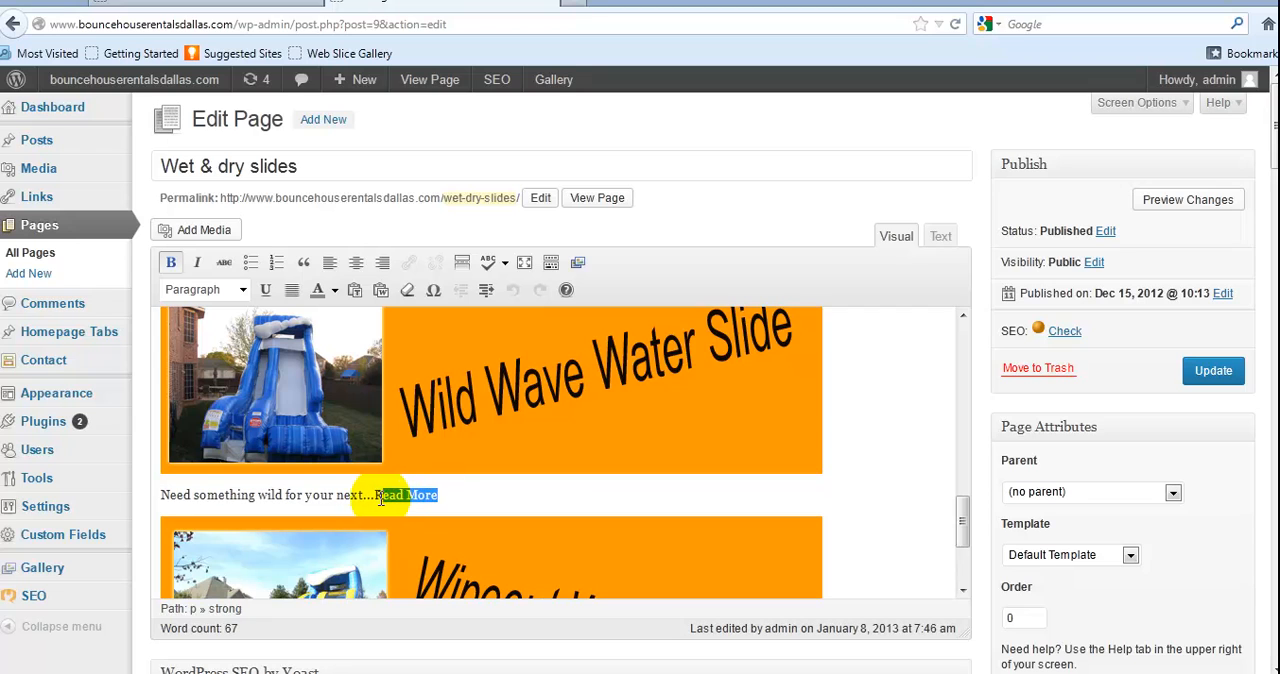
key(ctrl+b)
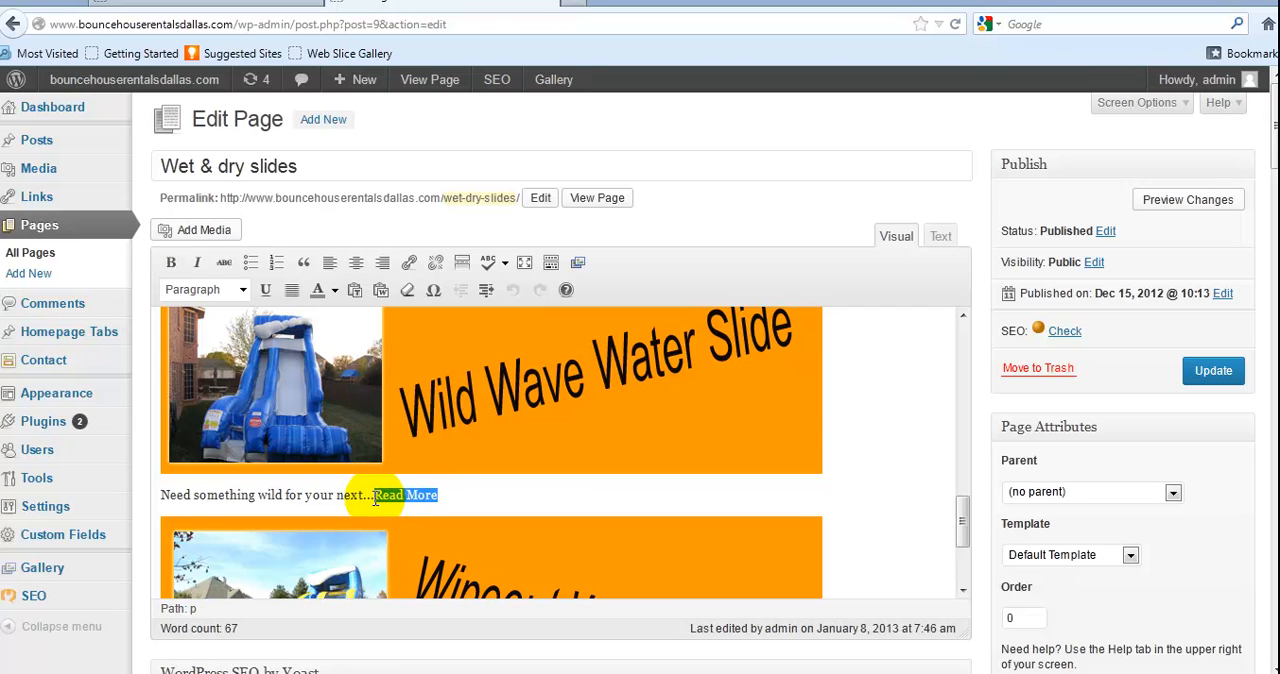
click(411, 263)
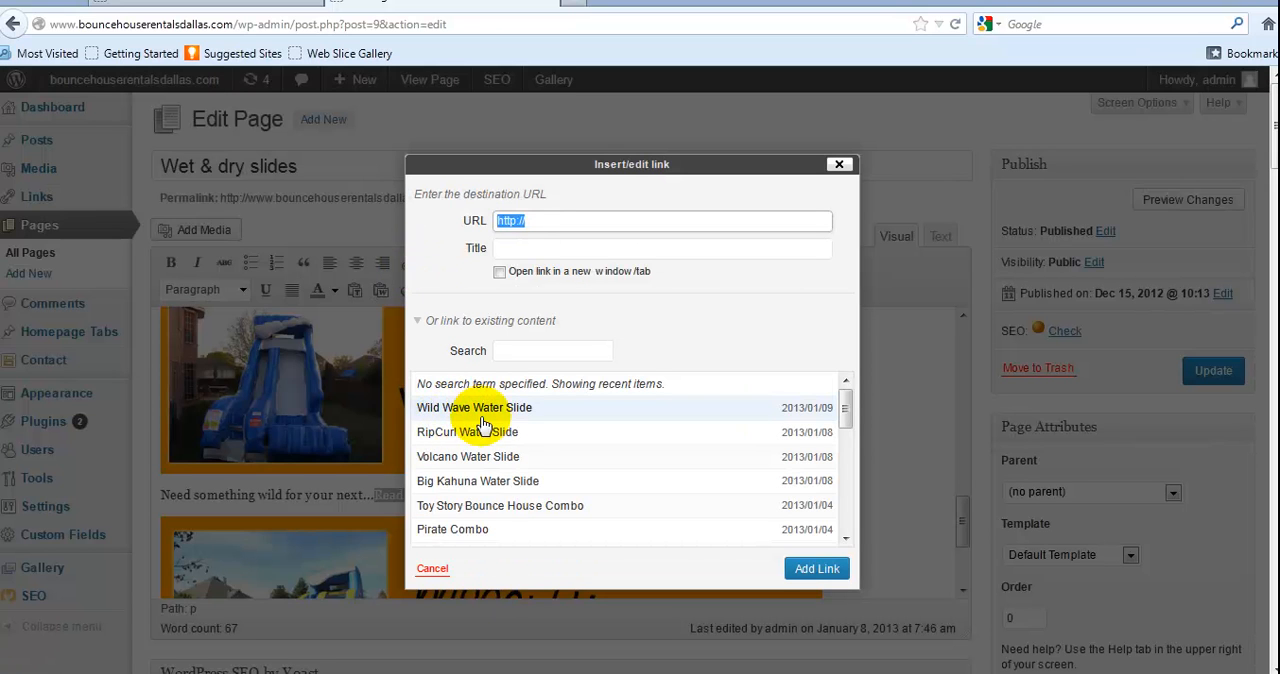
click(806, 408)
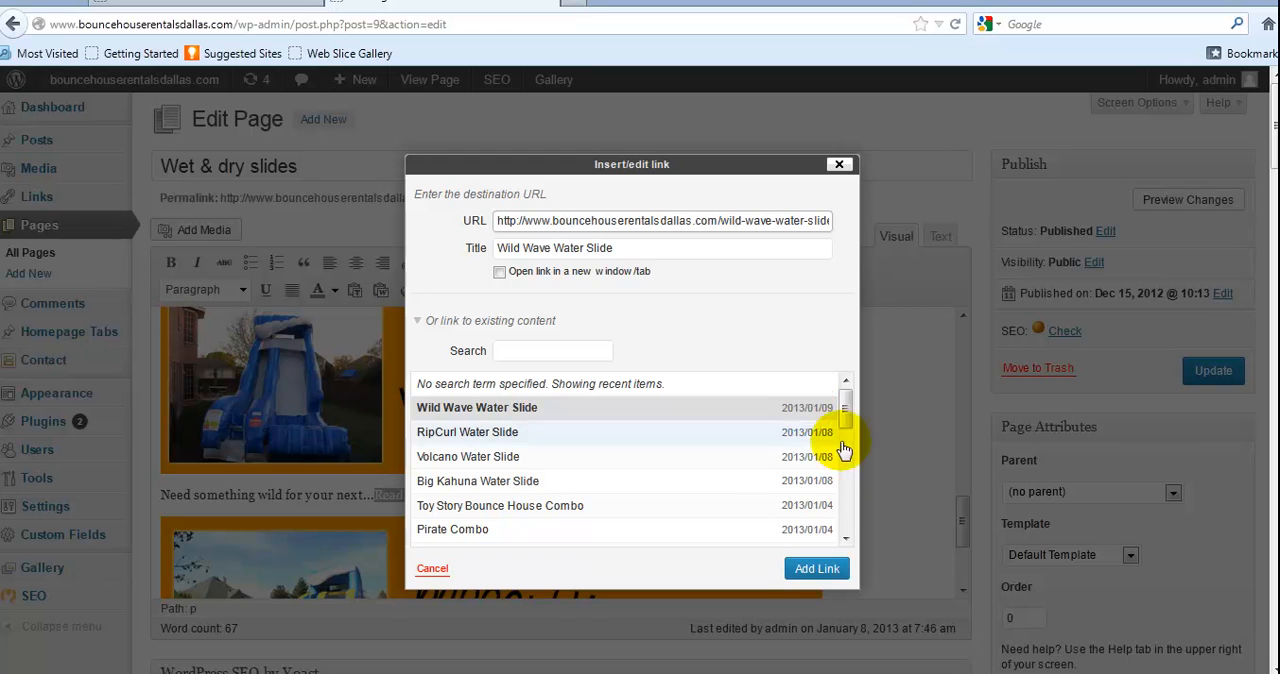
click(815, 569)
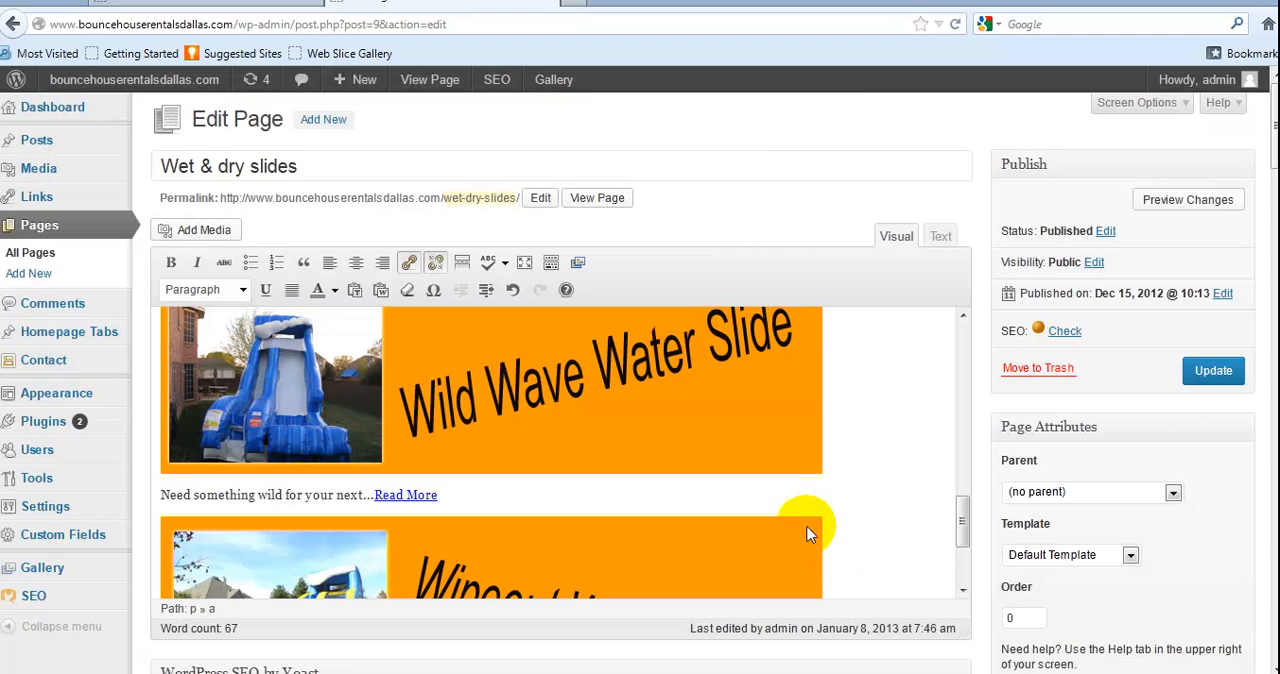
click(1218, 372)
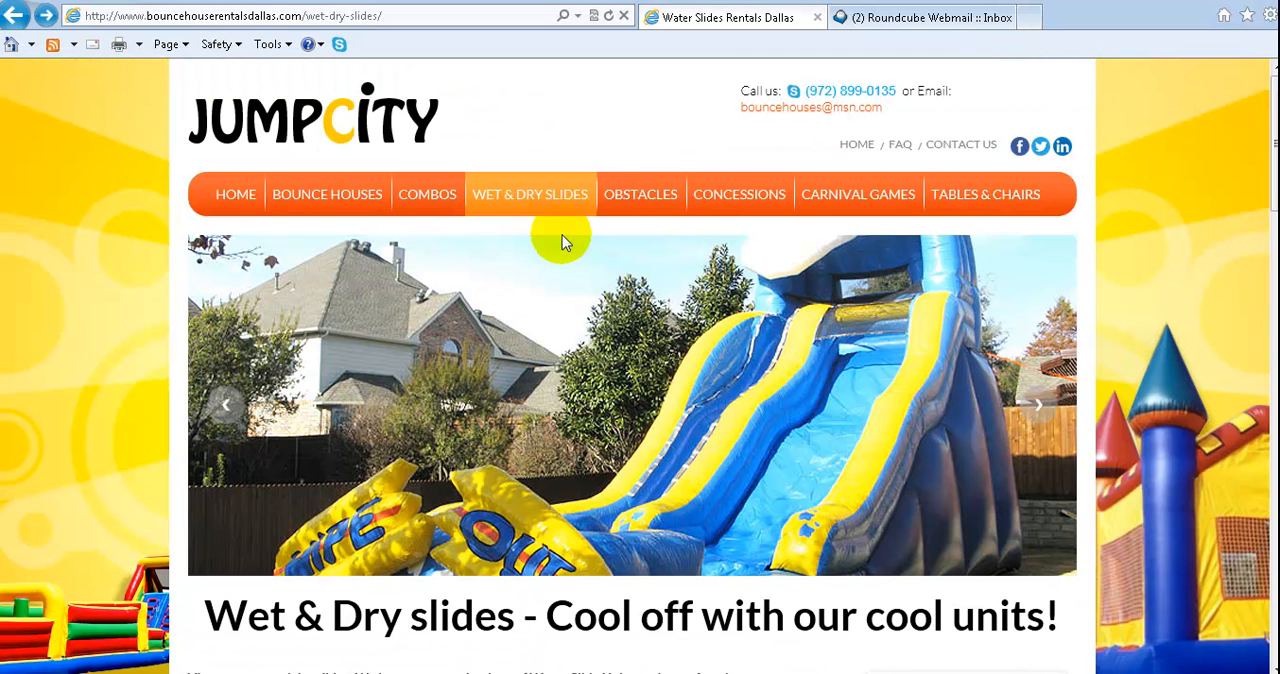
Reload the live Wet & dry slides page in Internet Explorer and follow the Read More link below the Wild Wave Water Slide banner
click(607, 17)
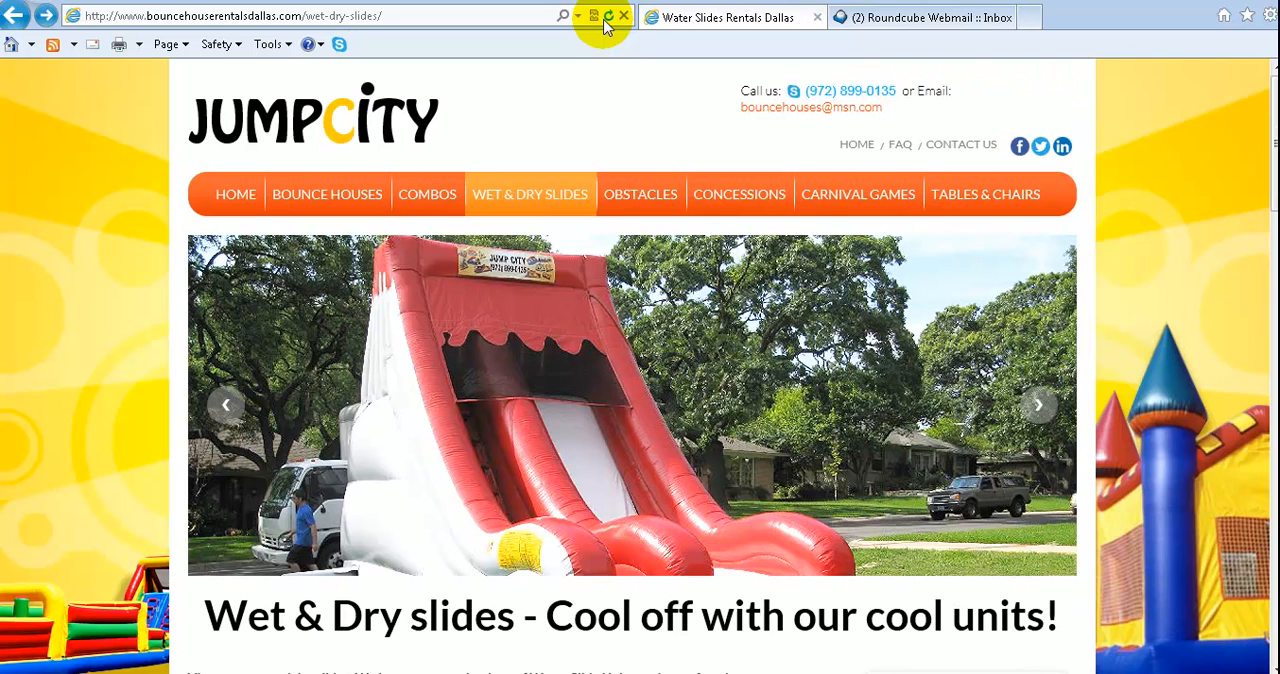
scroll(740, 215, down, 8)
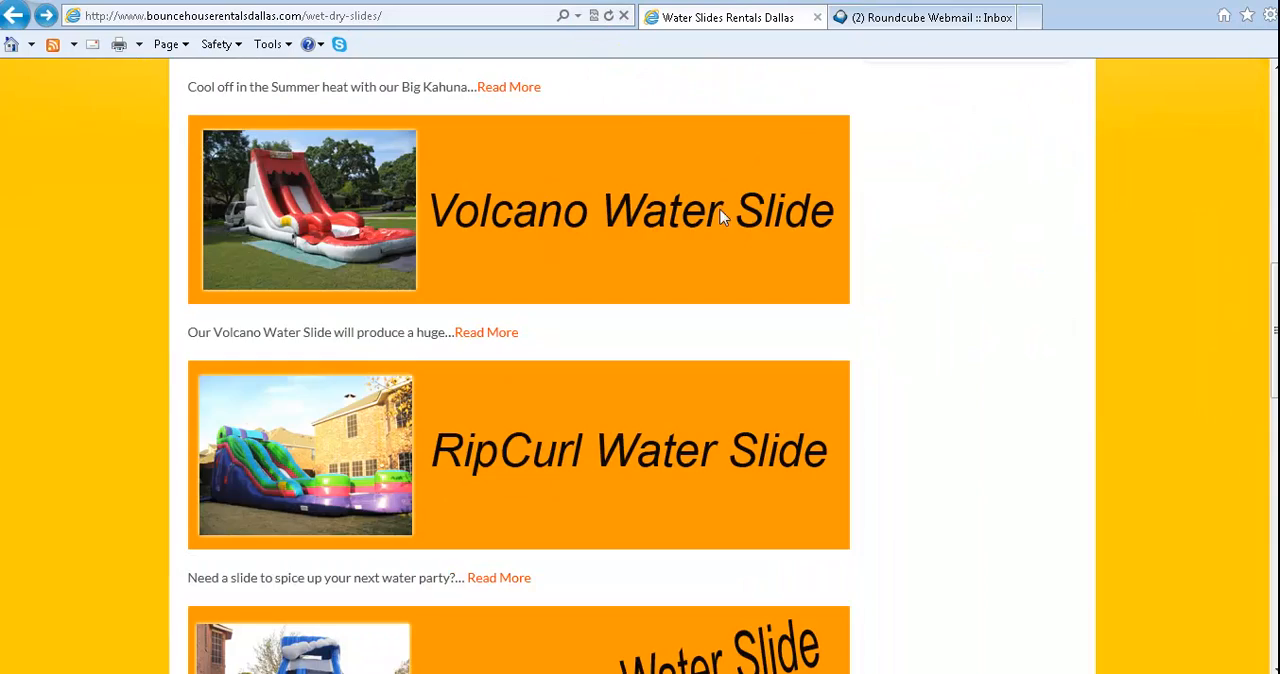
scroll(700, 225, up, 5)
scroll(538, 248, down, 4)
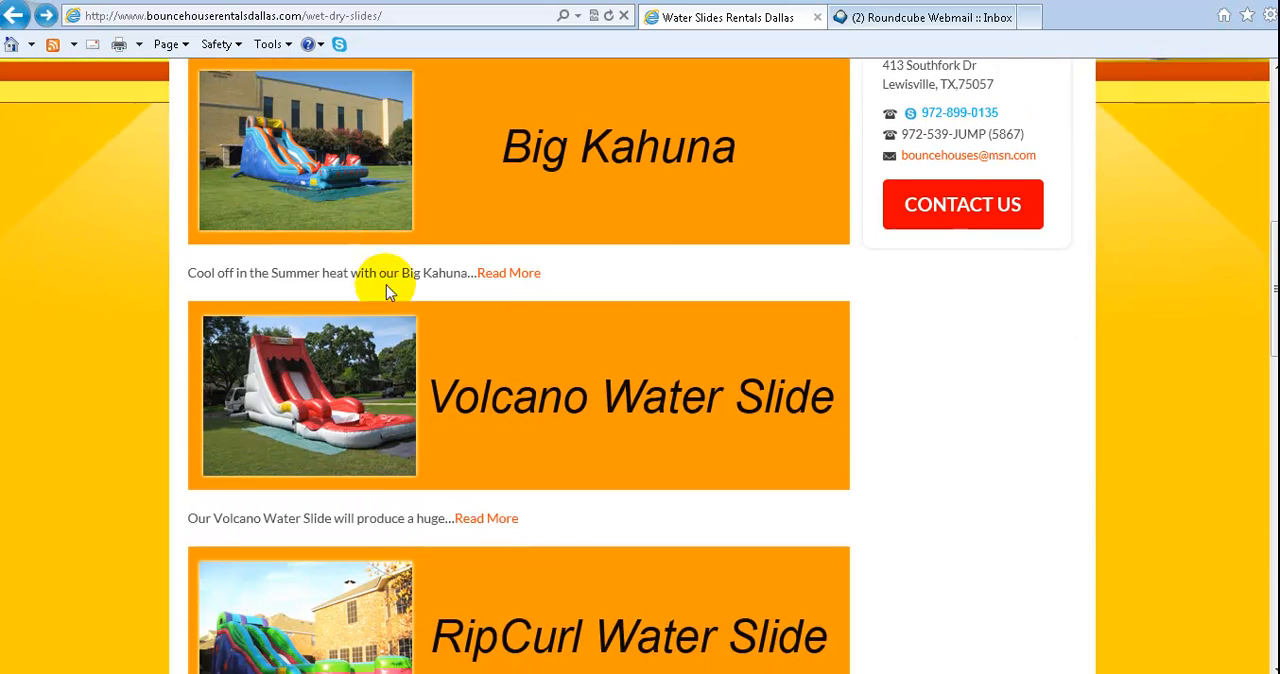
scroll(591, 271, down, 5)
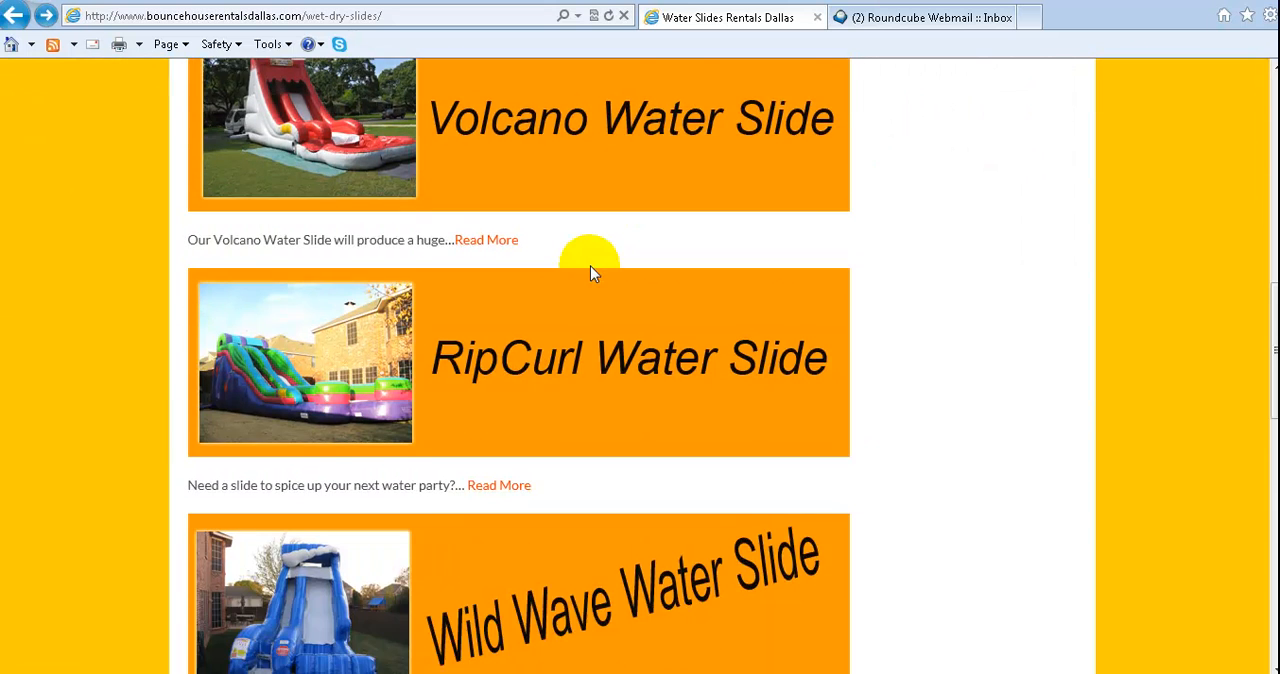
scroll(560, 240, down, 2)
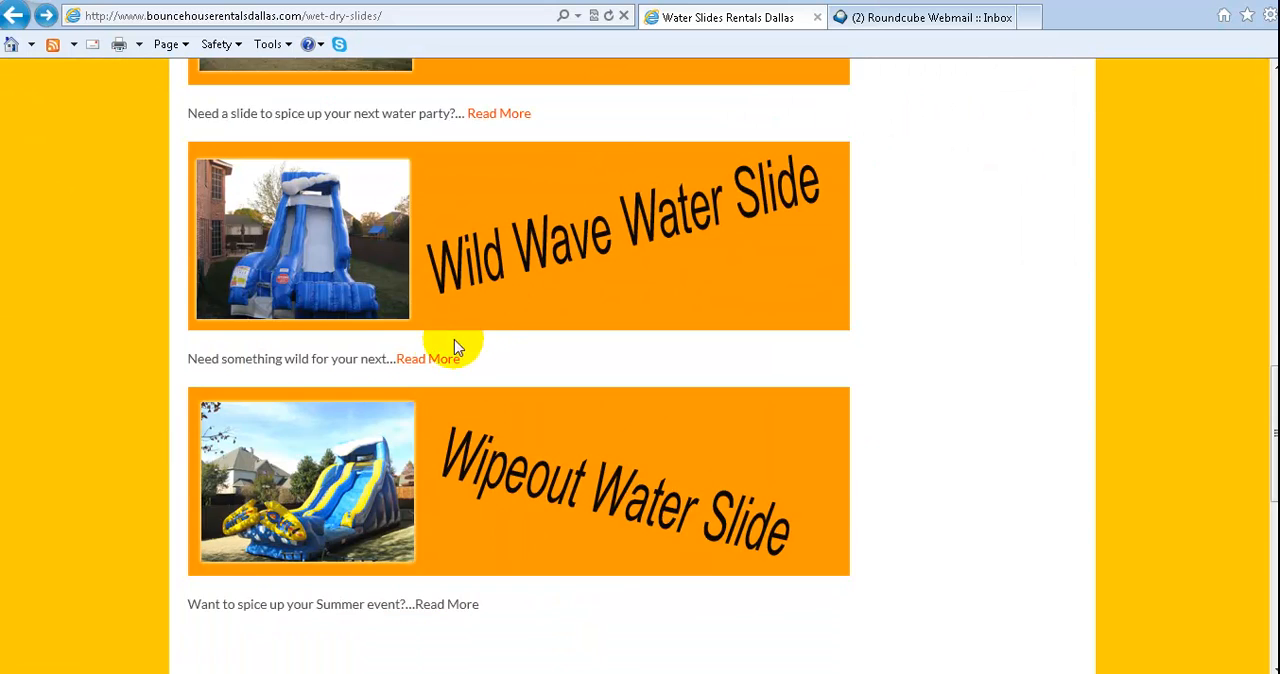
click(427, 363)
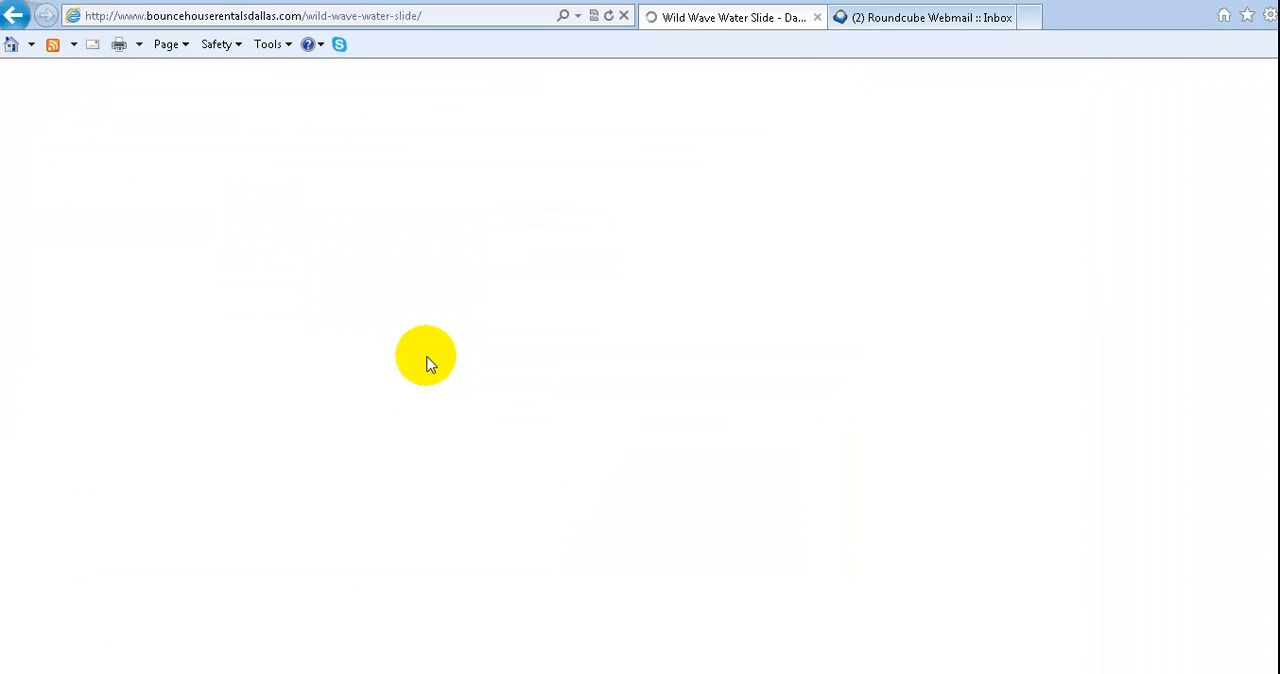
Review the published Wild Wave Water Slide page from the slider through the description, return link and slide photo
scroll(466, 280, down, 5)
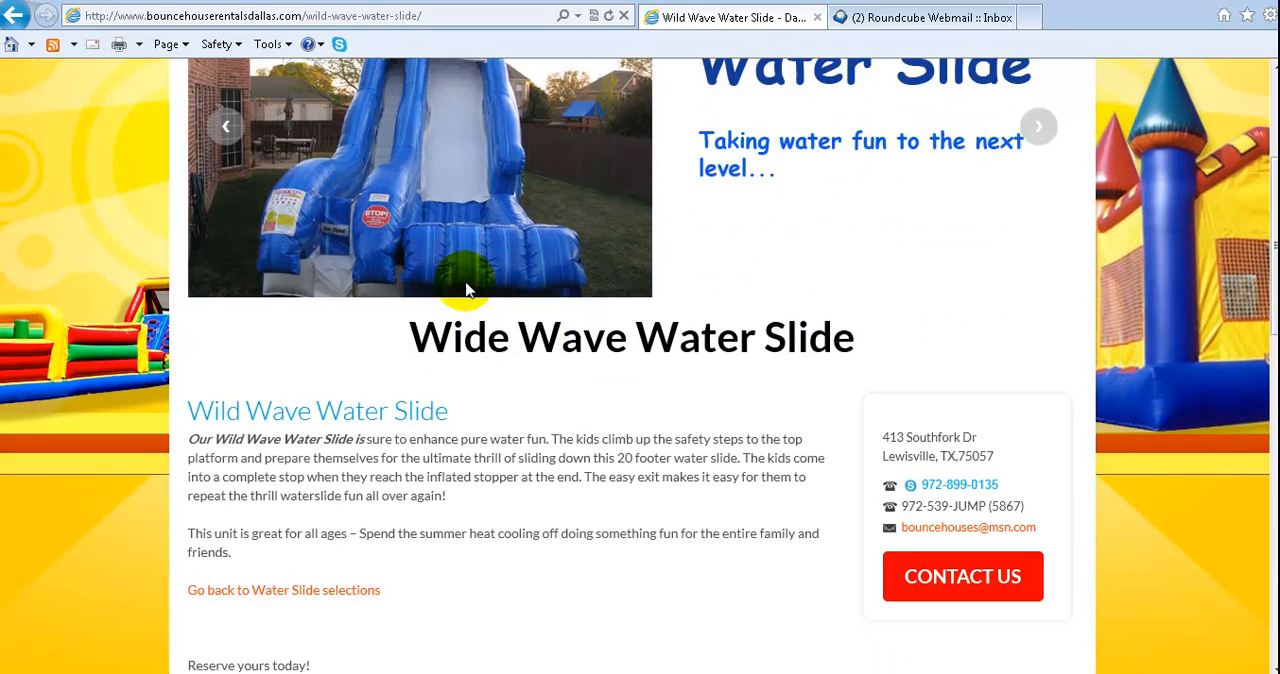
scroll(466, 287, down, 2)
scroll(543, 250, down, 4)
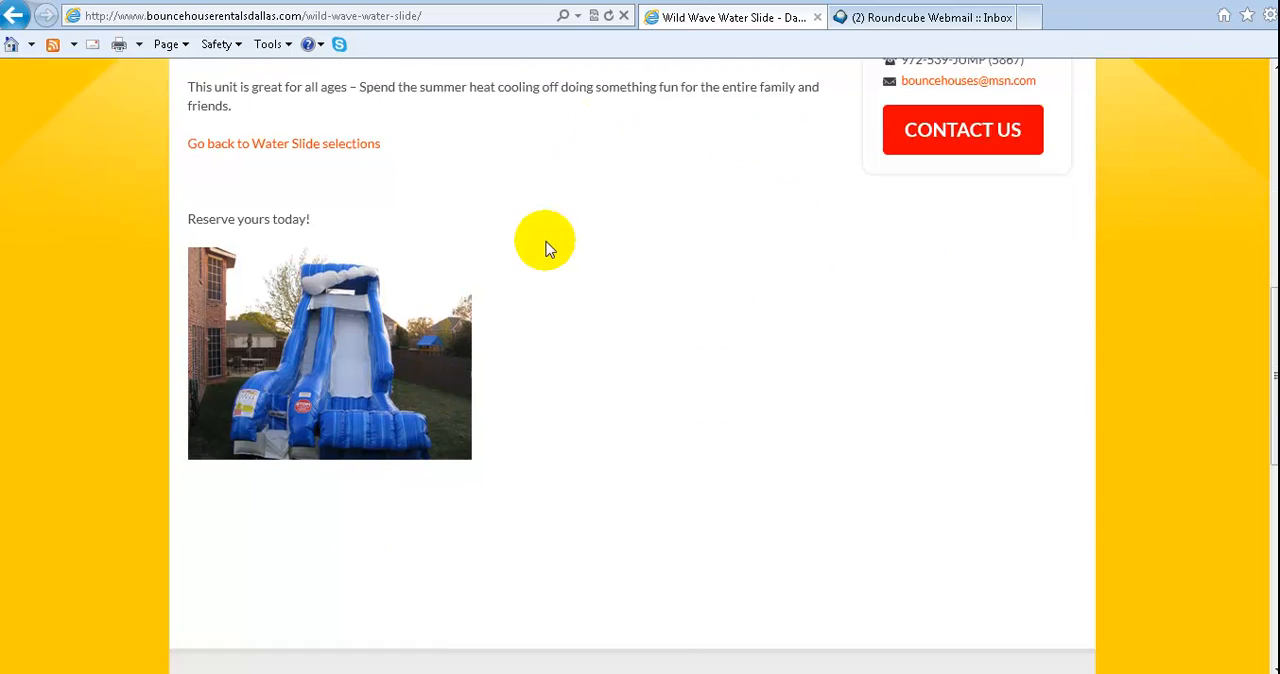
scroll(548, 330, up, 5)
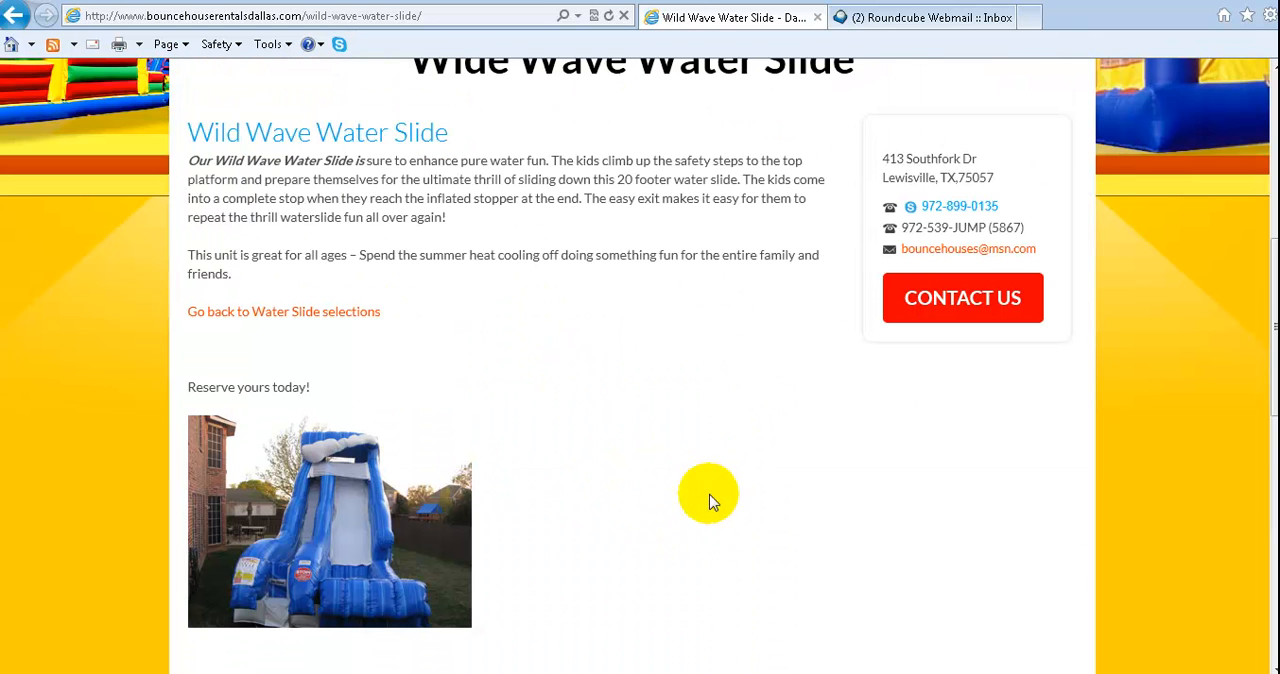
scroll(537, 258, down, 2)
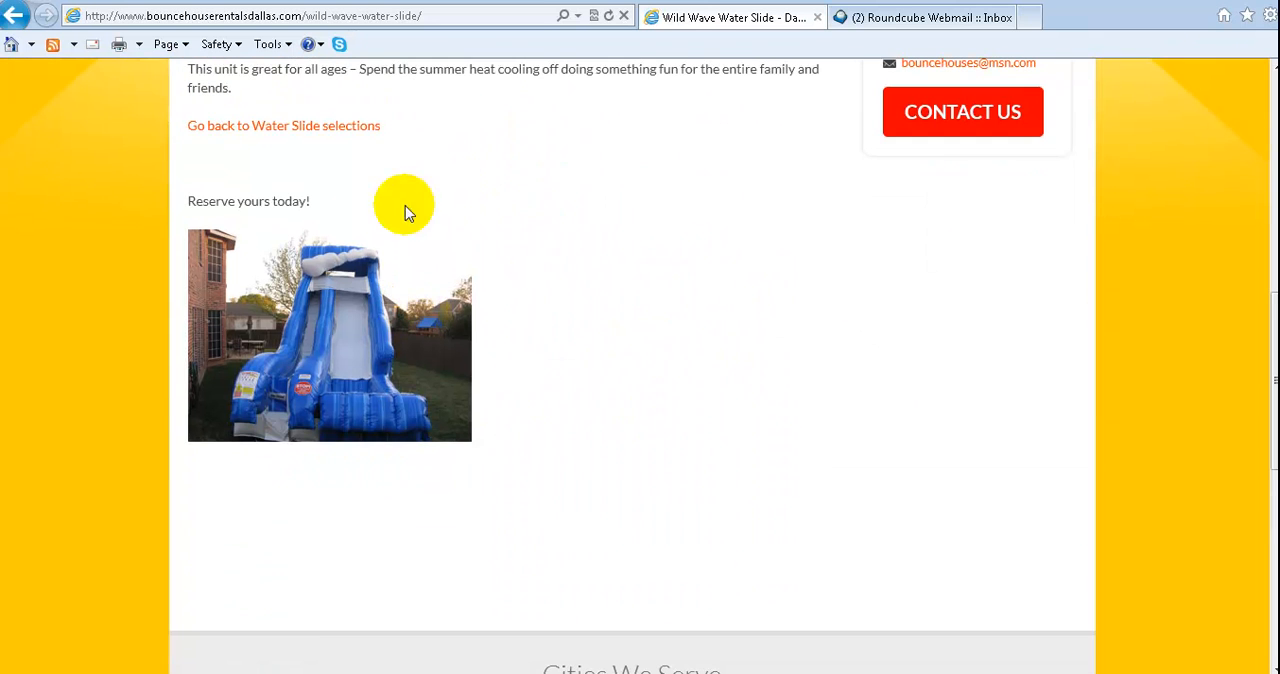
scroll(764, 323, up, 5)
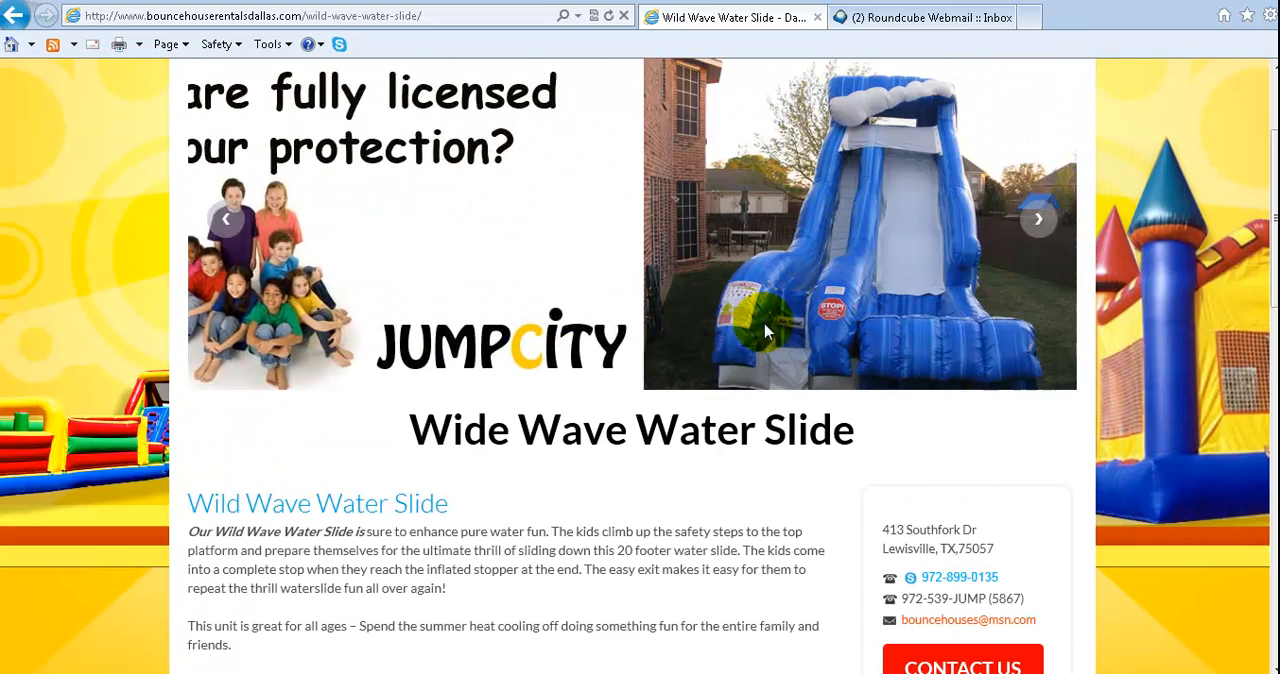
Examine the wild-wave-water-slide ending of the published page's web address, then look over the page's description, return link and photo again
scroll(766, 330, up, 1)
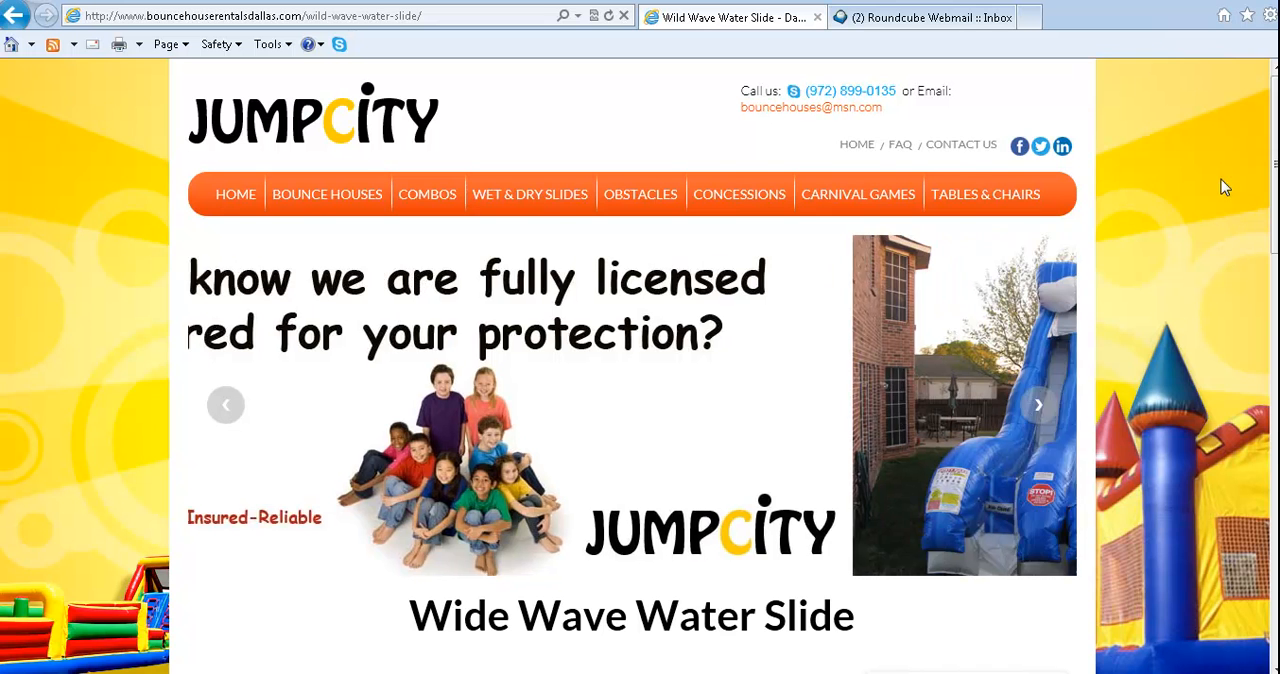
click(447, 17)
drag(447, 17, 327, 13)
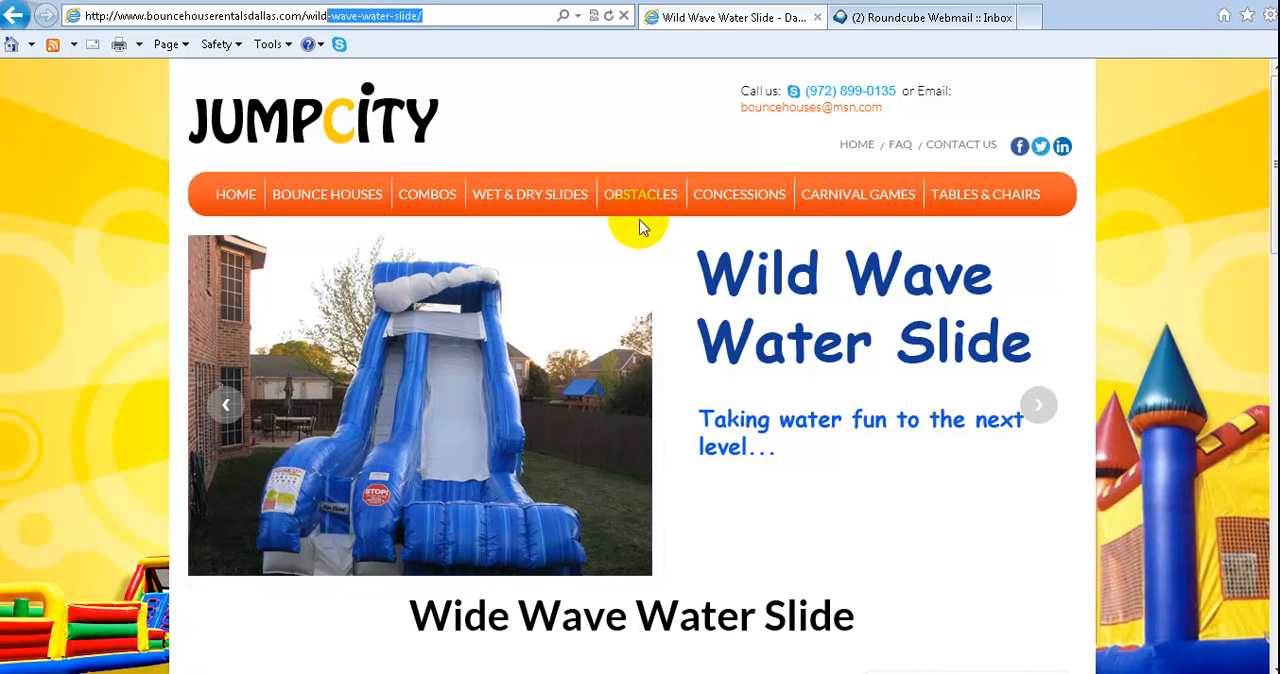
click(457, 17)
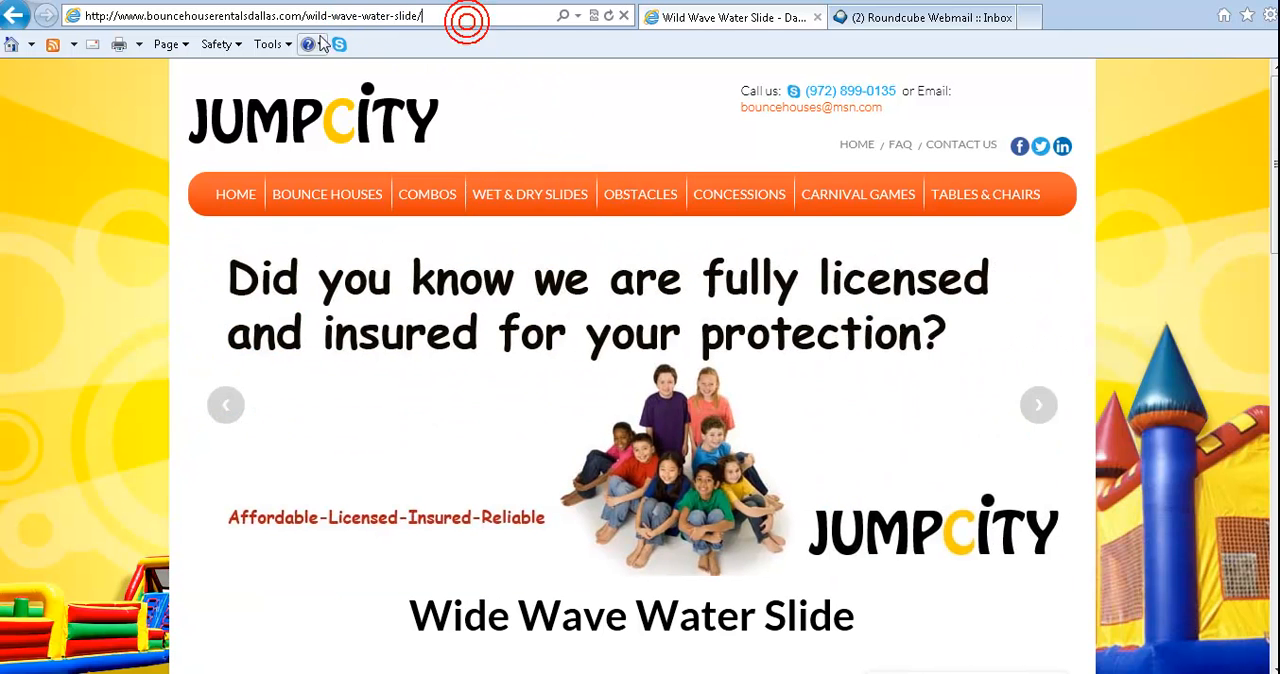
drag(457, 15, 306, 14)
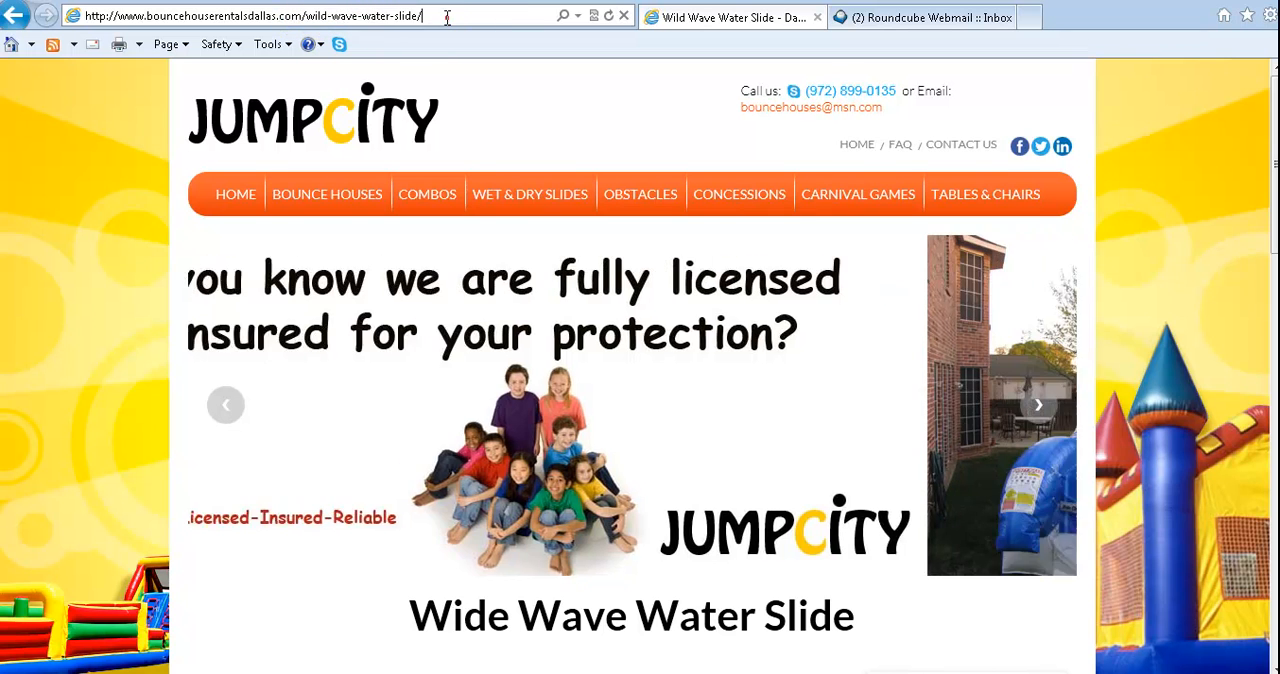
click(448, 14)
scroll(1185, 345, down, 10)
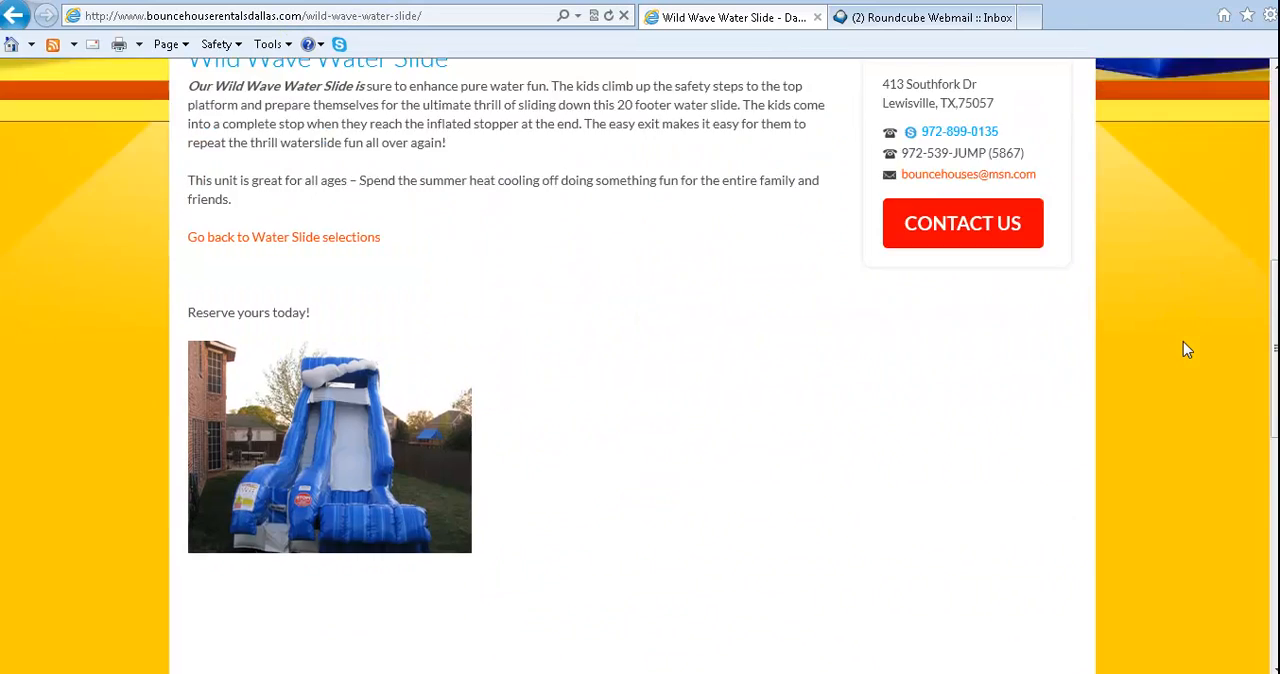
scroll(1183, 341, up, 5)
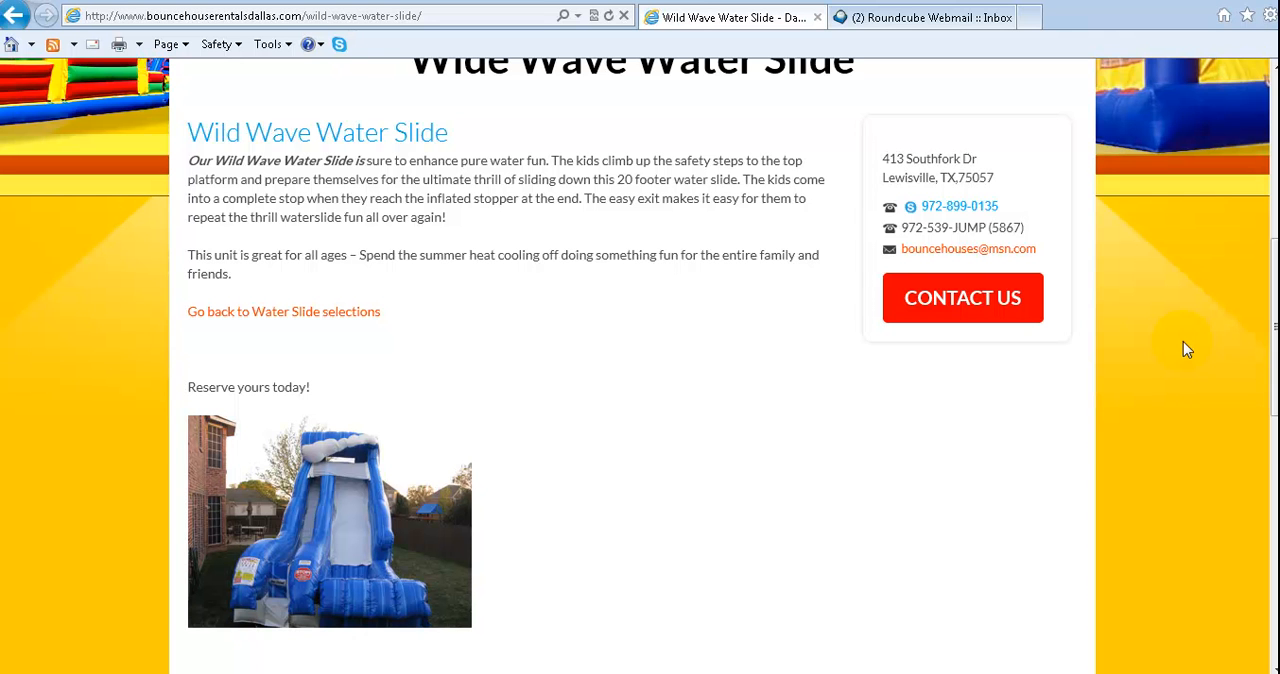
scroll(1184, 344, up, 5)
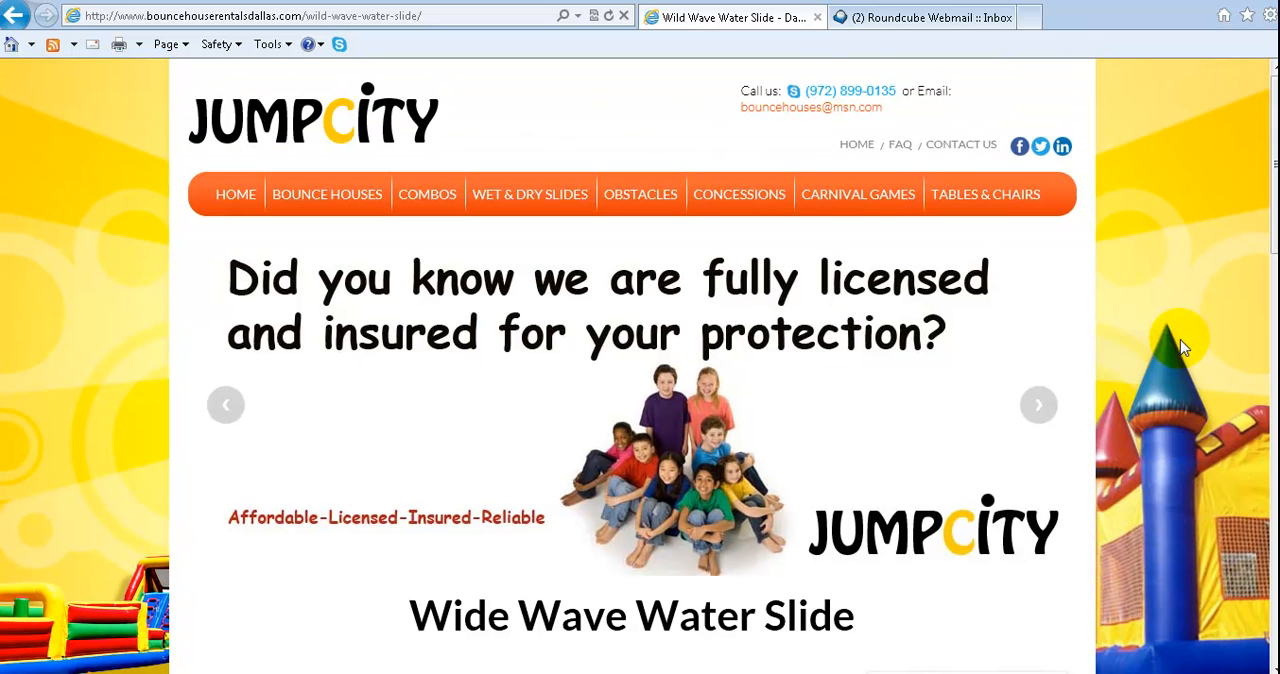